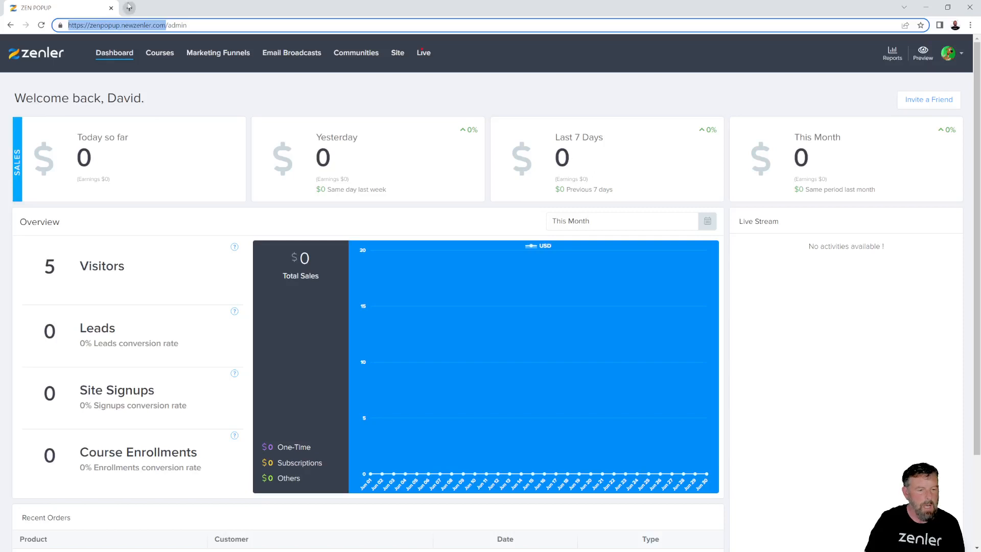
Load zenpopup.newzenler.com live in a new tab, view its home page, then return to the admin dashboard
{"action": "left_click", "coordinate": [129, 9]}
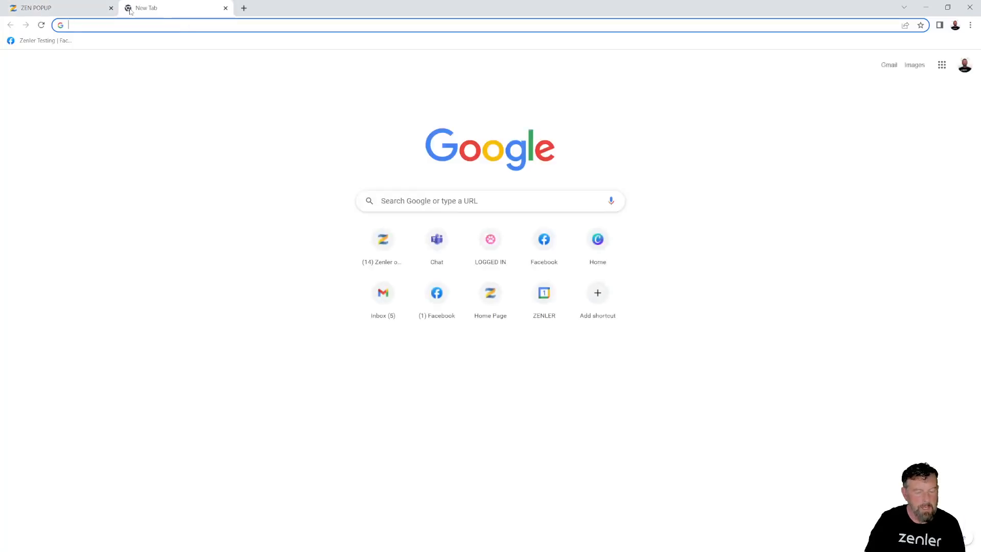
{"action": "type", "text": "https://zenpopup.newzenler.com/"}
{"action": "key", "text": "Return"}
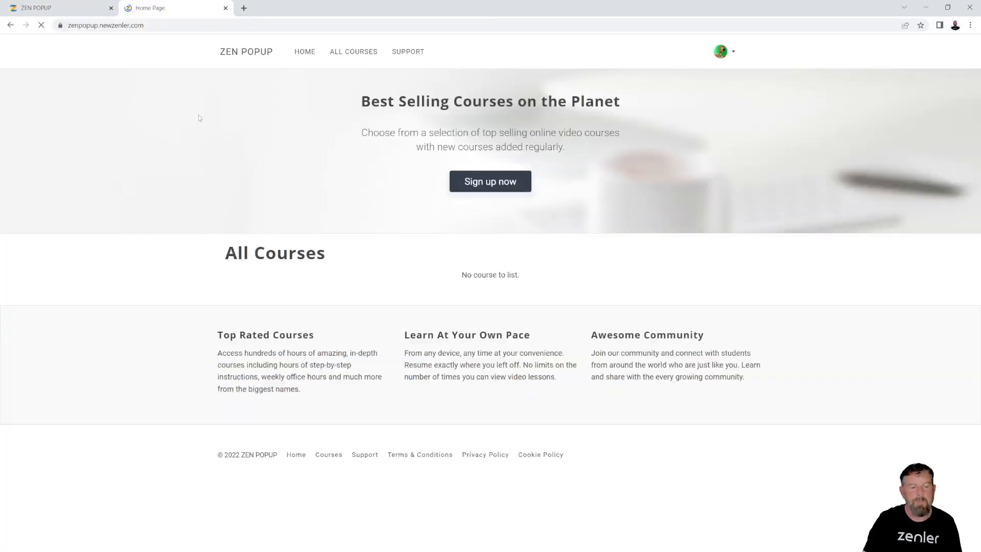
{"action": "left_click", "coordinate": [87, 8]}
{"action": "left_click", "coordinate": [141, 9]}
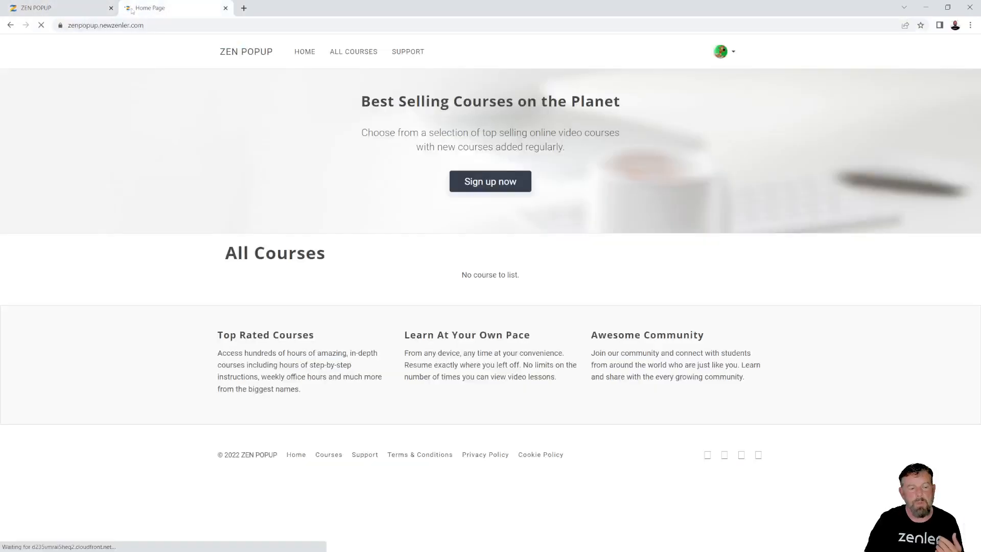
{"action": "left_click", "coordinate": [88, 10]}
{"action": "left_click", "coordinate": [151, 14]}
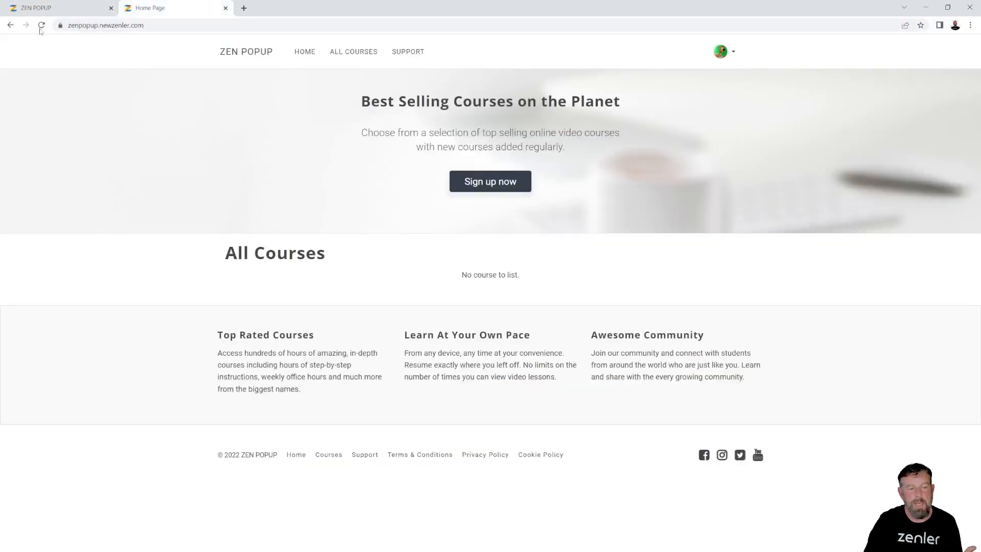
{"action": "left_click", "coordinate": [63, 13]}
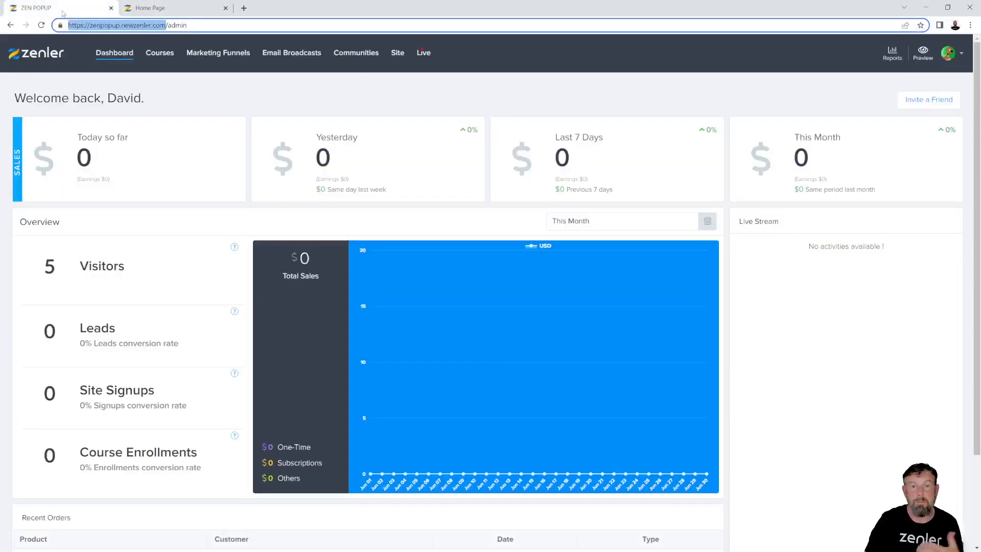
Go to Site > Pages and look over the Home Page row in the pages list
{"action": "left_click", "coordinate": [397, 54]}
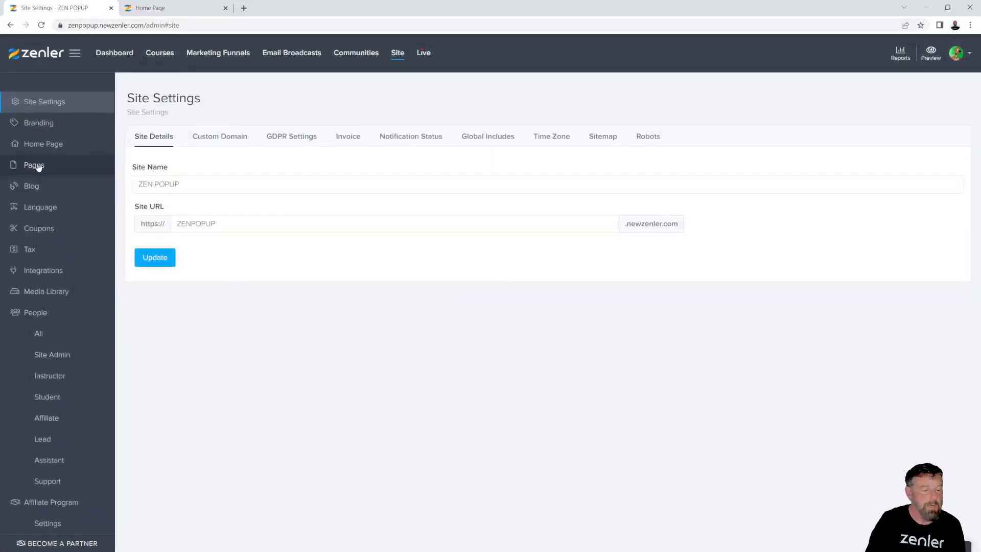
{"action": "left_click", "coordinate": [34, 165]}
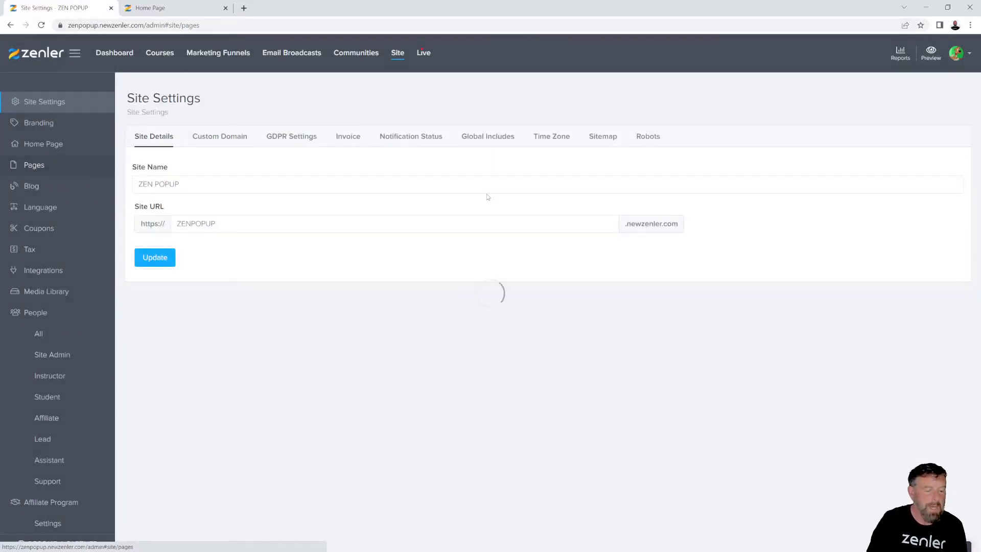
{"action": "scroll", "coordinate": [621, 246], "scroll_direction": "down", "scroll_amount": 6}
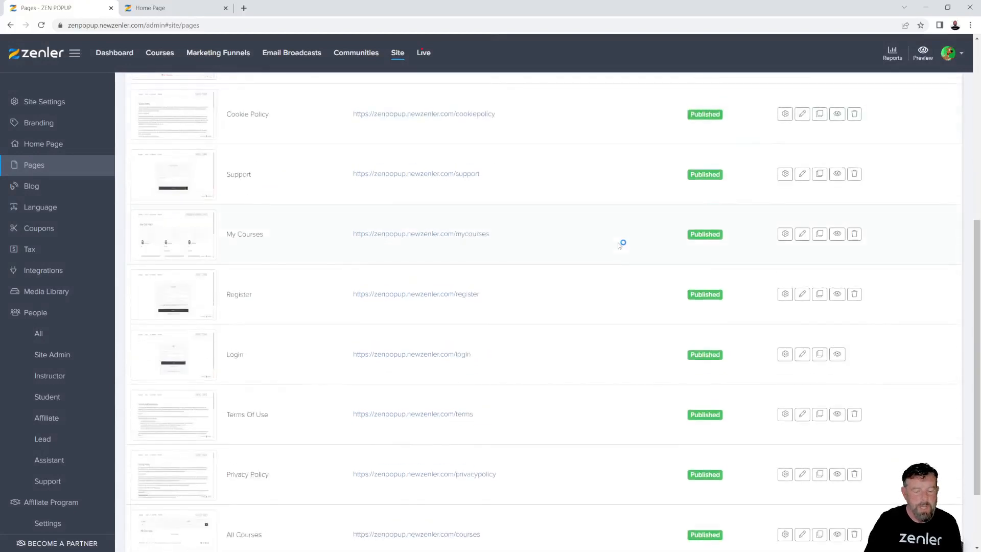
{"action": "scroll", "coordinate": [619, 245], "scroll_direction": "down", "scroll_amount": 2}
{"action": "left_click_drag", "start_coordinate": [266, 504], "coordinate": [226, 507]}
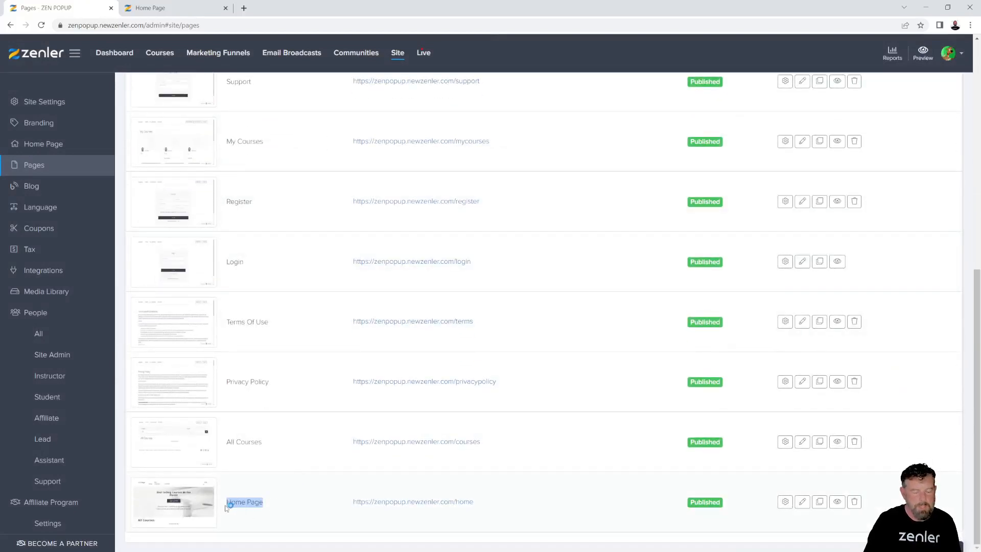
{"action": "left_click", "coordinate": [477, 512]}
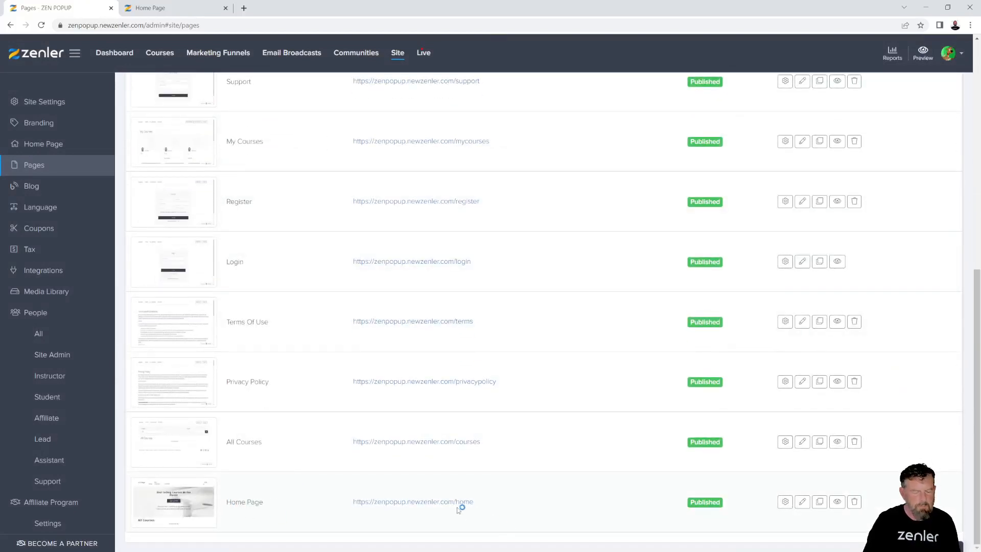
Compare with the live site, then open the Home Page settings, with Home Page set for logged-out and logged-in visitors
{"action": "left_click", "coordinate": [161, 9]}
{"action": "left_click", "coordinate": [58, 9]}
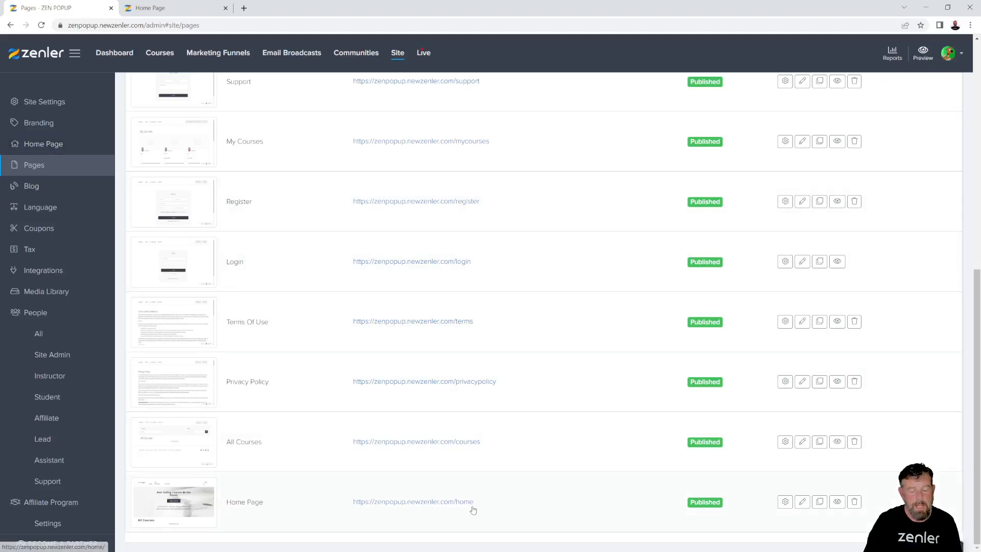
{"action": "left_click_drag", "start_coordinate": [473, 503], "coordinate": [452, 505]}
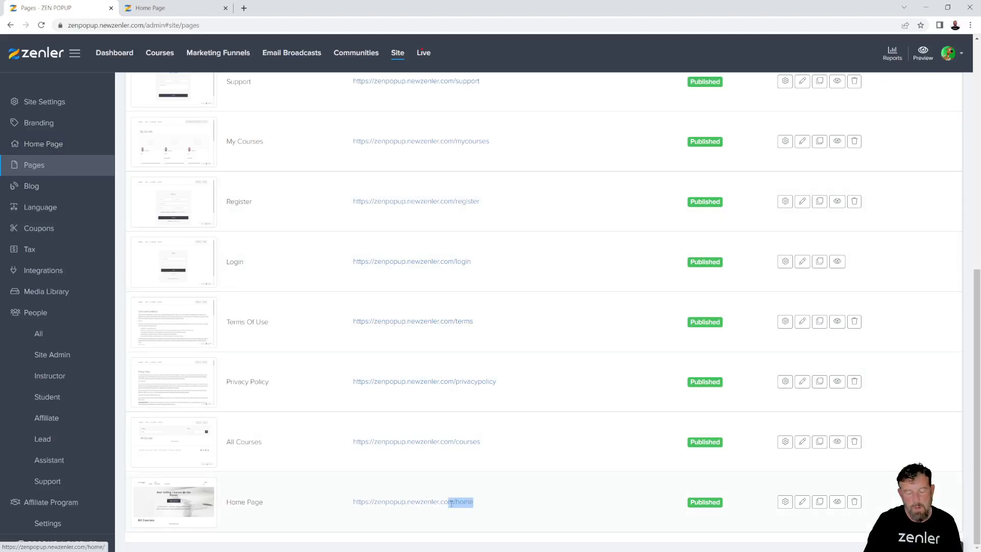
{"action": "left_click", "coordinate": [43, 144]}
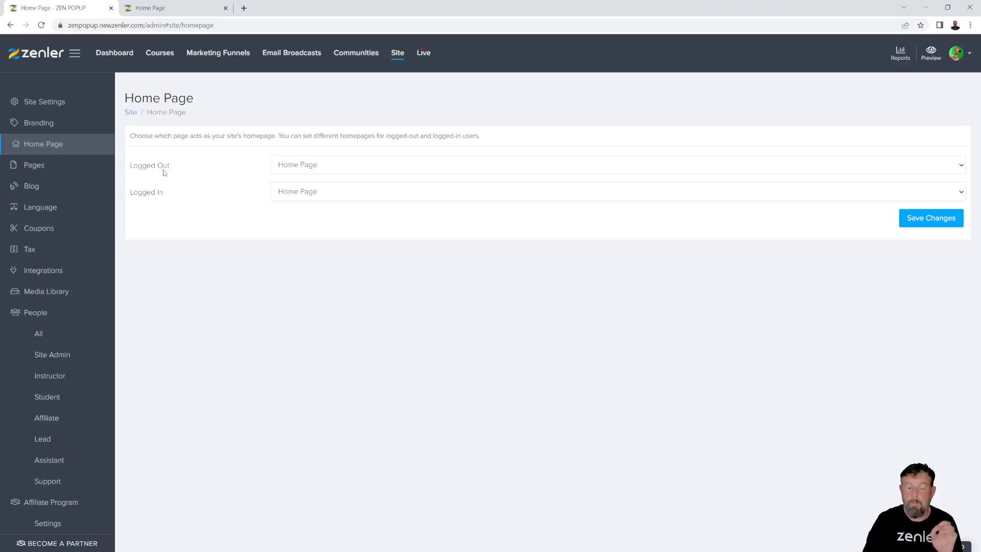
{"action": "left_click", "coordinate": [352, 195]}
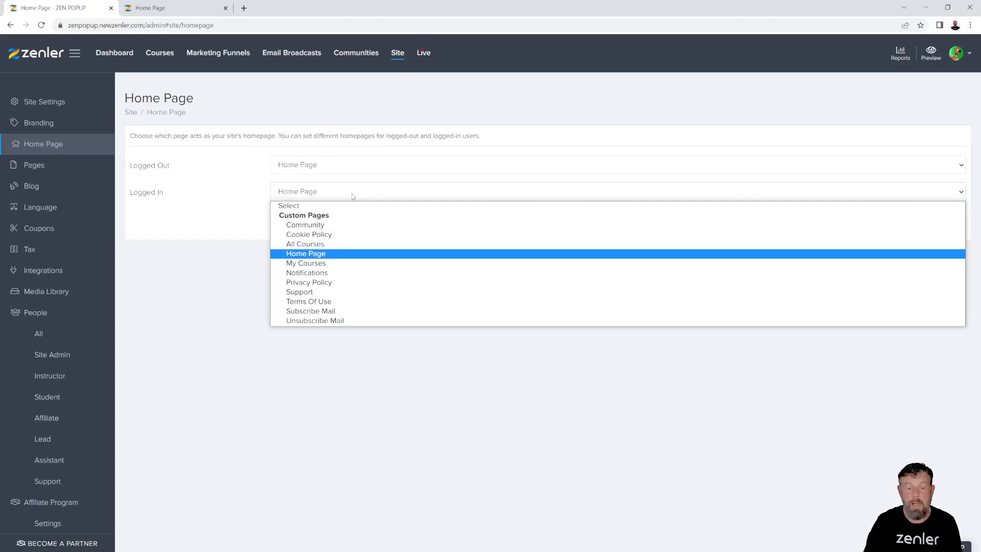
{"action": "left_click", "coordinate": [229, 229]}
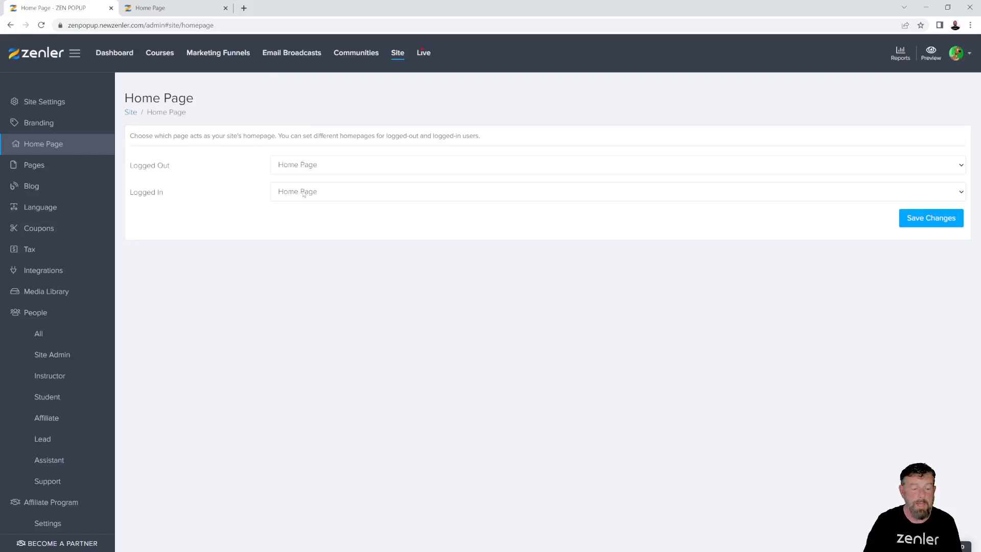
{"action": "left_click", "coordinate": [327, 195]}
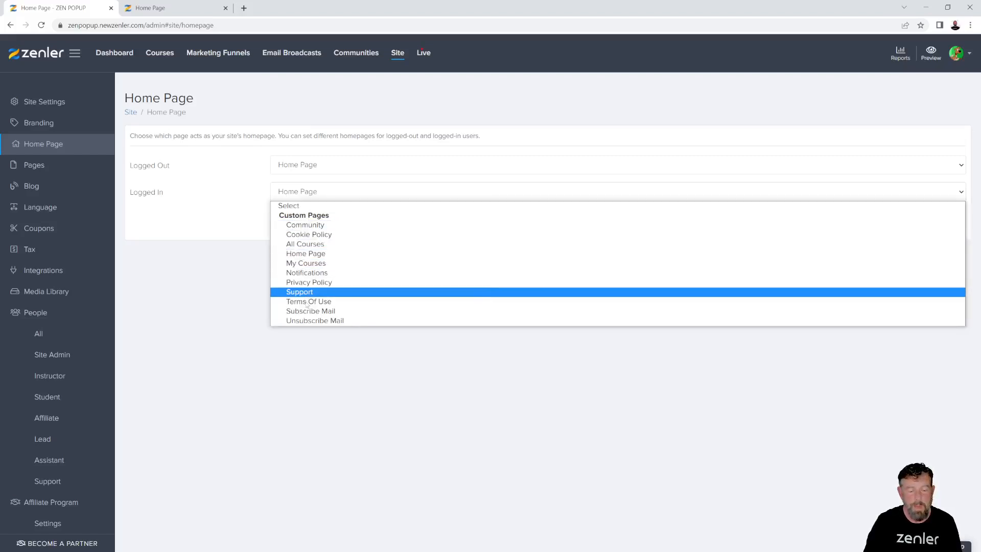
{"action": "left_click", "coordinate": [215, 233]}
{"action": "left_click", "coordinate": [325, 169]}
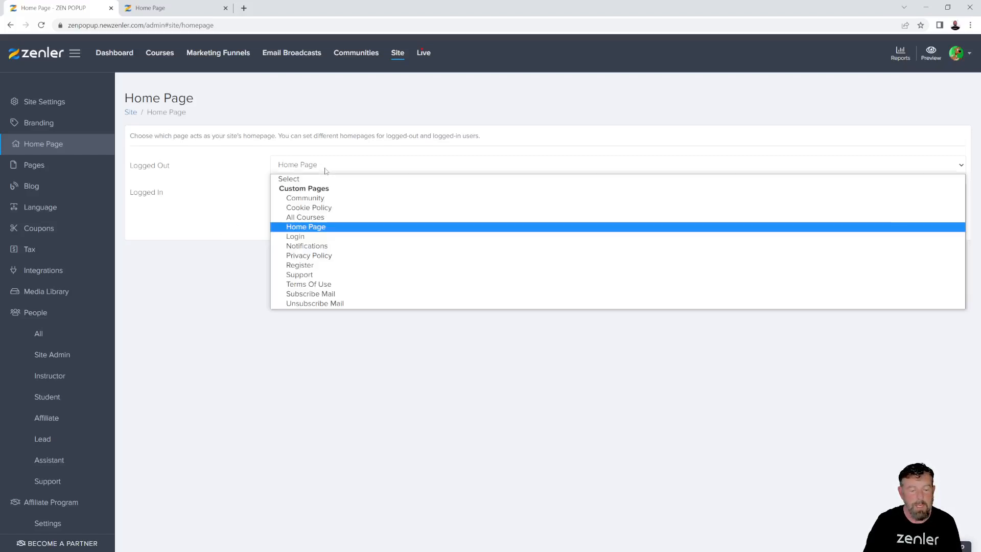
{"action": "left_click", "coordinate": [212, 203]}
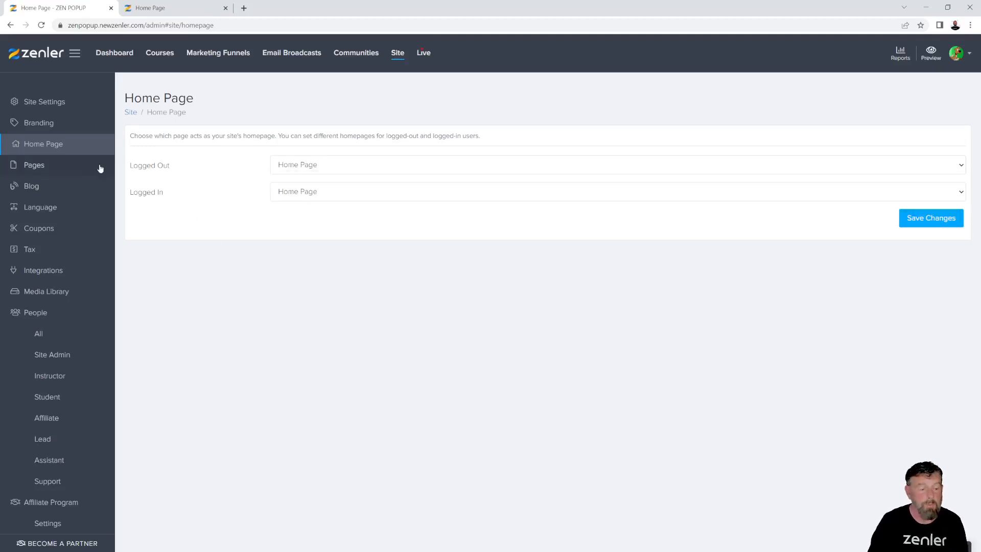
{"action": "left_click", "coordinate": [39, 168]}
Locate the Home Page row in the Pages list
{"action": "scroll", "coordinate": [481, 339], "scroll_direction": "down", "scroll_amount": 5}
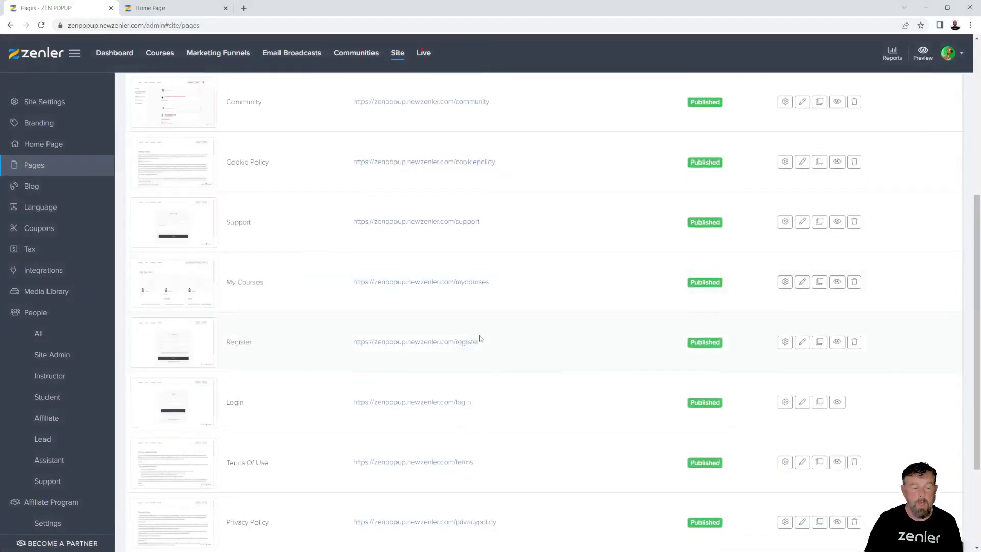
{"action": "scroll", "coordinate": [481, 339], "scroll_direction": "down", "scroll_amount": 3}
{"action": "left_click_drag", "start_coordinate": [269, 507], "coordinate": [228, 506]}
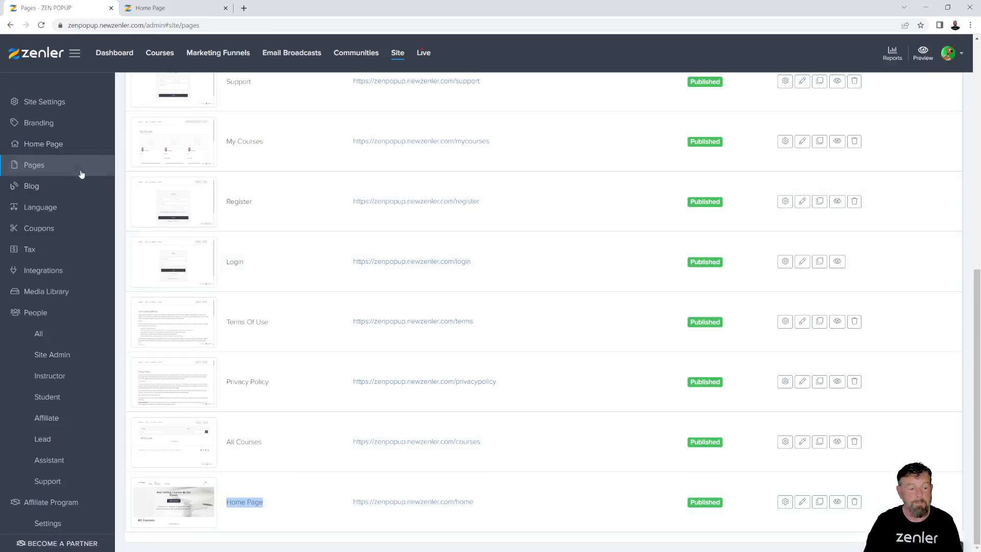
{"action": "left_click", "coordinate": [69, 148]}
{"action": "left_click", "coordinate": [541, 507]}
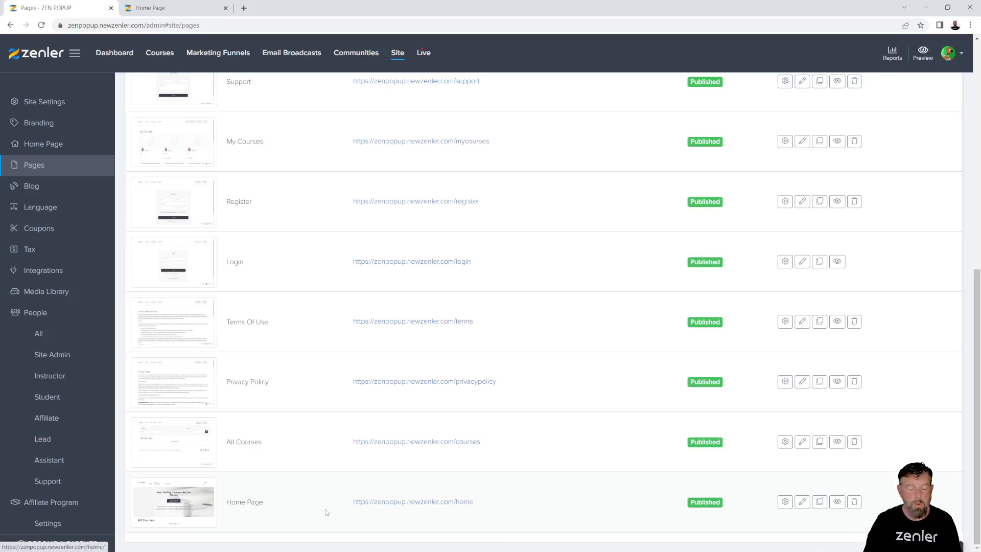
{"action": "left_click_drag", "start_coordinate": [278, 506], "coordinate": [227, 506]}
{"action": "left_click", "coordinate": [527, 491]}
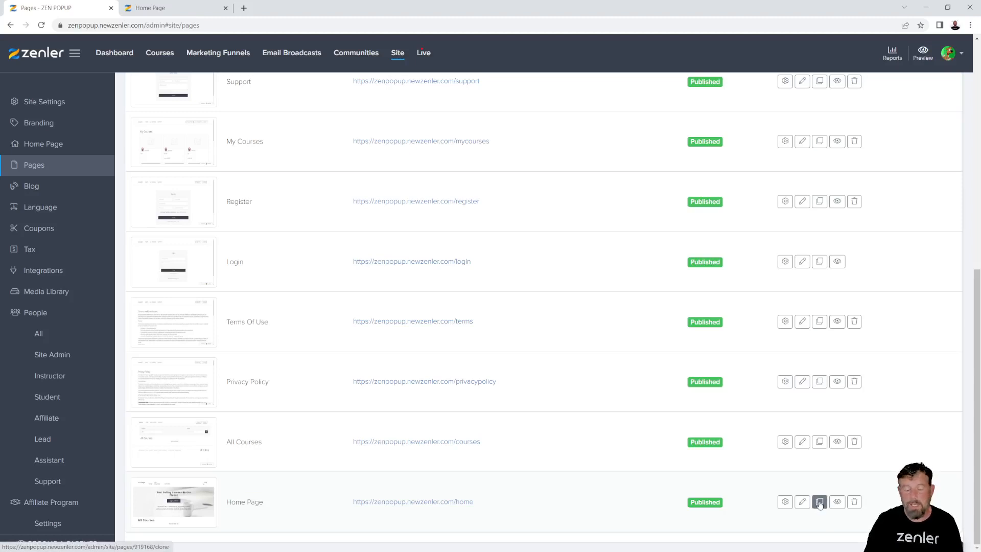
Clone the Home Page, creating a published 'Home Page-copy' at /home-page-copy
{"action": "left_click", "coordinate": [820, 504]}
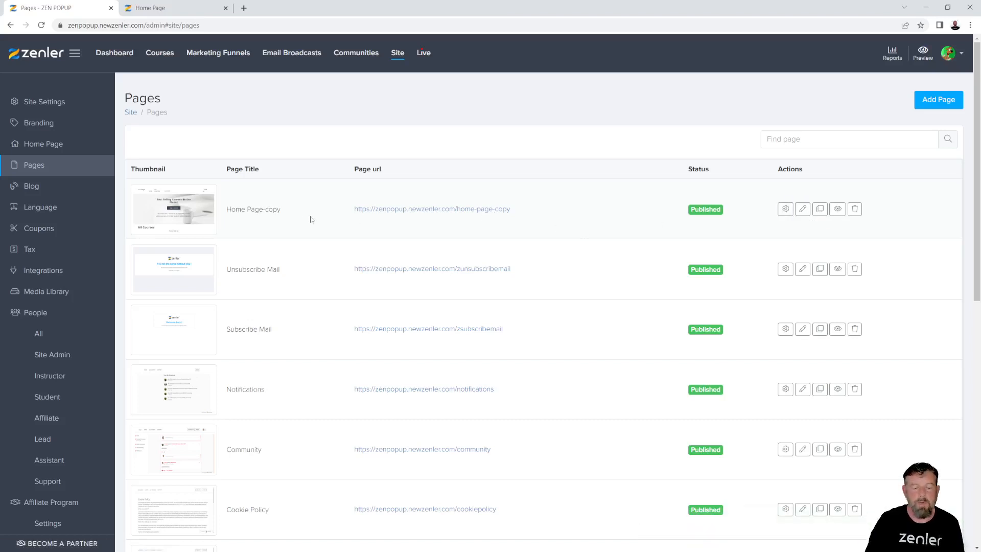
{"action": "left_click_drag", "start_coordinate": [281, 211], "coordinate": [259, 211]}
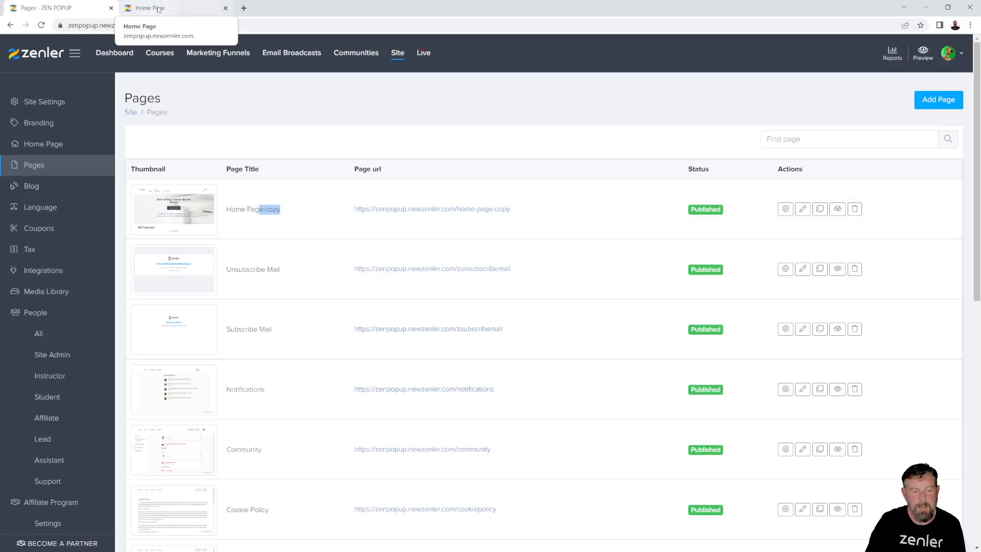
{"action": "scroll", "coordinate": [324, 438], "scroll_direction": "down", "scroll_amount": 10}
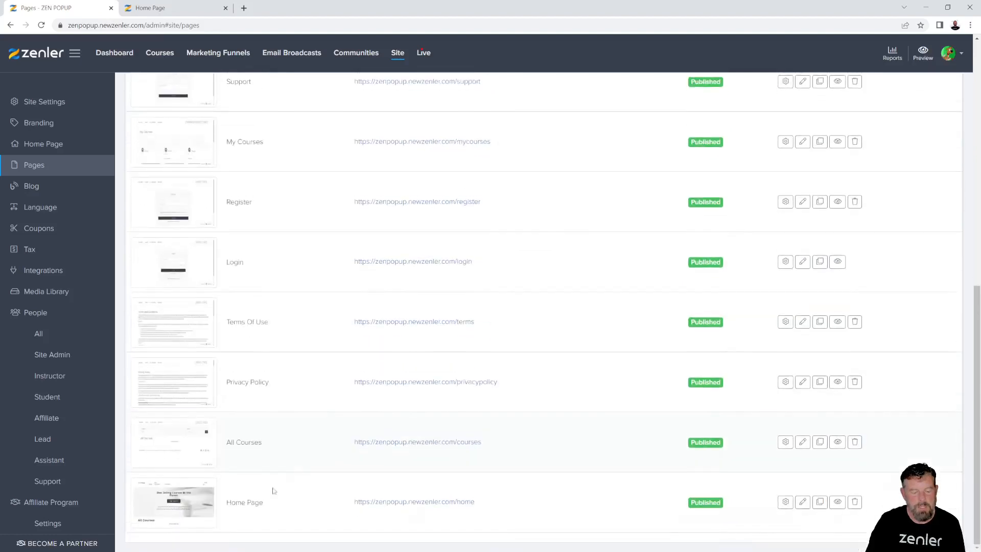
{"action": "scroll", "coordinate": [419, 383], "scroll_direction": "up", "scroll_amount": 6}
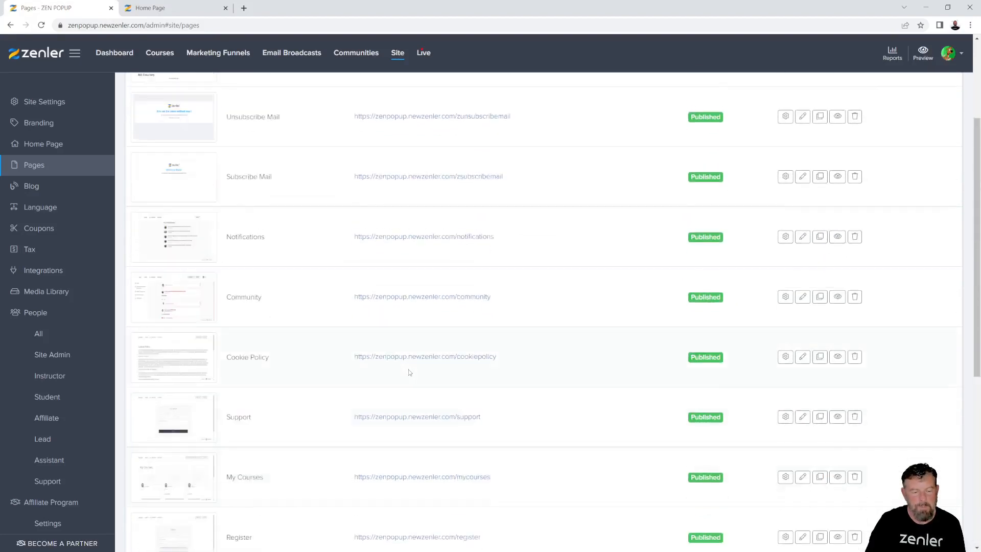
{"action": "scroll", "coordinate": [286, 153], "scroll_direction": "up", "scroll_amount": 3}
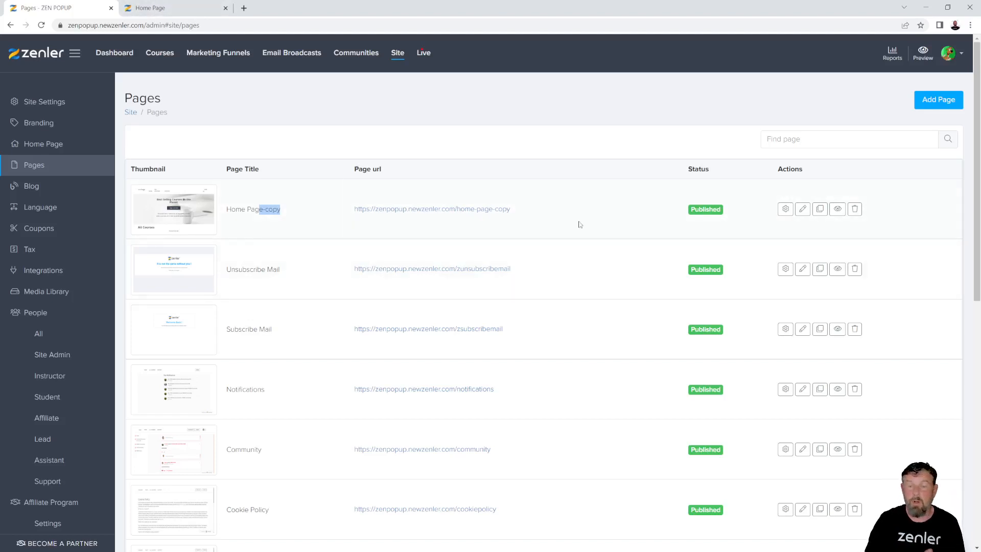
{"action": "mouse_move", "coordinate": [512, 214]}
{"action": "left_mouse_down"}
{"action": "mouse_move", "coordinate": [461, 214]}
{"action": "mouse_move", "coordinate": [509, 217]}
{"action": "mouse_move", "coordinate": [494, 219]}
{"action": "left_mouse_up"}
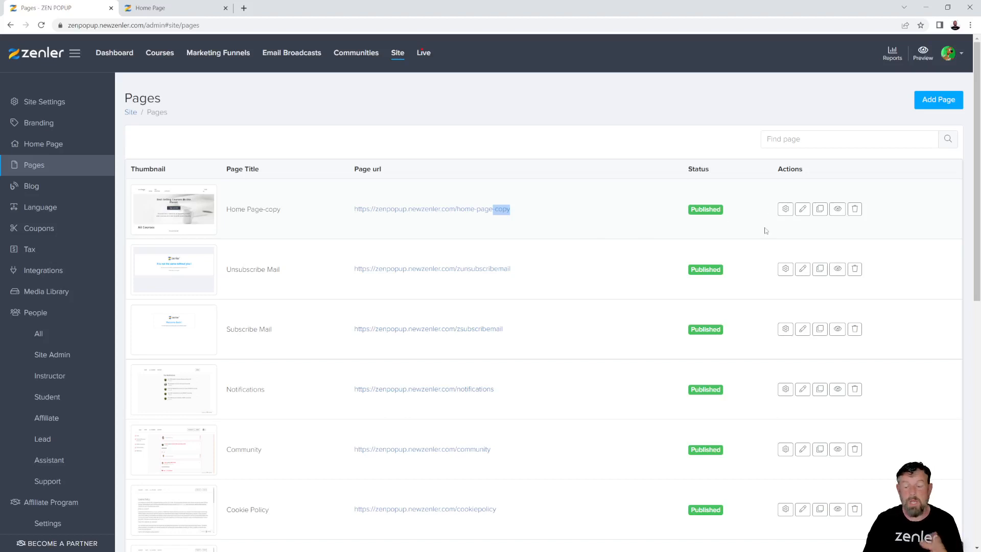
Rename the copied page 'WELCOME 2 ZEN POPUP' and reuse that name as its page URL
{"action": "left_click", "coordinate": [786, 210]}
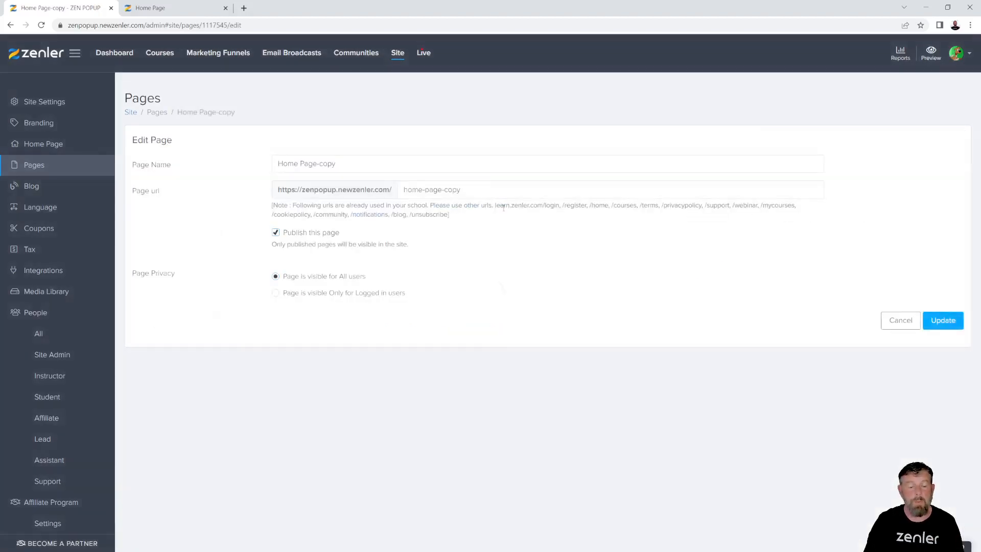
{"action": "left_click_drag", "start_coordinate": [351, 166], "coordinate": [266, 171]}
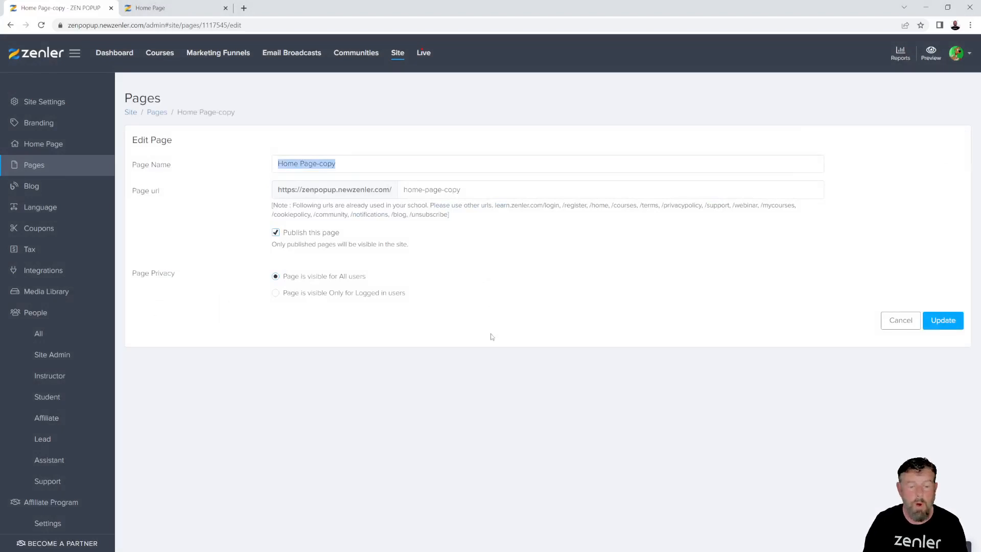
{"action": "type", "text": "ZEN "}
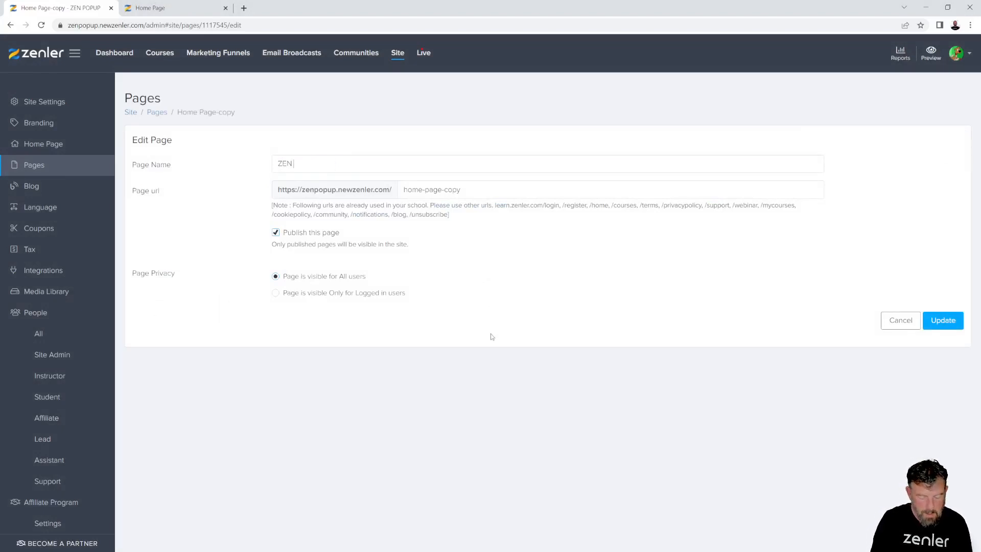
{"action": "type", "text": "POPUP"}
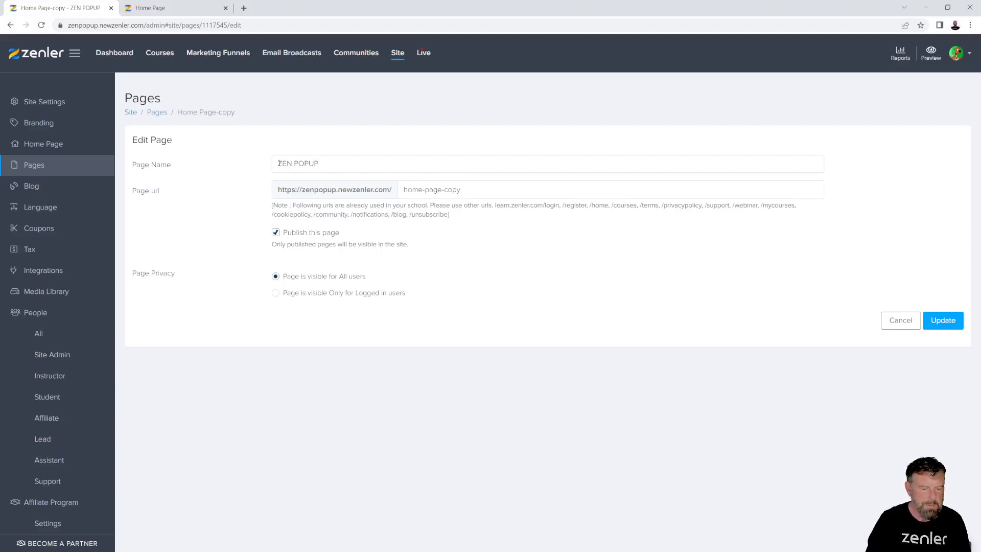
{"action": "type", "text": "WELCOME 2"}
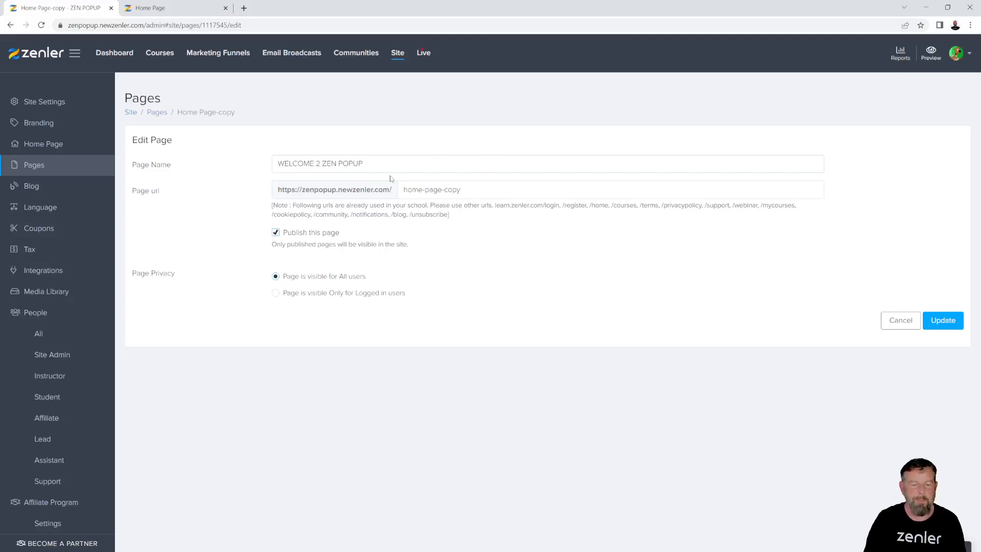
{"action": "left_click_drag", "start_coordinate": [382, 165], "coordinate": [207, 165]}
{"action": "key", "text": "ctrl+c"}
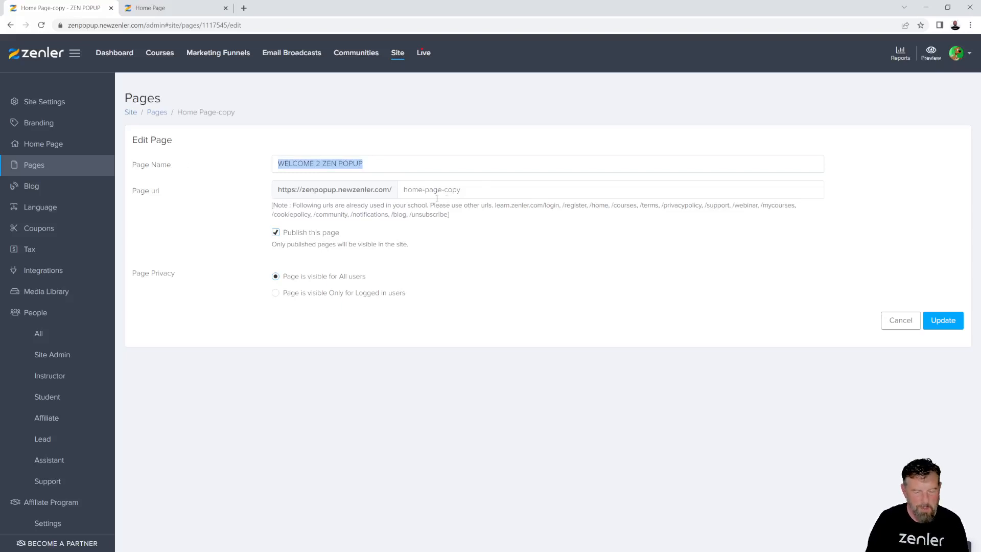
{"action": "triple_click", "coordinate": [443, 191]}
{"action": "key", "text": "ctrl+v"}
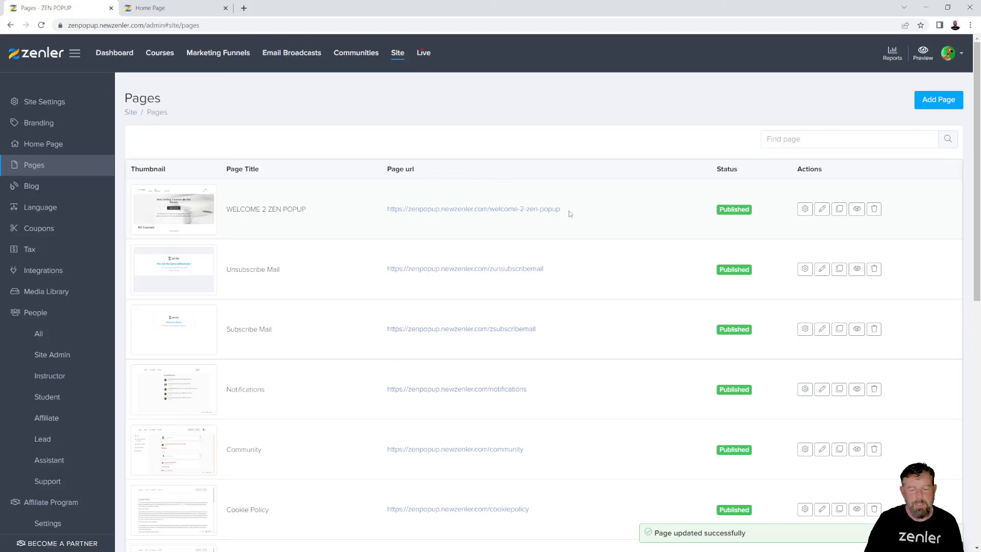
Open the /welcome-2-zen-popup page live in a new browser tab
{"action": "left_click_drag", "start_coordinate": [562, 210], "coordinate": [358, 212]}
{"action": "key", "text": "ctrl+c"}
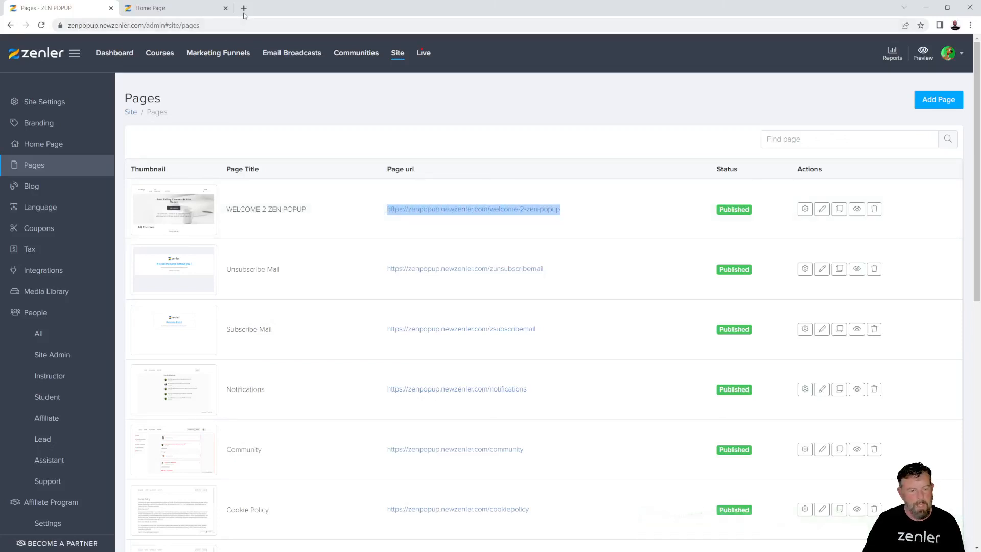
{"action": "left_click", "coordinate": [244, 8]}
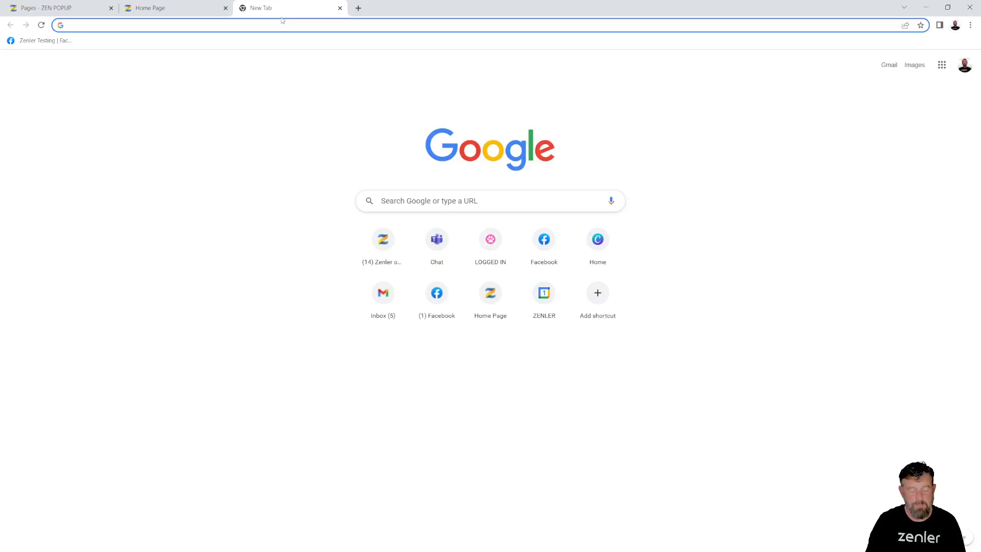
{"action": "key", "text": "ctrl+v"}
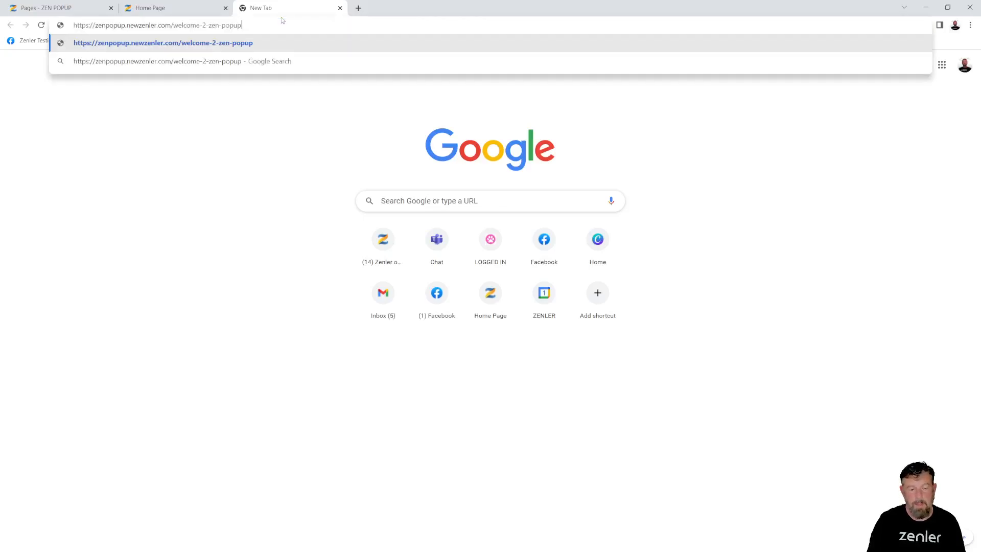
{"action": "key", "text": "Return"}
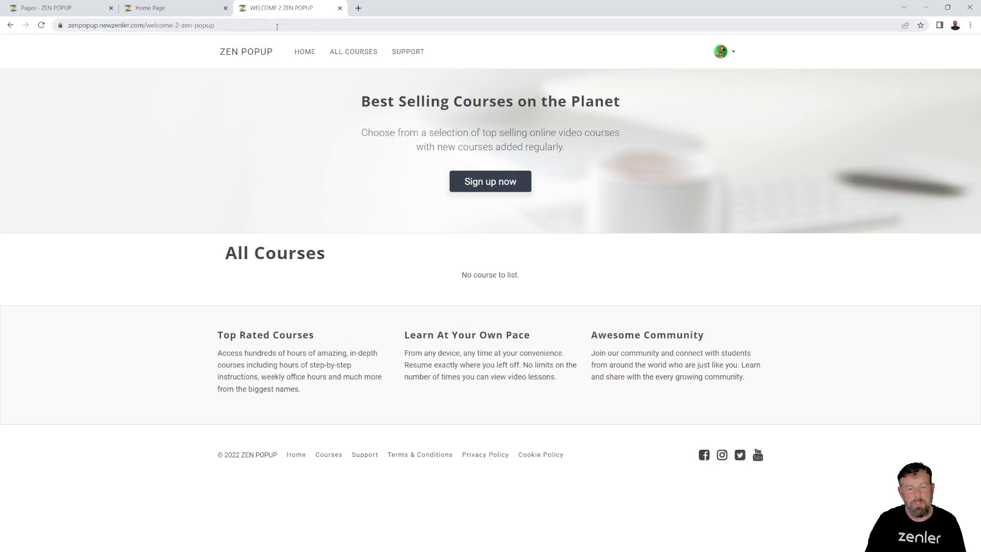
Compare the welcome page against the live home page, then return to the admin Pages list
{"action": "left_click", "coordinate": [183, 10]}
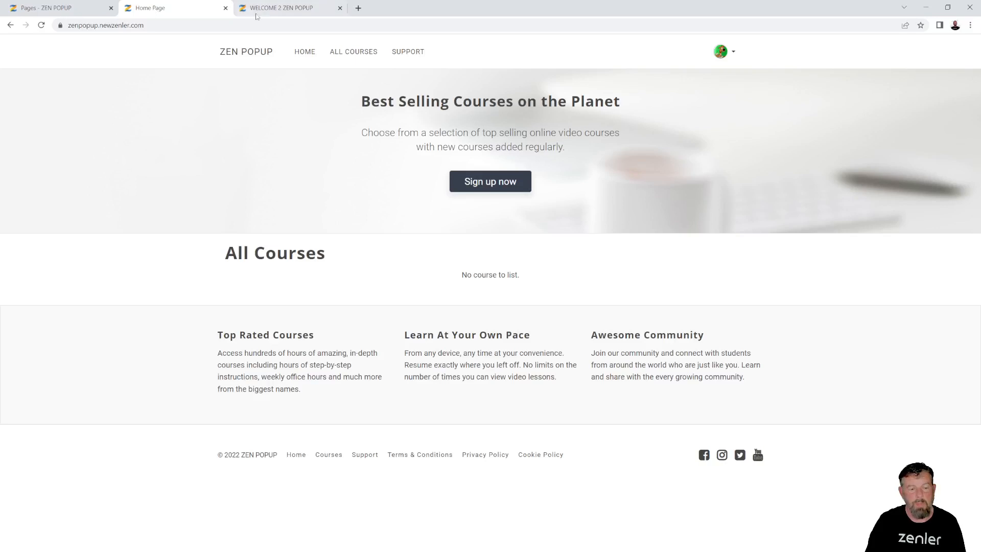
{"action": "left_click", "coordinate": [281, 14]}
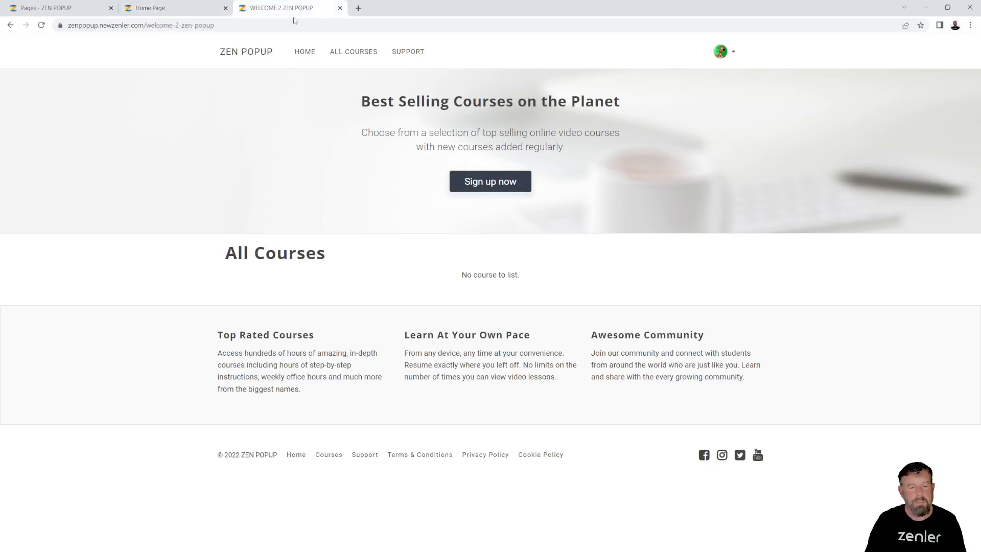
{"action": "left_click", "coordinate": [179, 8]}
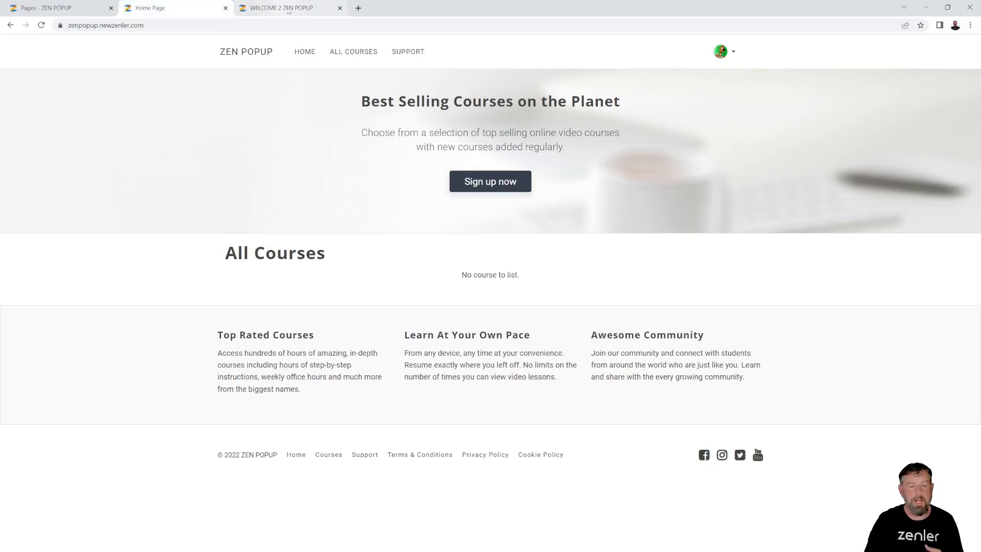
{"action": "left_click", "coordinate": [283, 9]}
{"action": "left_click", "coordinate": [190, 9]}
{"action": "left_click", "coordinate": [279, 10]}
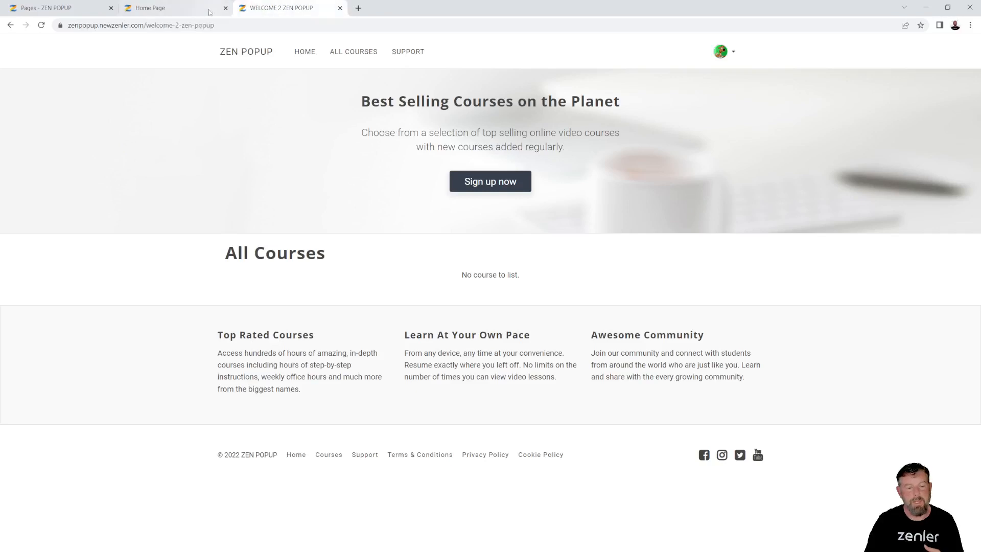
{"action": "left_click", "coordinate": [190, 10]}
{"action": "left_click", "coordinate": [280, 14]}
{"action": "left_click", "coordinate": [70, 11]}
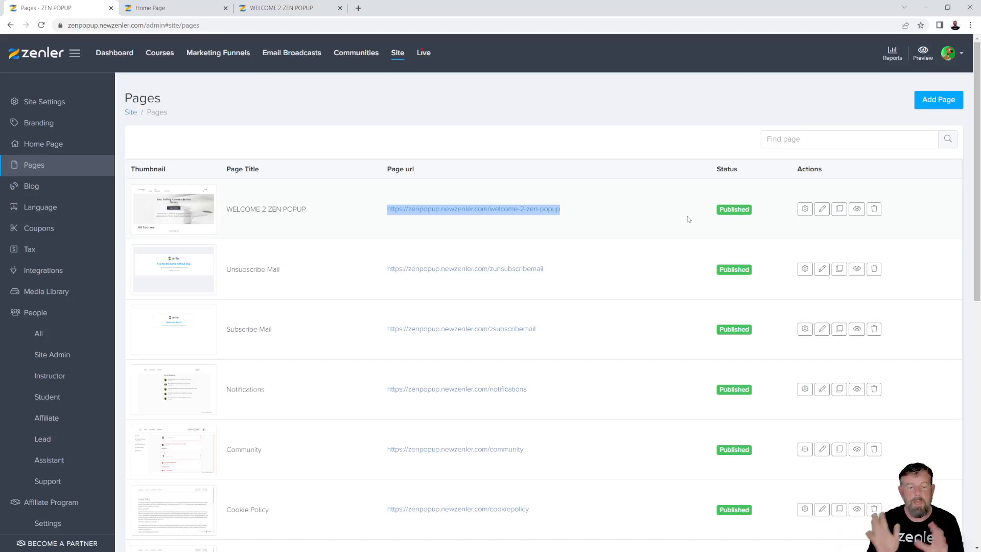
{"action": "left_click", "coordinate": [307, 10]}
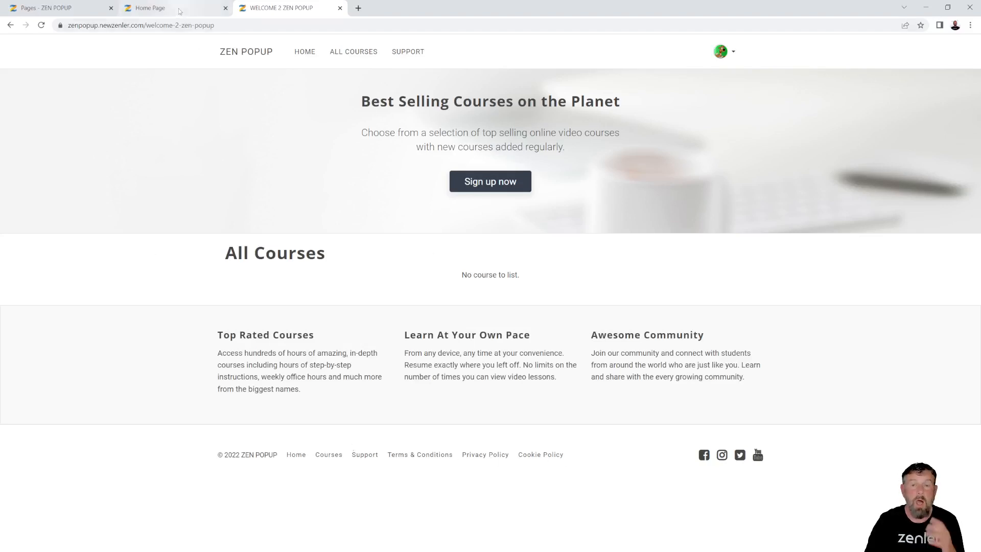
{"action": "left_click", "coordinate": [49, 8]}
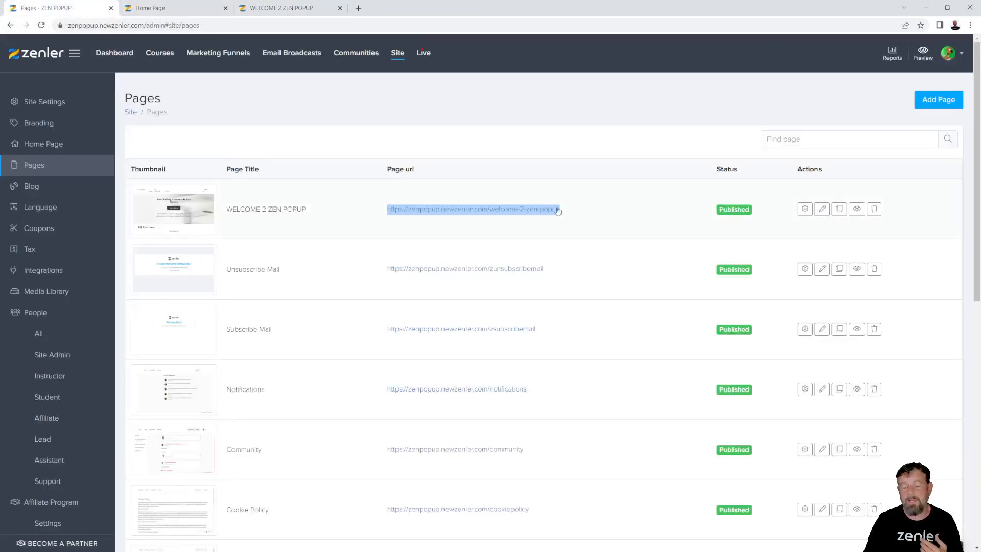
{"action": "left_click", "coordinate": [281, 7]}
{"action": "left_click", "coordinate": [72, 7]}
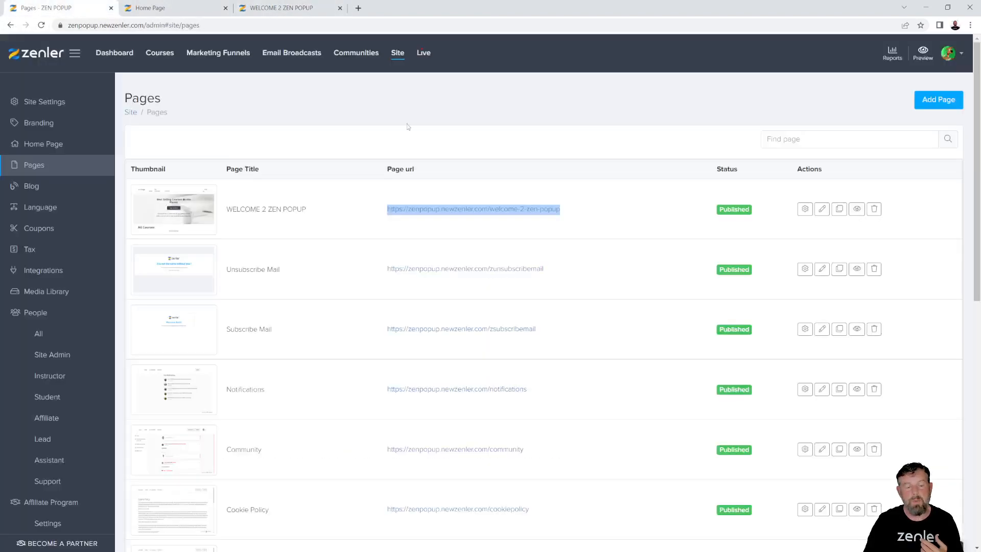
Open WELCOME 2 ZEN POPUP in the page editor and close the old Home Page tab
{"action": "left_click", "coordinate": [822, 209]}
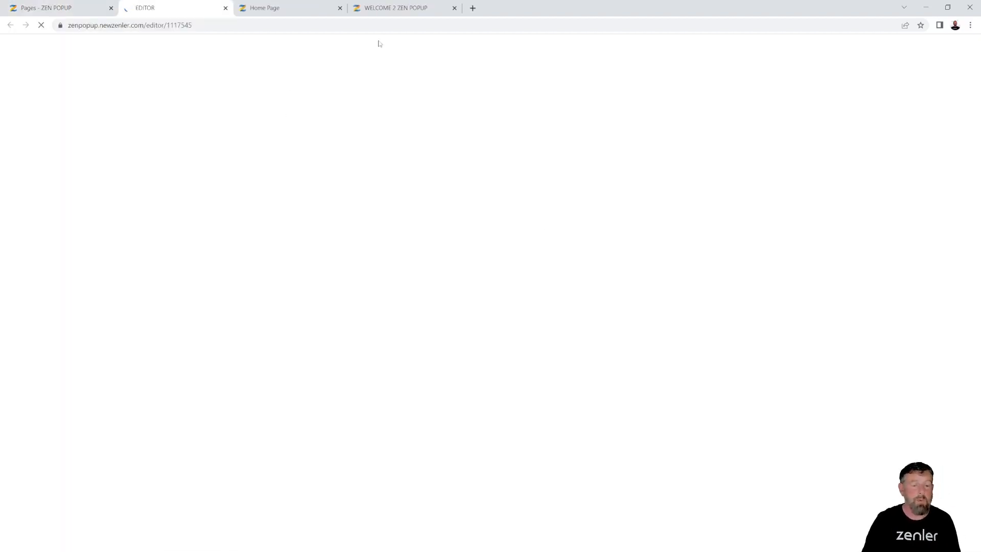
{"action": "left_click", "coordinate": [398, 7]}
{"action": "left_click", "coordinate": [152, 9]}
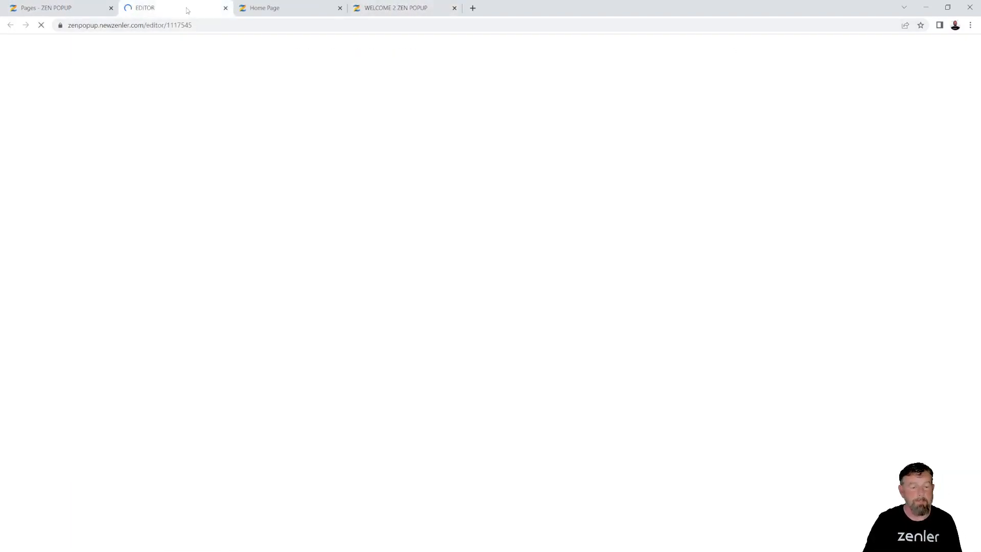
{"action": "left_click", "coordinate": [340, 8]}
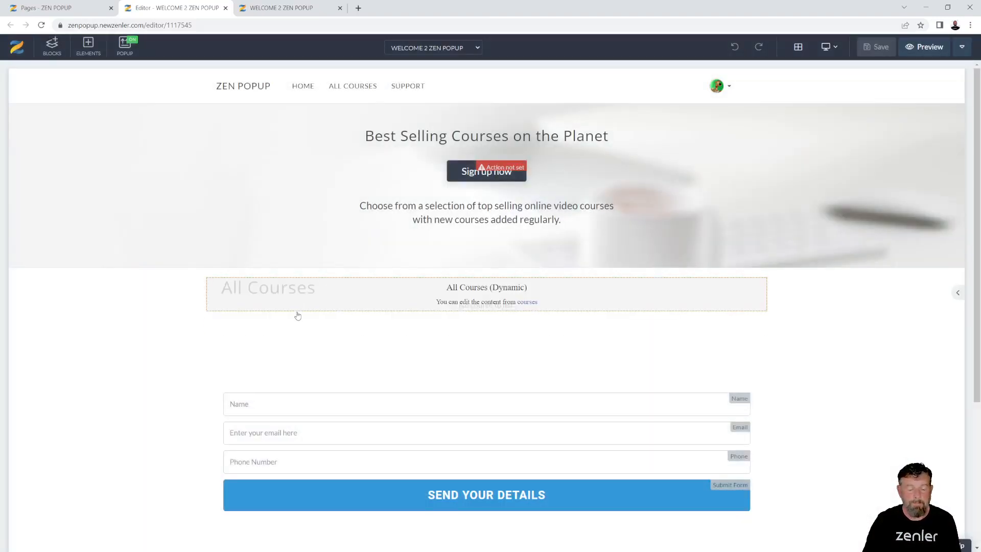
{"action": "scroll", "coordinate": [296, 313], "scroll_direction": "down", "scroll_amount": 4}
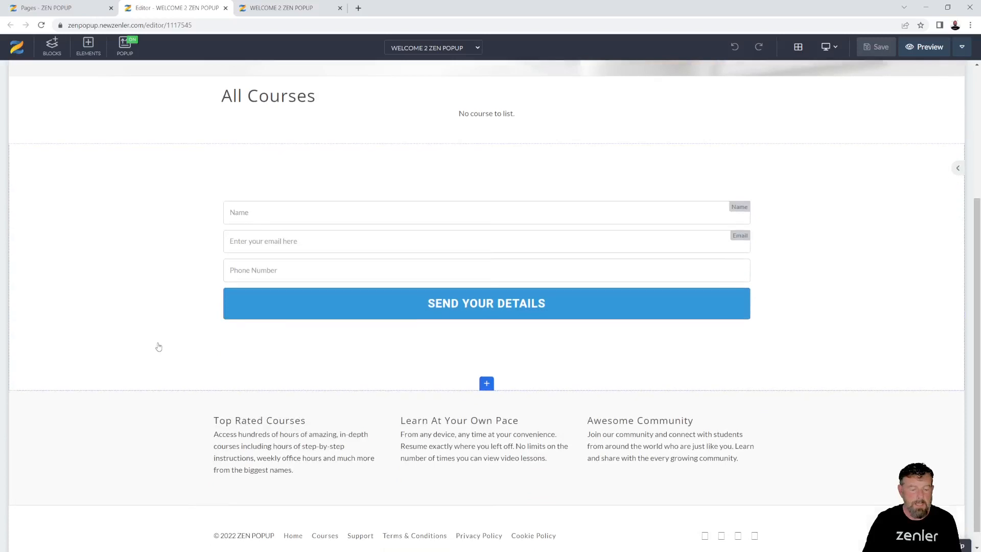
{"action": "scroll", "coordinate": [158, 346], "scroll_direction": "up", "scroll_amount": 4}
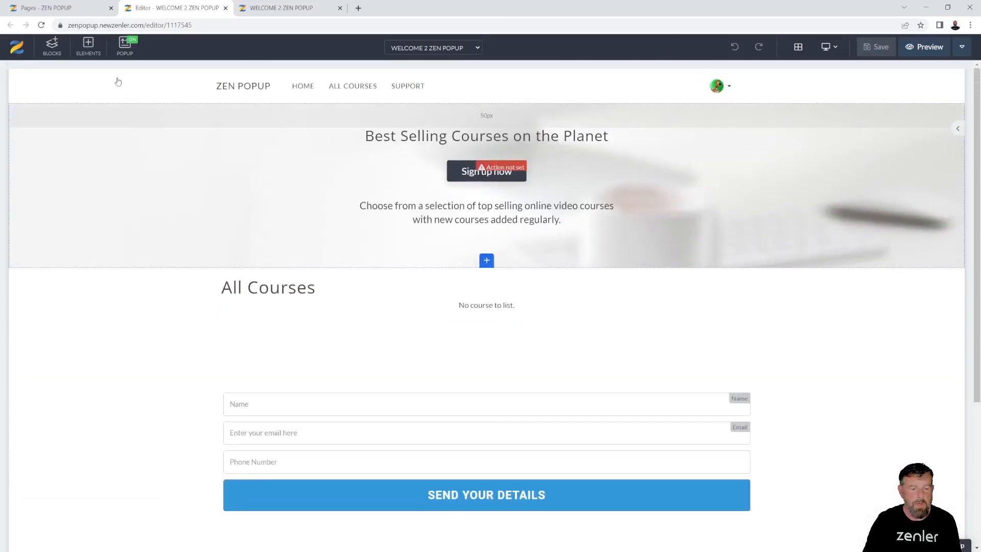
Delete the site header, Best Selling Courses hero, signup form and All Courses blocks
{"action": "left_click", "coordinate": [58, 76]}
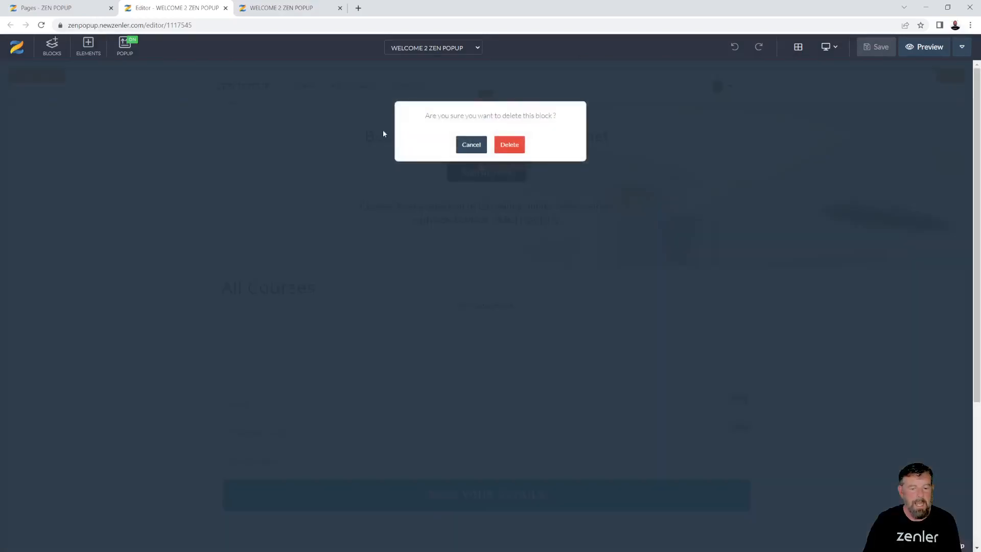
{"action": "left_click", "coordinate": [508, 143]}
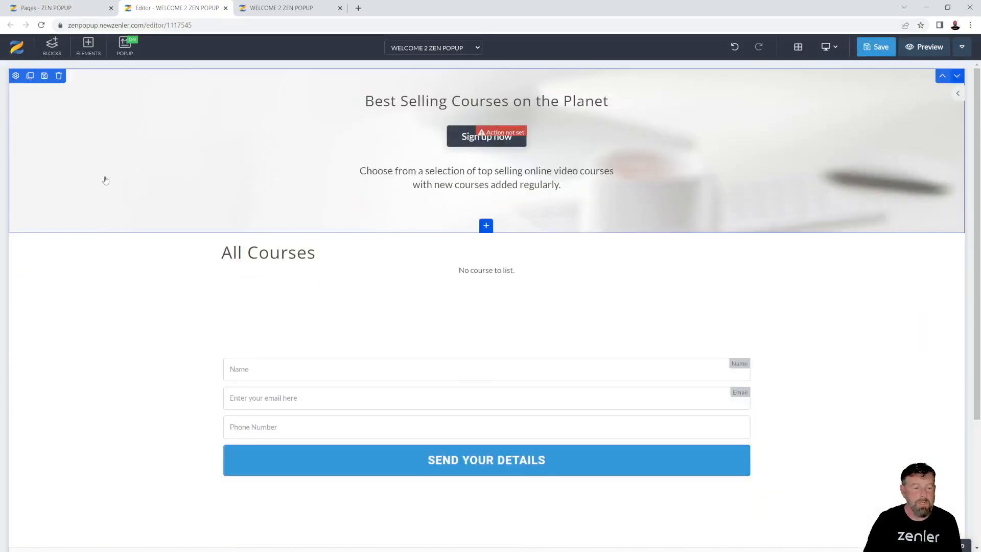
{"action": "left_click", "coordinate": [59, 75]}
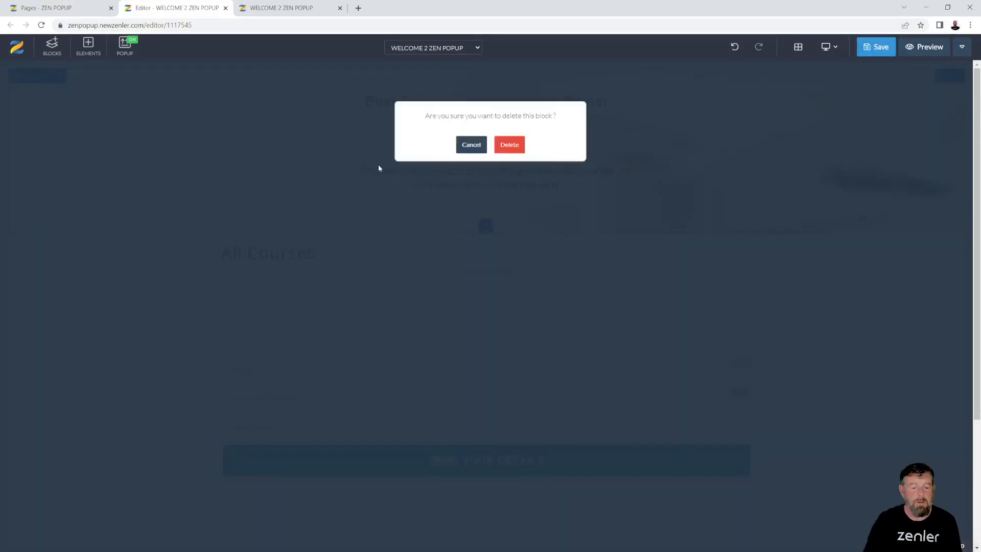
{"action": "left_click", "coordinate": [510, 145]}
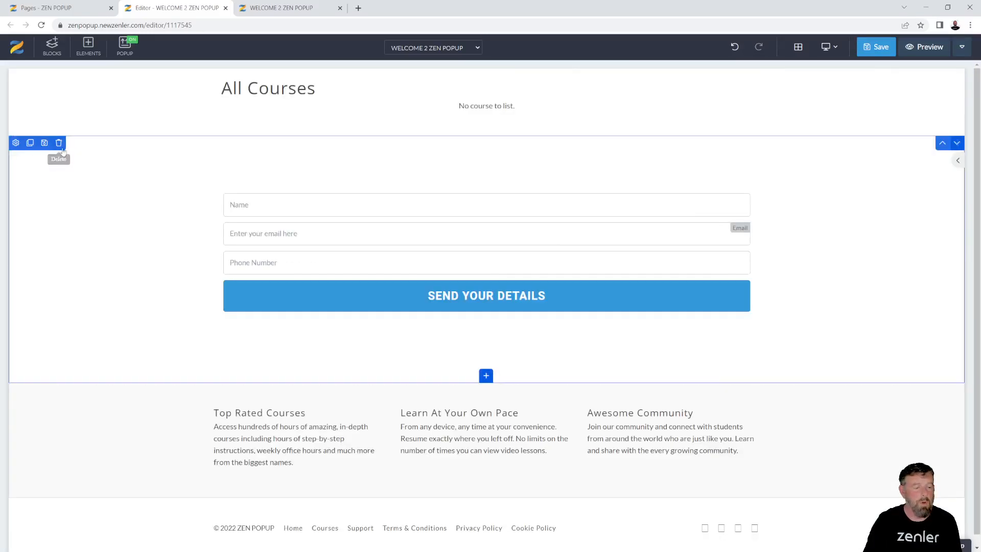
{"action": "left_click", "coordinate": [59, 142]}
{"action": "left_click", "coordinate": [509, 146]}
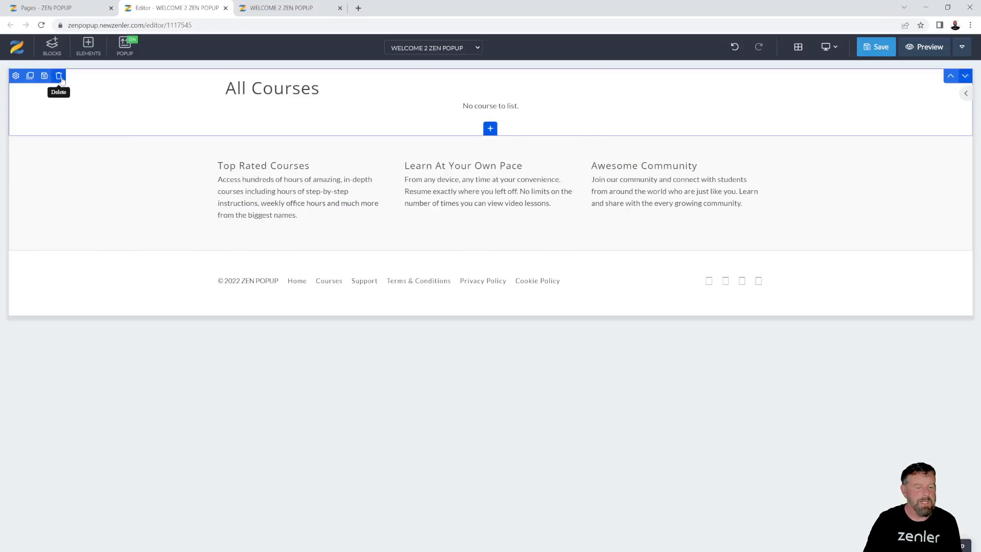
{"action": "left_click", "coordinate": [60, 78]}
{"action": "left_click", "coordinate": [510, 136]}
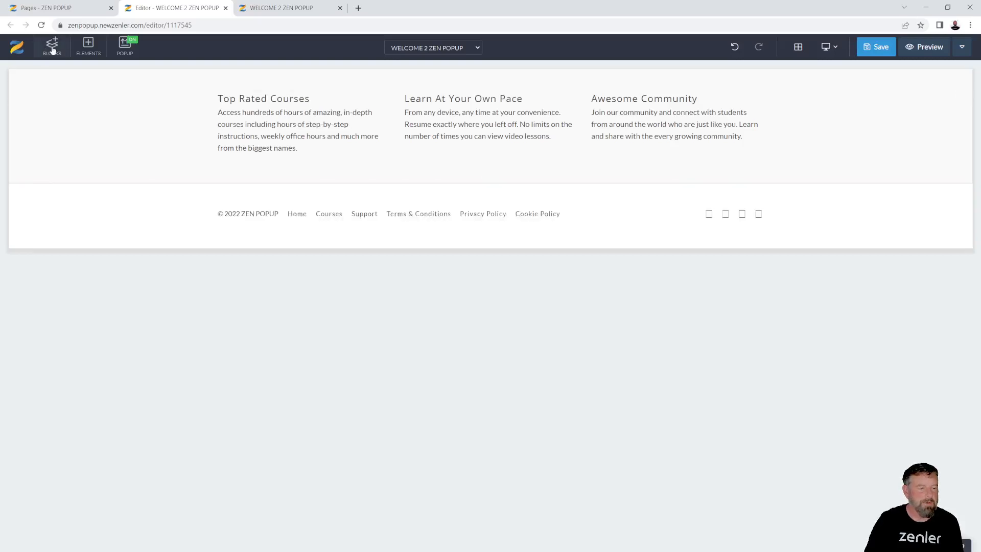
Add an Empty block from the Blocks library at the top of the page
{"action": "left_click", "coordinate": [52, 49]}
{"action": "left_click", "coordinate": [44, 142]}
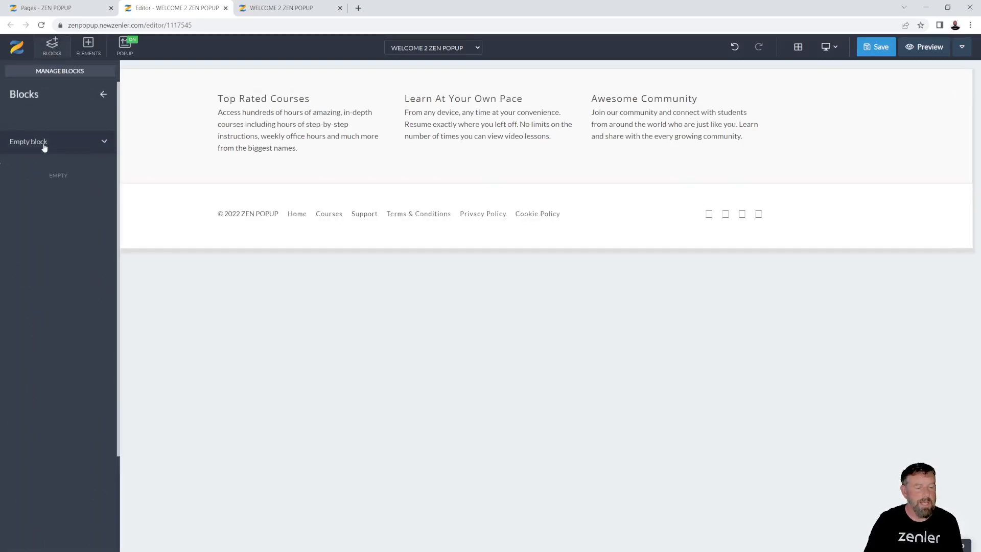
{"action": "mouse_move", "coordinate": [44, 173]}
{"action": "left_click_drag", "start_coordinate": [43, 173], "coordinate": [395, 119]}
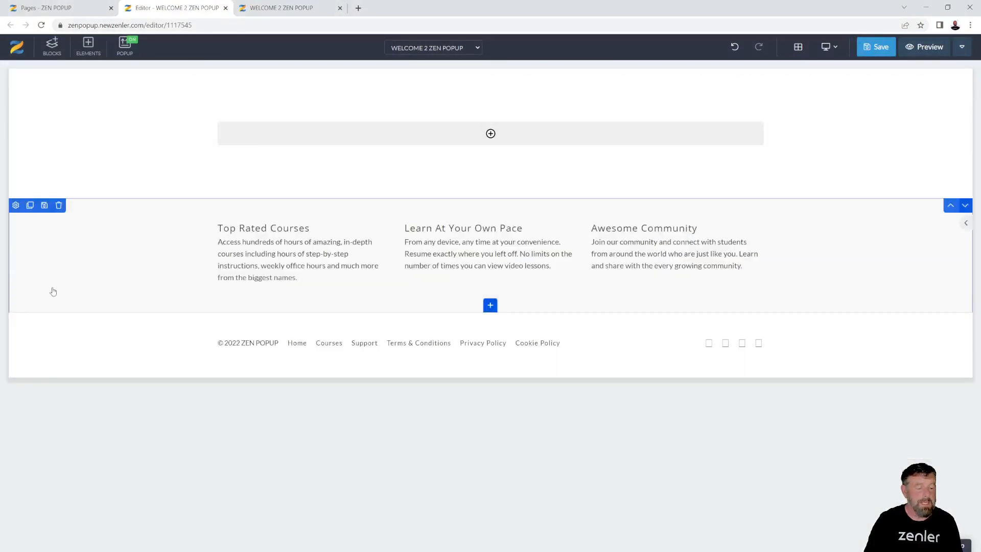
Delete the Top Rated Courses features block and the site footer, then select the empty section
{"action": "left_click", "coordinate": [59, 205]}
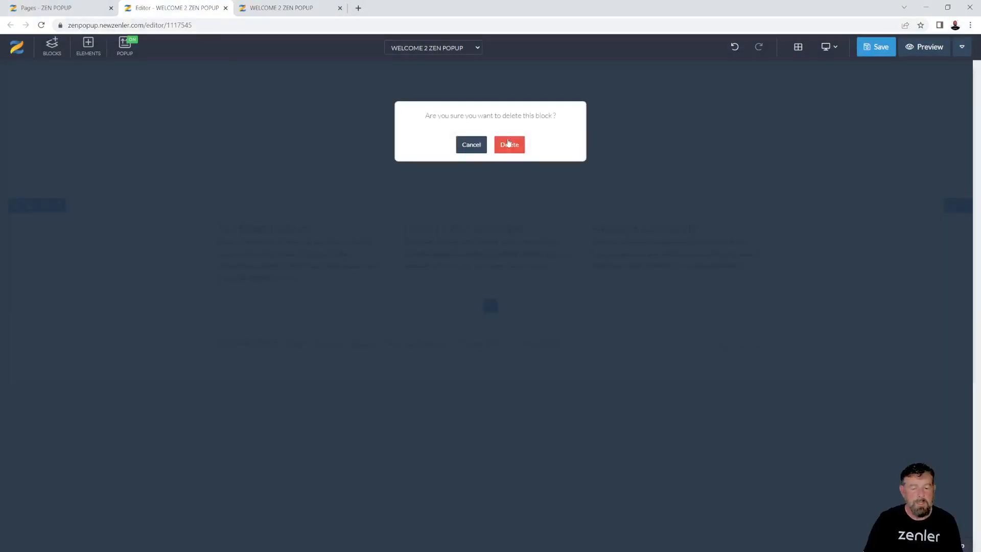
{"action": "left_click", "coordinate": [509, 144]}
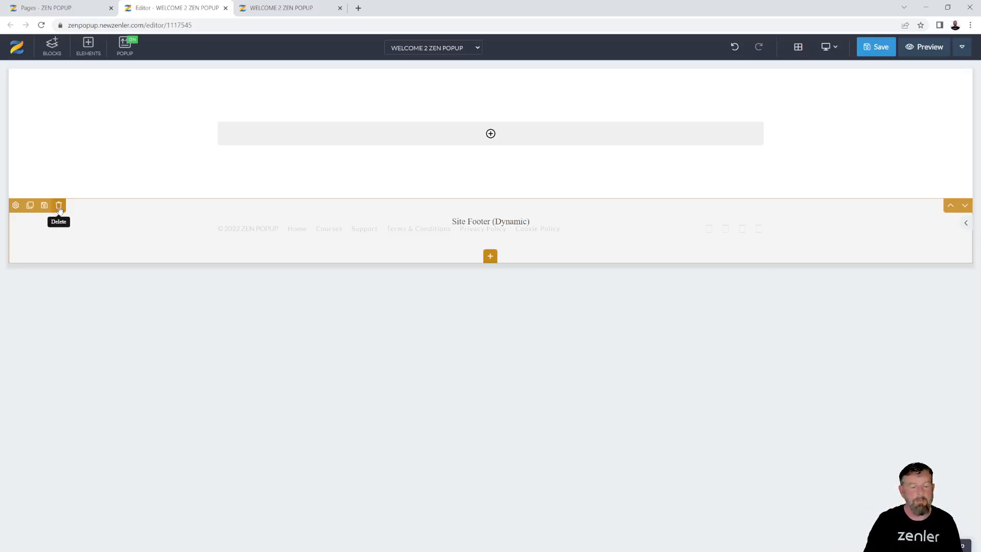
{"action": "left_click", "coordinate": [60, 207]}
{"action": "left_click", "coordinate": [514, 144]}
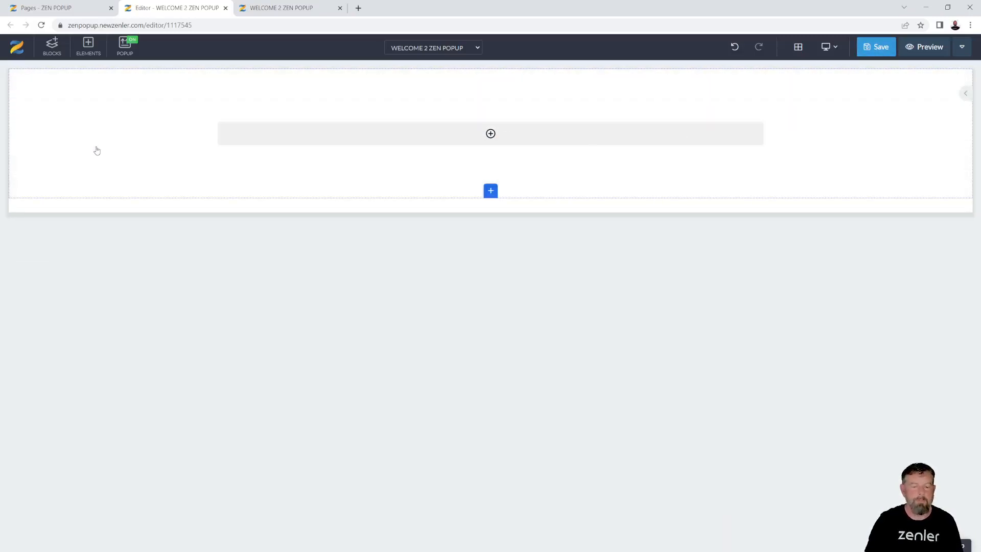
{"action": "left_click", "coordinate": [97, 150]}
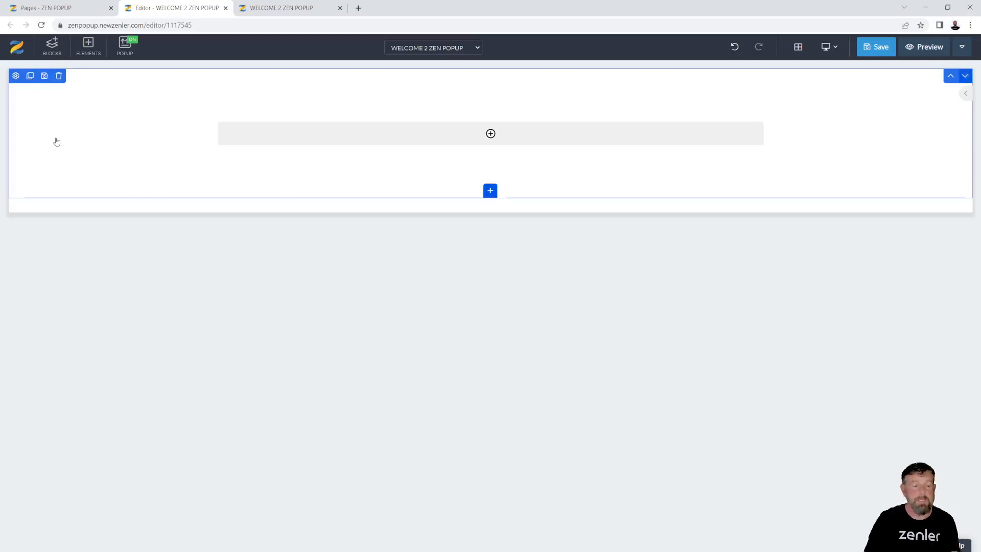
Open the empty section's settings and launch the Background Image picker
{"action": "left_click", "coordinate": [16, 77]}
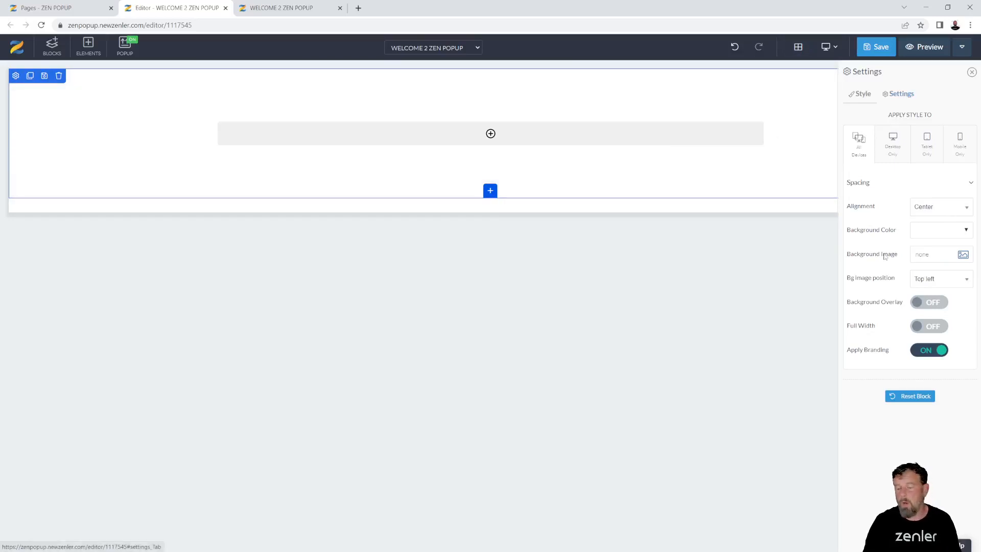
{"action": "left_click", "coordinate": [963, 255]}
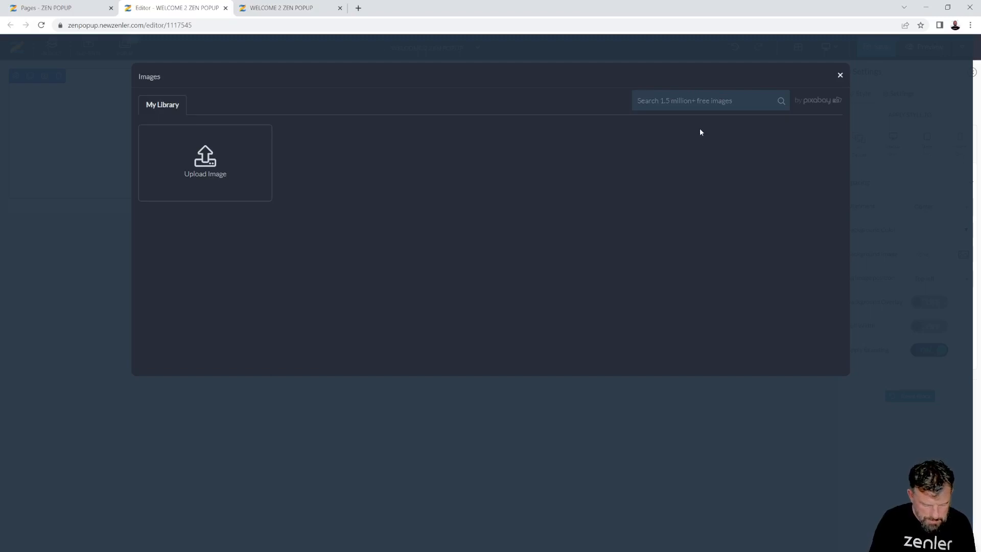
Search Pixabay for 'marketing' and pick the photo of two women working at computers
{"action": "type", "text": "marketing"}
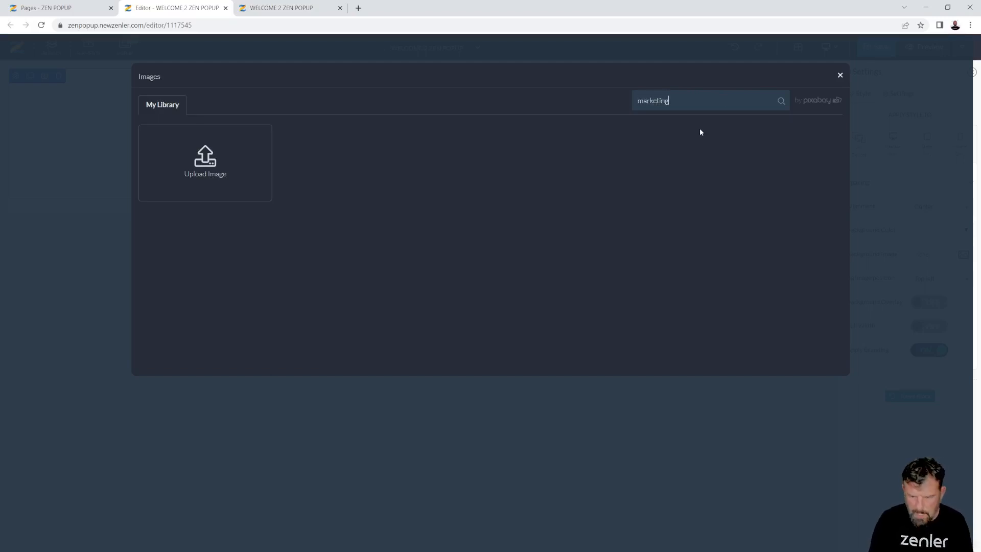
{"action": "key", "text": "Return"}
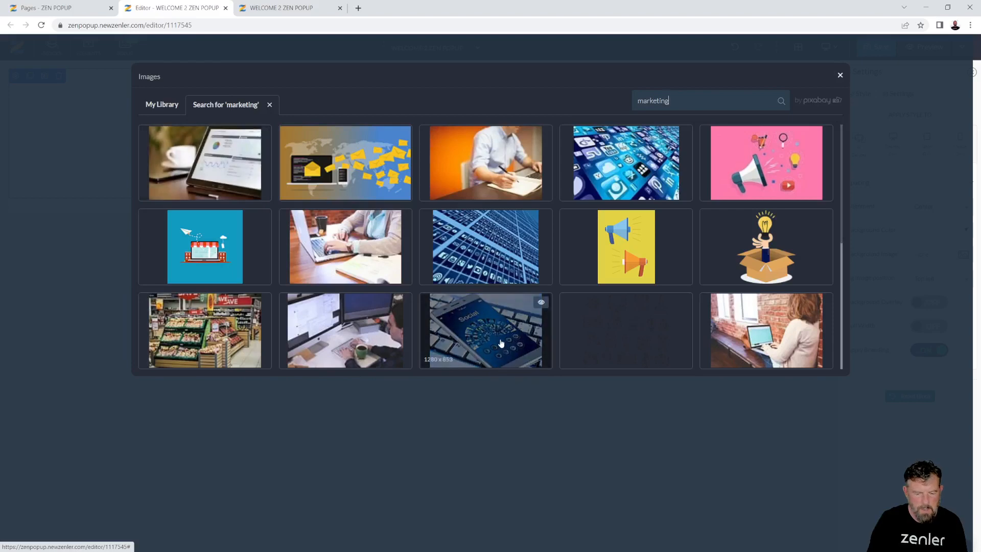
{"action": "scroll", "coordinate": [504, 341], "scroll_direction": "down", "scroll_amount": 3}
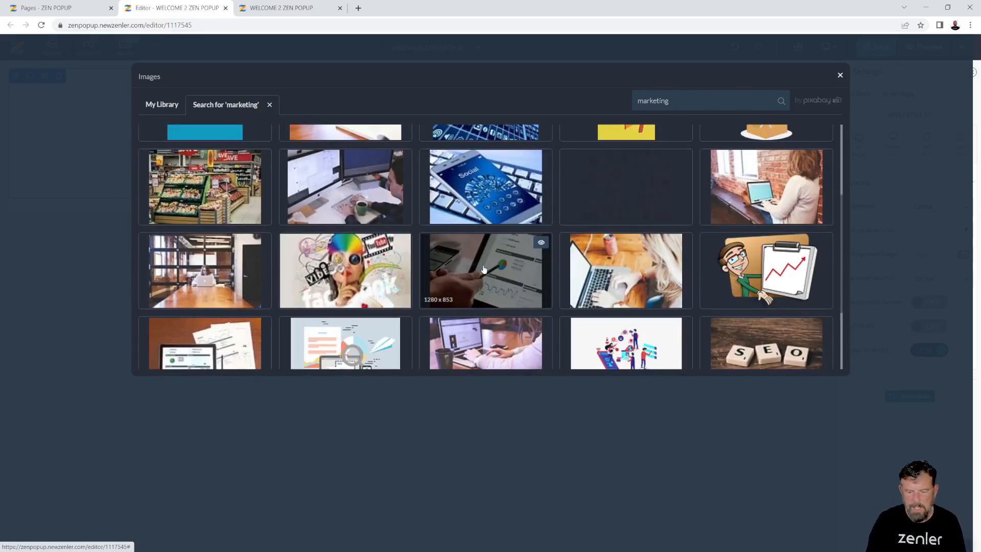
{"action": "scroll", "coordinate": [489, 270], "scroll_direction": "down", "scroll_amount": 3}
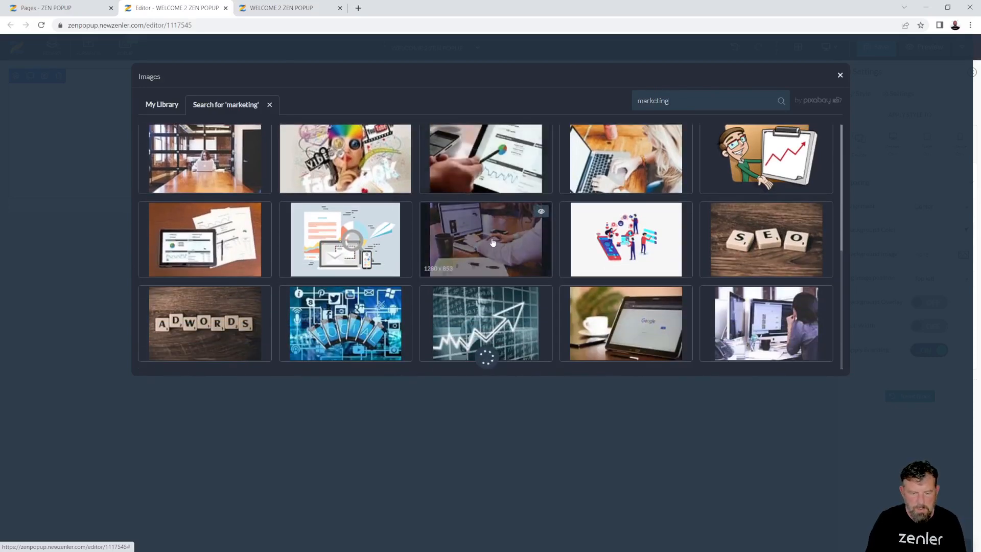
{"action": "scroll", "coordinate": [494, 245], "scroll_direction": "down", "scroll_amount": 2}
{"action": "scroll", "coordinate": [495, 234], "scroll_direction": "down", "scroll_amount": 2}
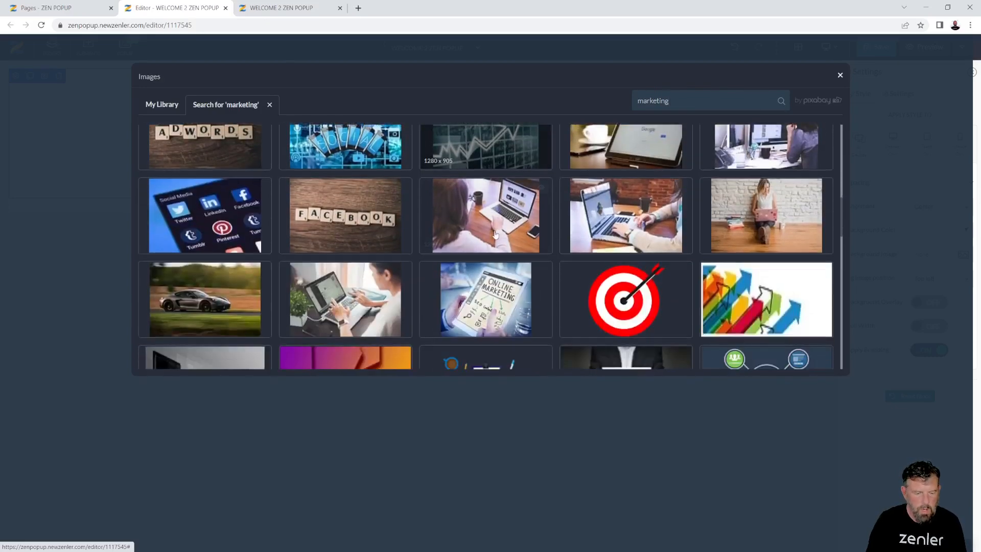
{"action": "scroll", "coordinate": [495, 235], "scroll_direction": "down", "scroll_amount": 2}
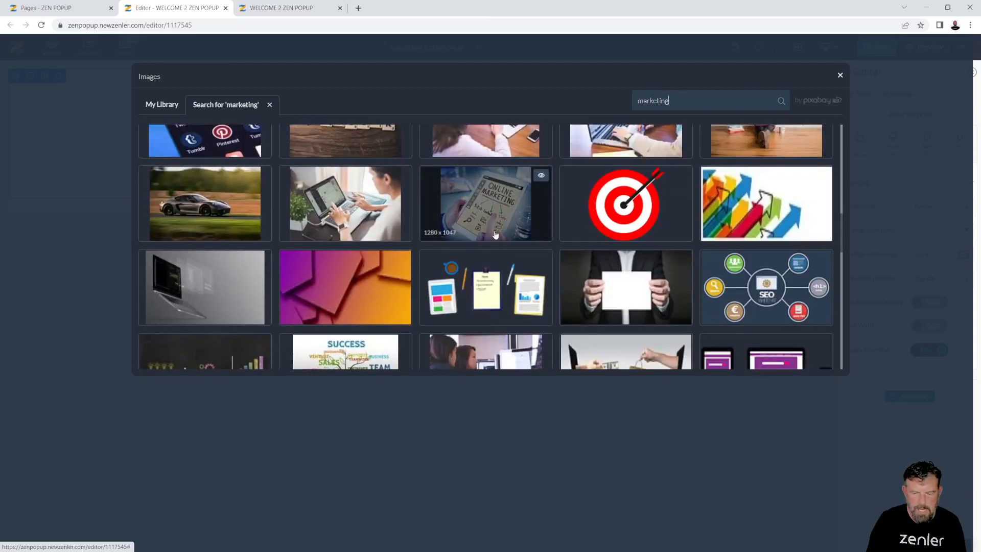
{"action": "scroll", "coordinate": [495, 235], "scroll_direction": "down", "scroll_amount": 4}
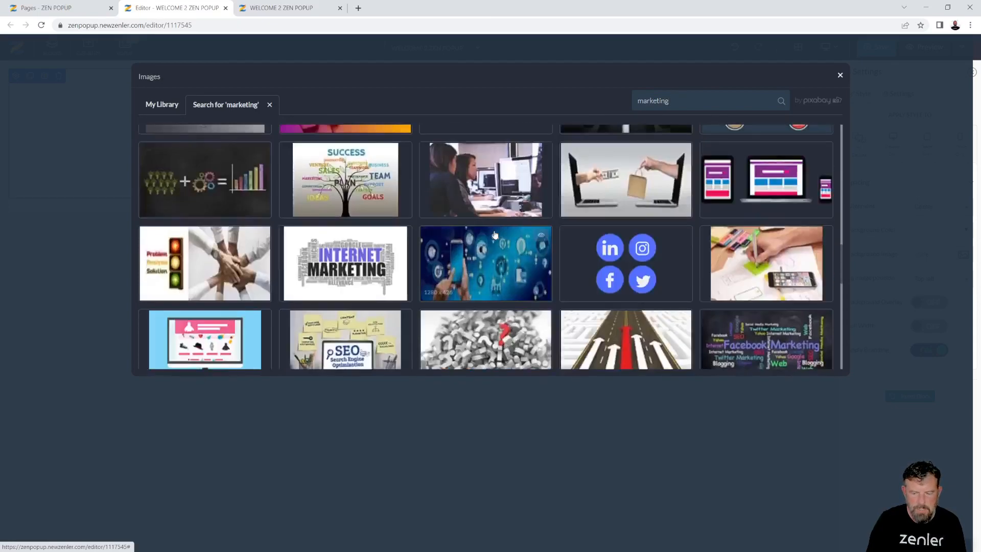
{"action": "left_click", "coordinate": [474, 176]}
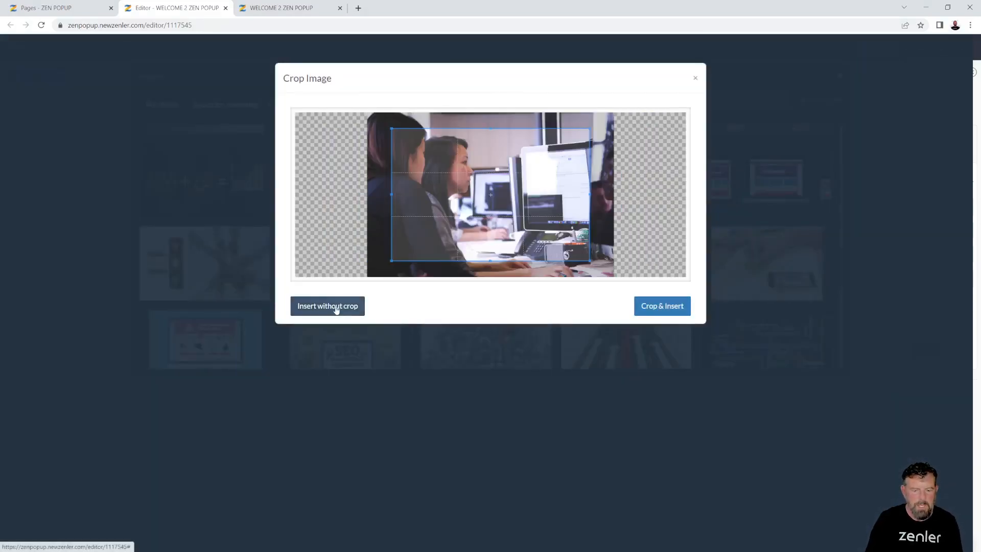
Insert the office photo uncropped and enlarge the section padding to 216px top and 170px bottom
{"action": "left_click", "coordinate": [336, 309]}
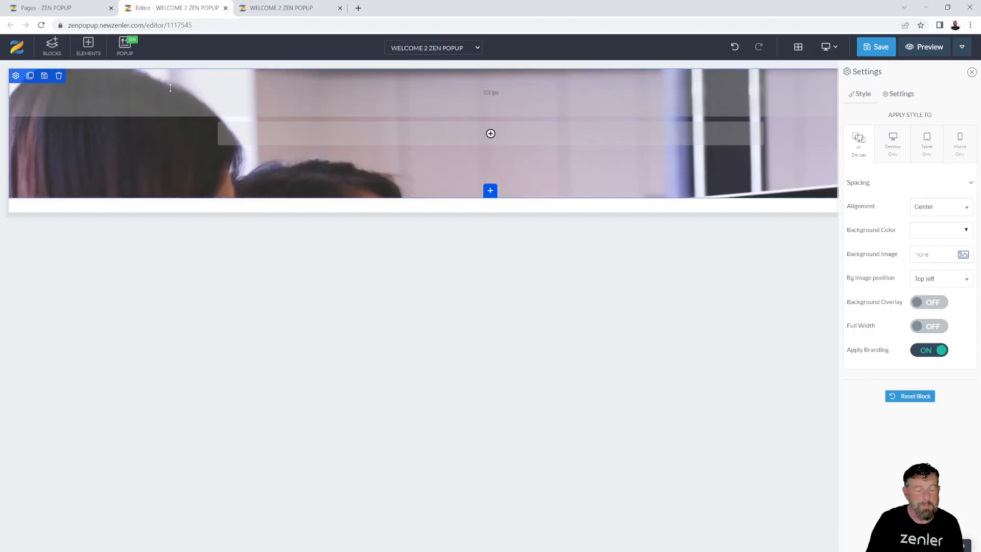
{"action": "left_click_drag", "start_coordinate": [170, 87], "coordinate": [172, 147]}
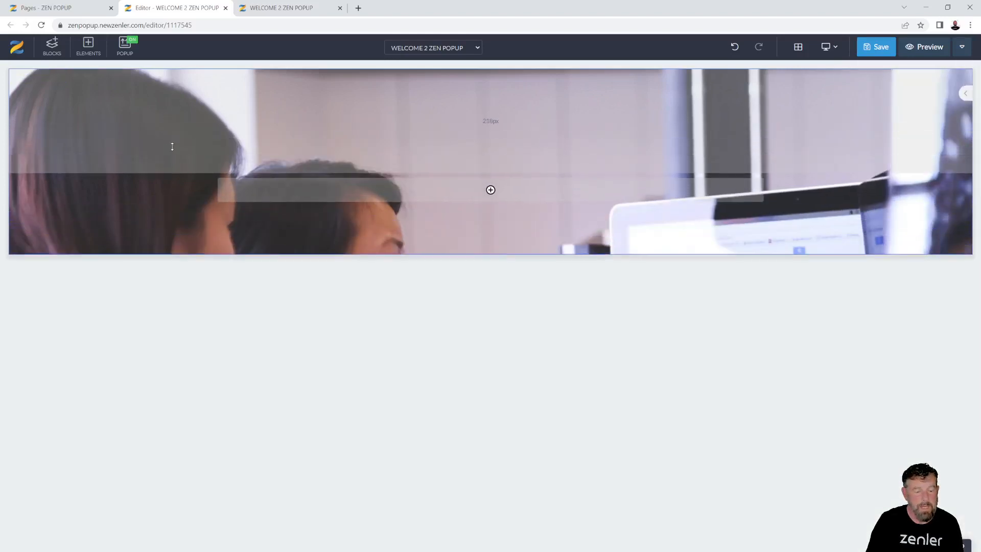
{"action": "left_click_drag", "start_coordinate": [145, 237], "coordinate": [141, 305]}
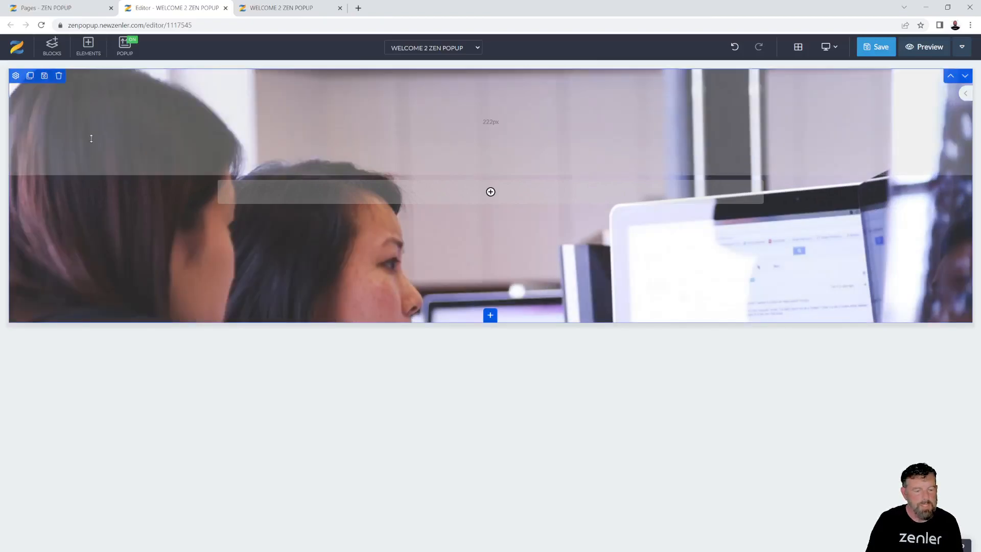
Set the section's background image position to Center center
{"action": "left_click", "coordinate": [15, 76]}
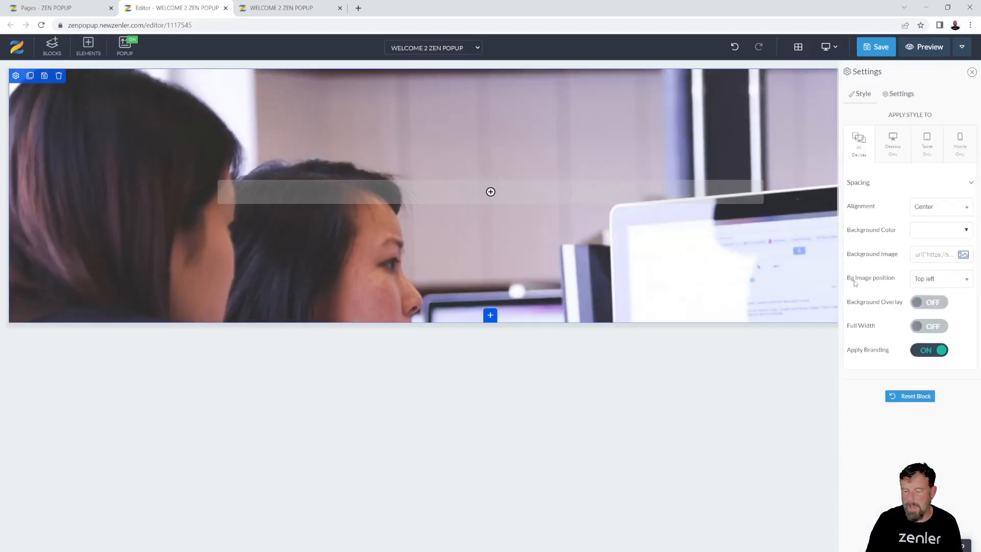
{"action": "left_click", "coordinate": [948, 284]}
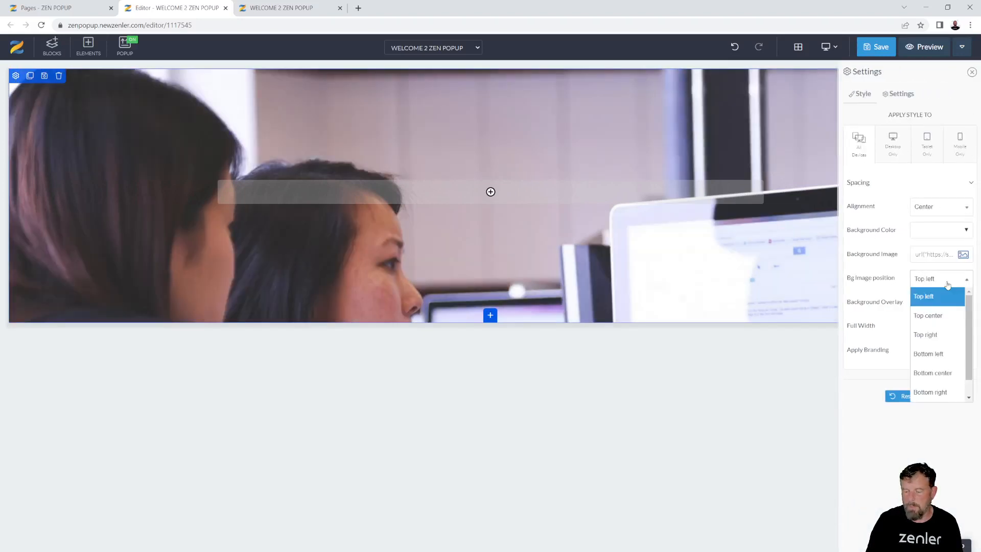
{"action": "scroll", "coordinate": [932, 394], "scroll_direction": "down", "scroll_amount": 1}
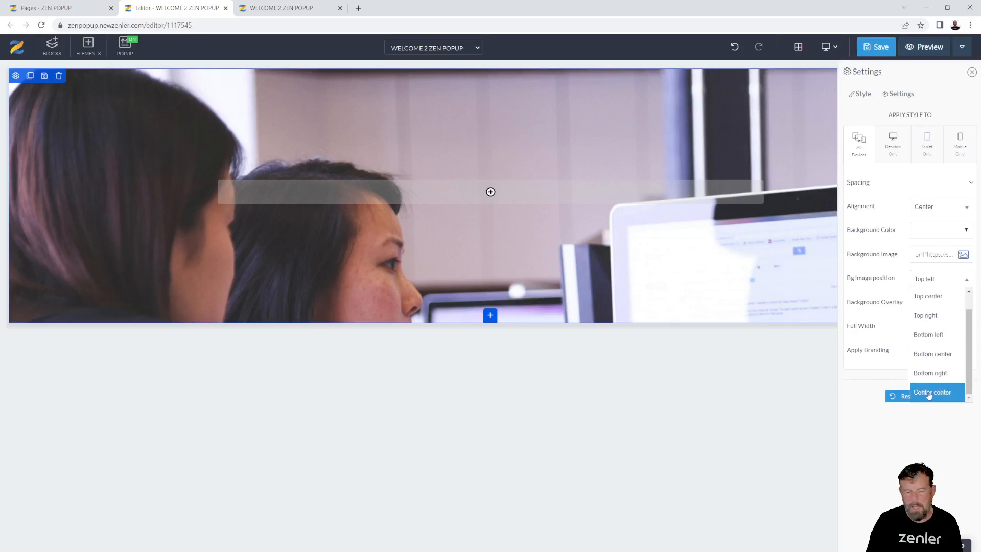
{"action": "left_click", "coordinate": [932, 393]}
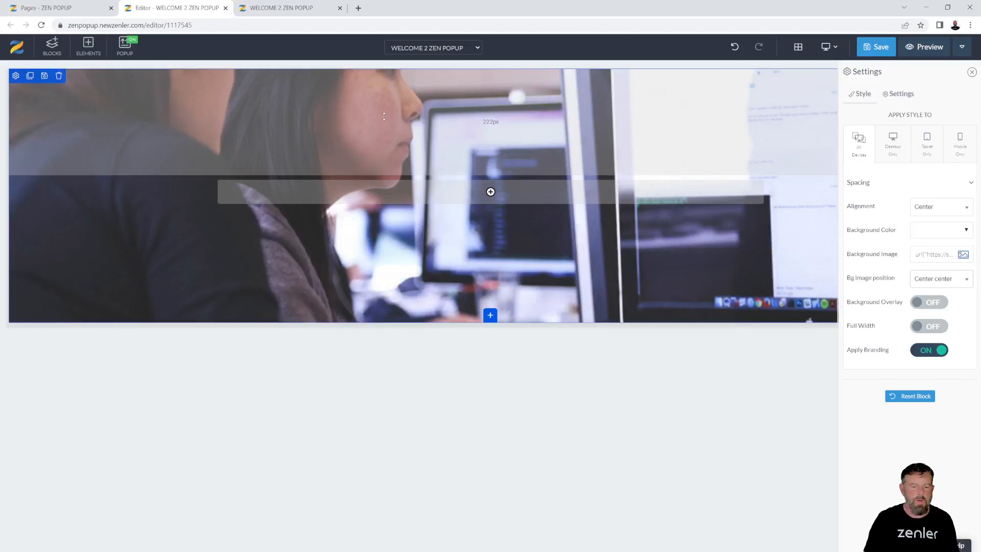
Enlarge the hero padding further and add a black background overlay at 0.6 opacity
{"action": "left_click_drag", "start_coordinate": [139, 140], "coordinate": [136, 182]}
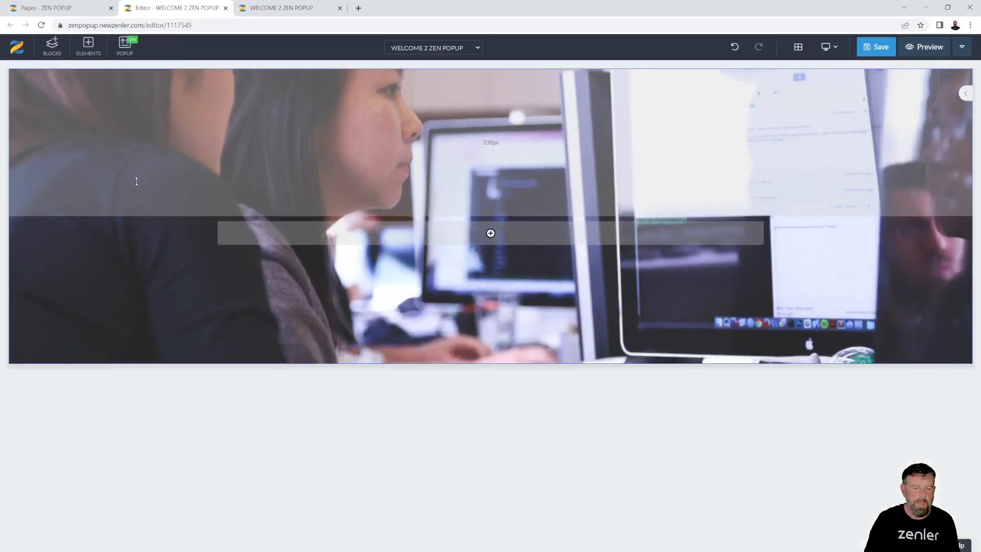
{"action": "left_click_drag", "start_coordinate": [142, 323], "coordinate": [143, 364]}
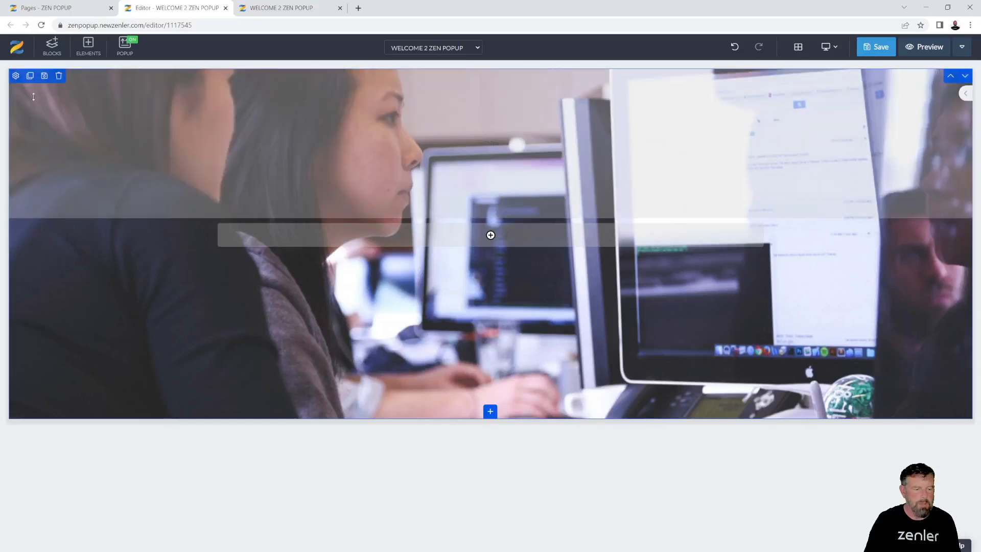
{"action": "left_click", "coordinate": [16, 76]}
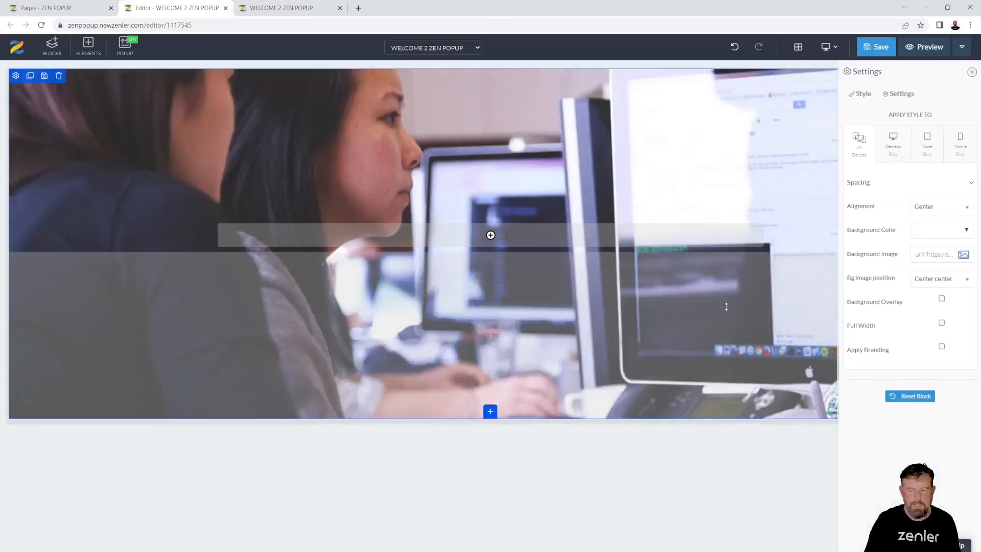
{"action": "left_click", "coordinate": [939, 303]}
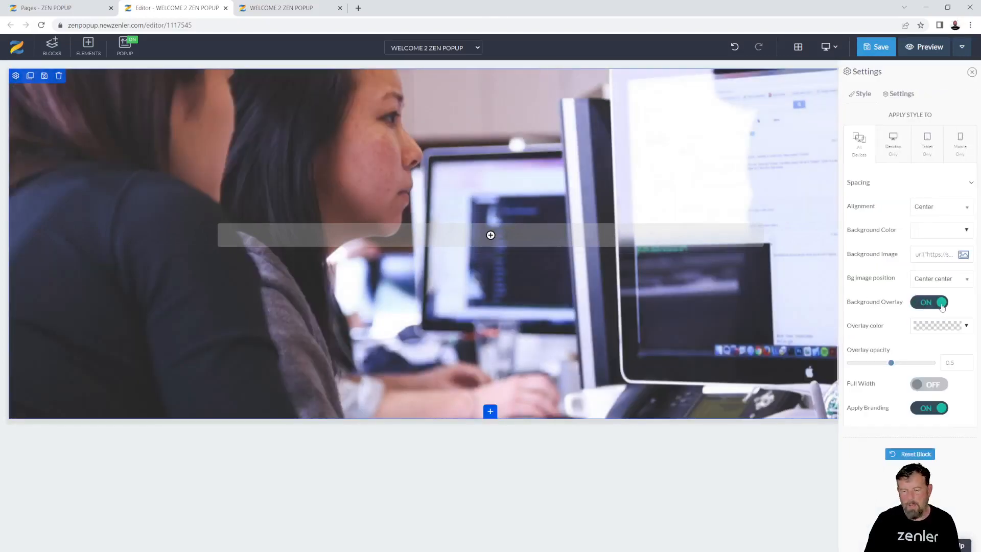
{"action": "left_click", "coordinate": [967, 327]}
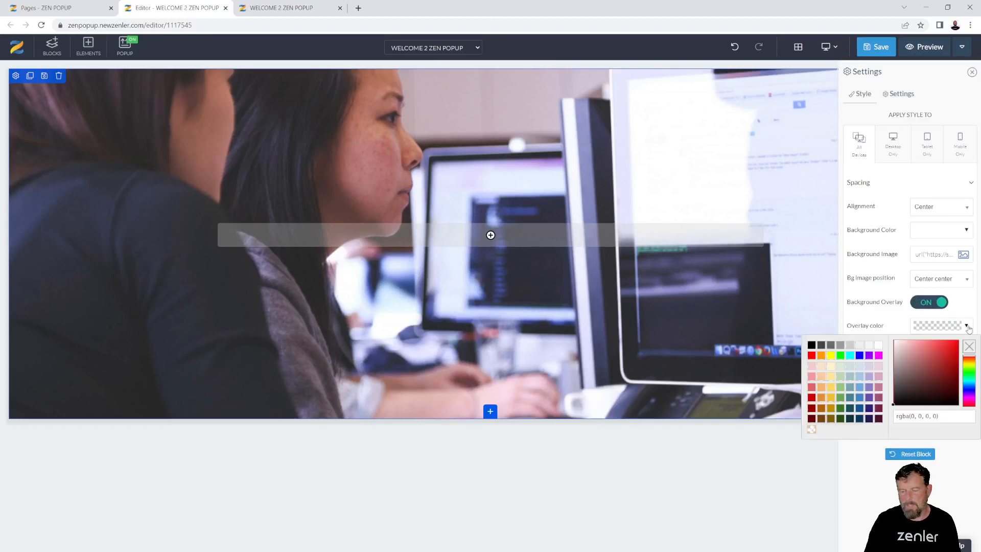
{"action": "left_click", "coordinate": [899, 405]}
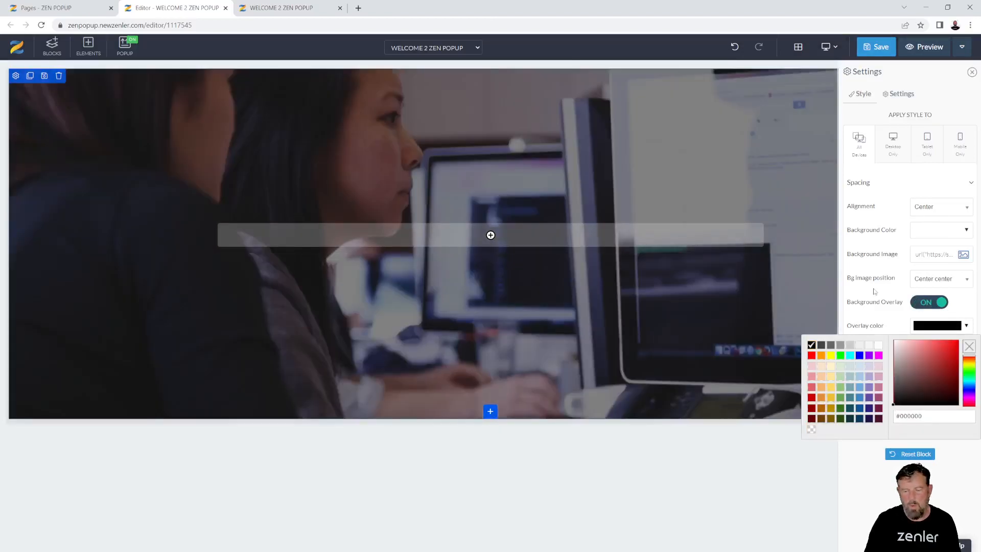
{"action": "left_click", "coordinate": [877, 318]}
{"action": "left_click_drag", "start_coordinate": [892, 364], "coordinate": [900, 365]}
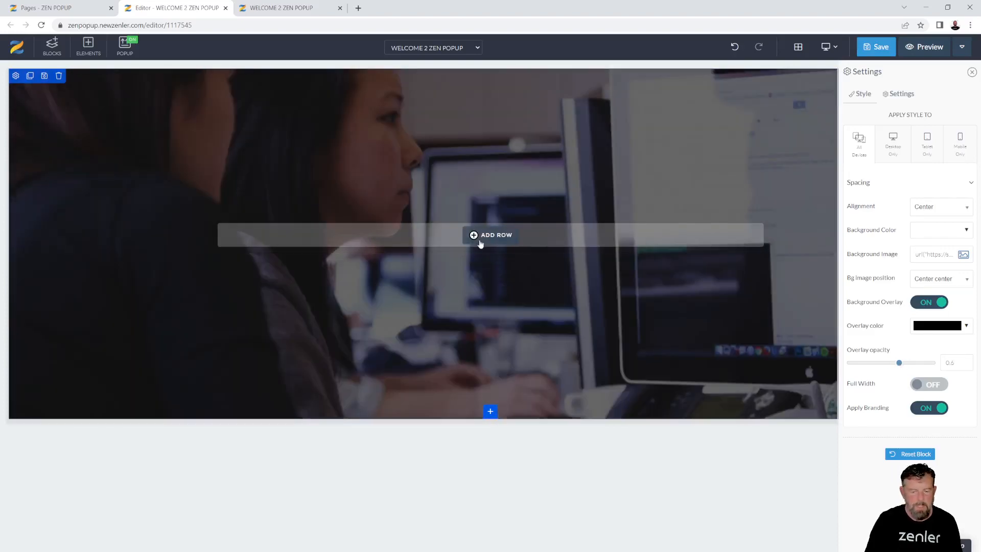
Add a single full-width column row with a Heading 1 element to the hero section
{"action": "left_click", "coordinate": [488, 236]}
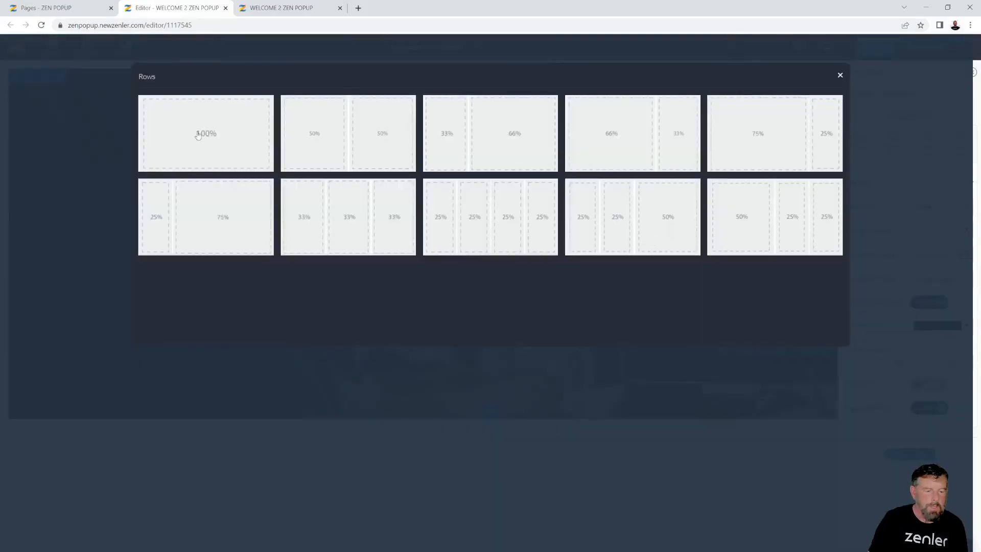
{"action": "left_click", "coordinate": [200, 135]}
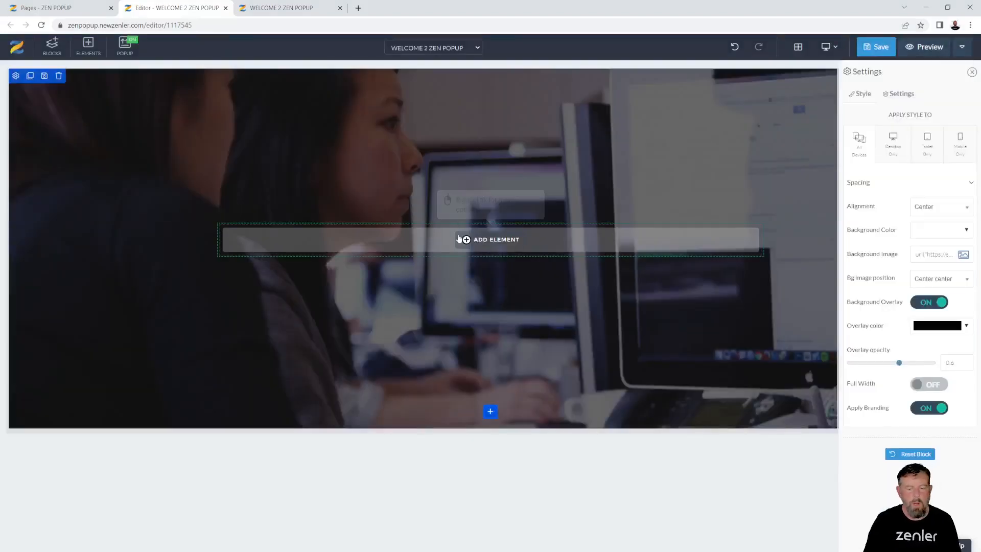
{"action": "left_click", "coordinate": [488, 244]}
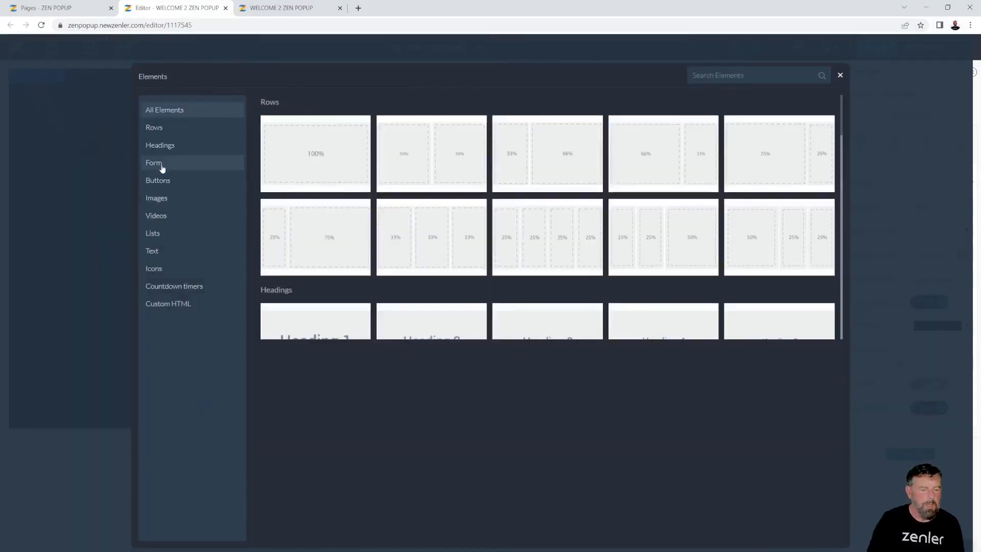
{"action": "left_click", "coordinate": [170, 148]}
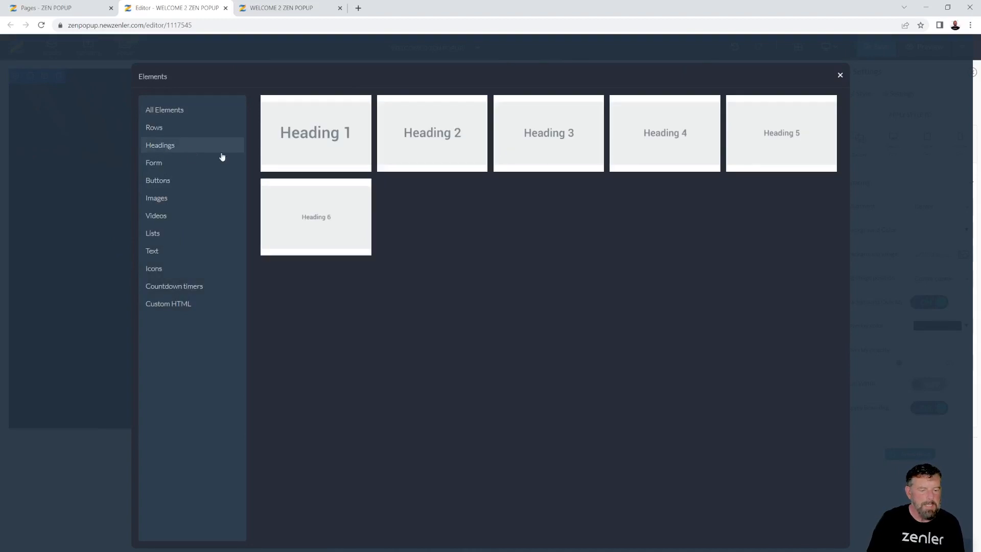
{"action": "left_click", "coordinate": [317, 137]}
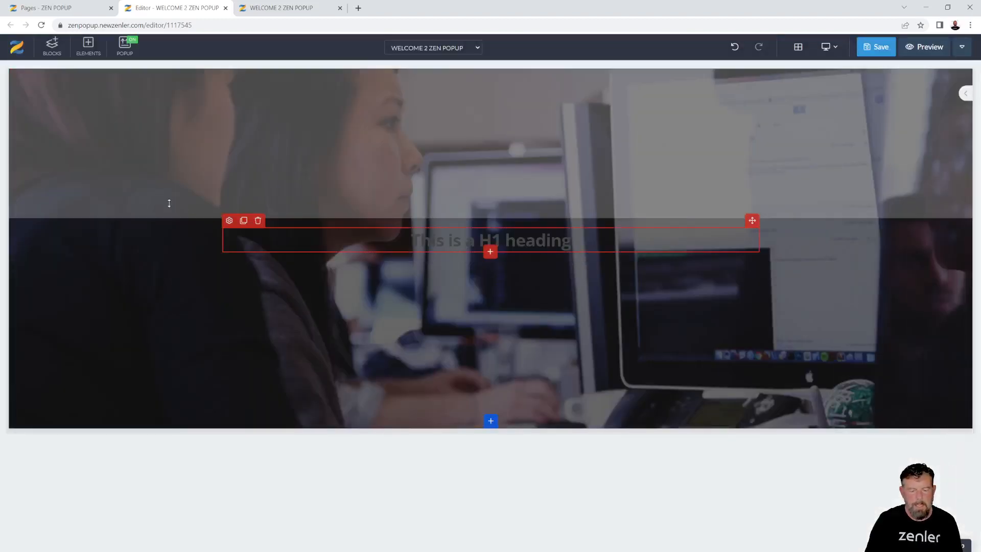
Make the heading read 'WELCOME TO ZEN POPUP' in white at 45px
{"action": "left_click_drag", "start_coordinate": [579, 244], "coordinate": [404, 240]}
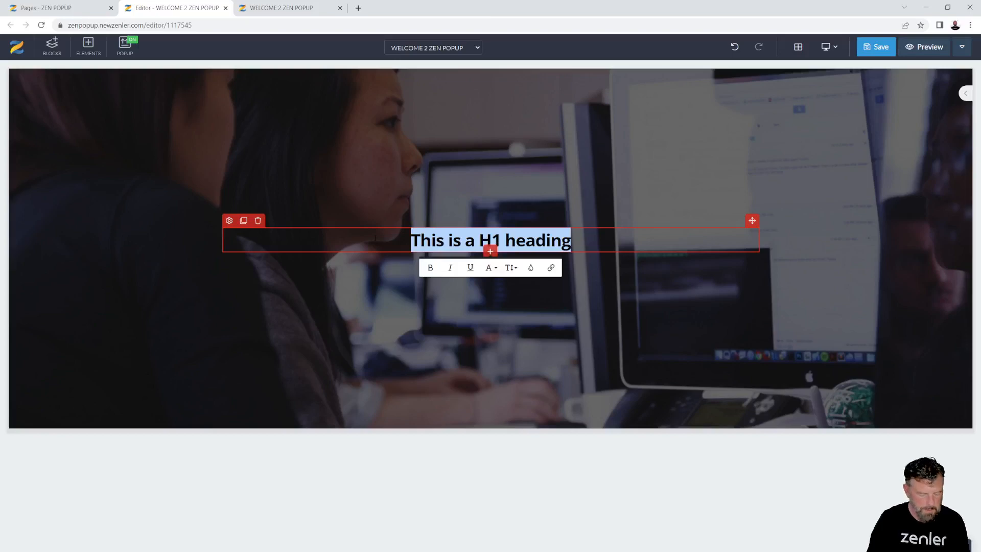
{"action": "type", "text": "WELCOME T"}
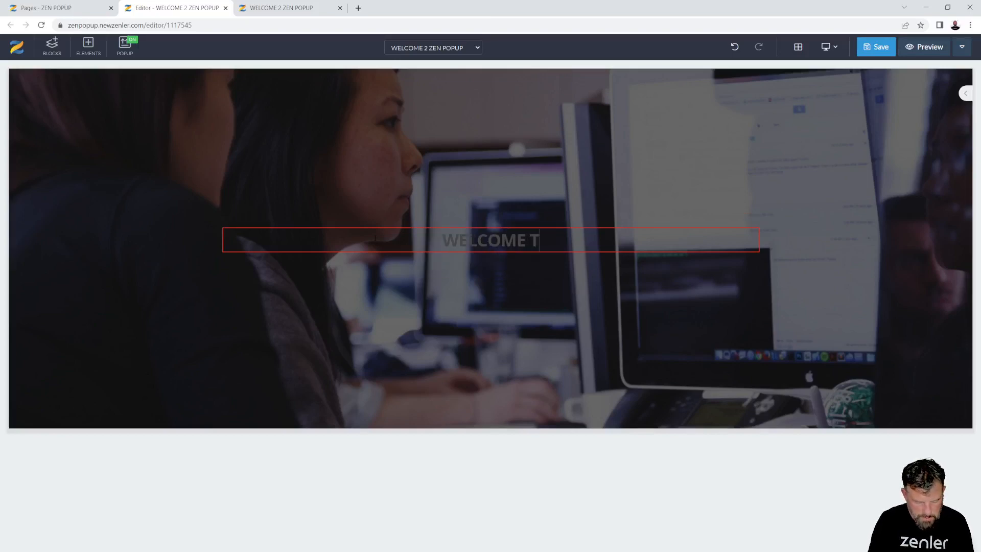
{"action": "type", "text": "O ZEN POPUP"}
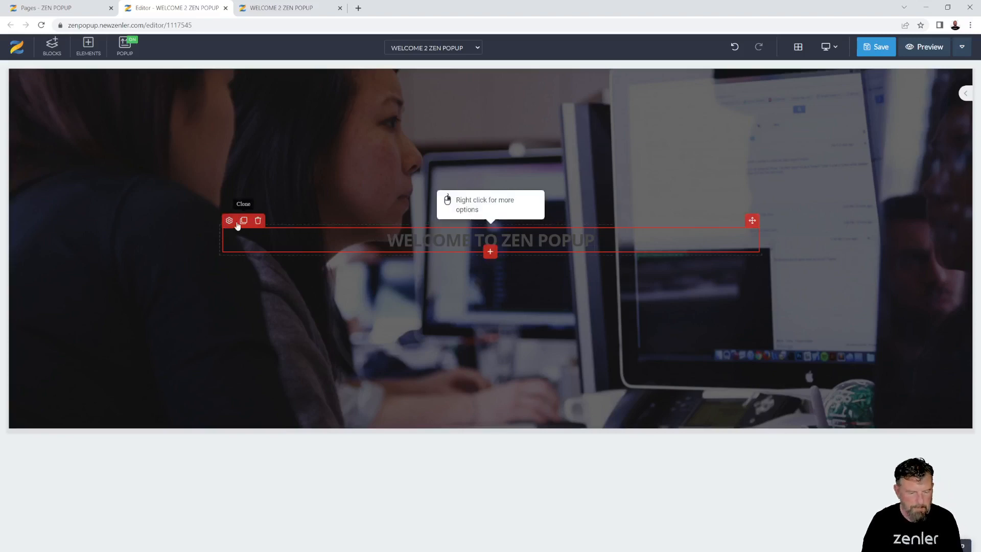
{"action": "left_click", "coordinate": [229, 220]}
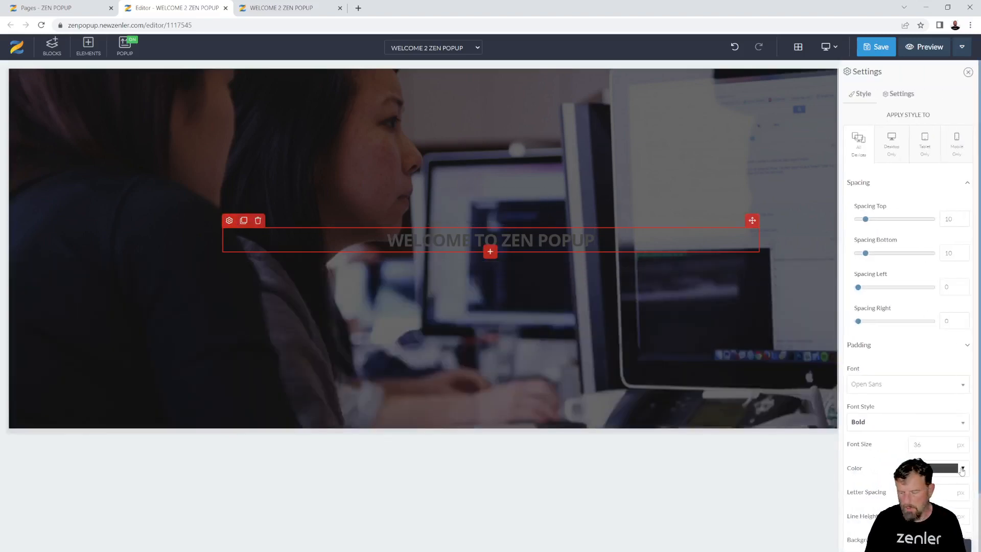
{"action": "left_click", "coordinate": [962, 470]}
{"action": "left_click", "coordinate": [880, 366]}
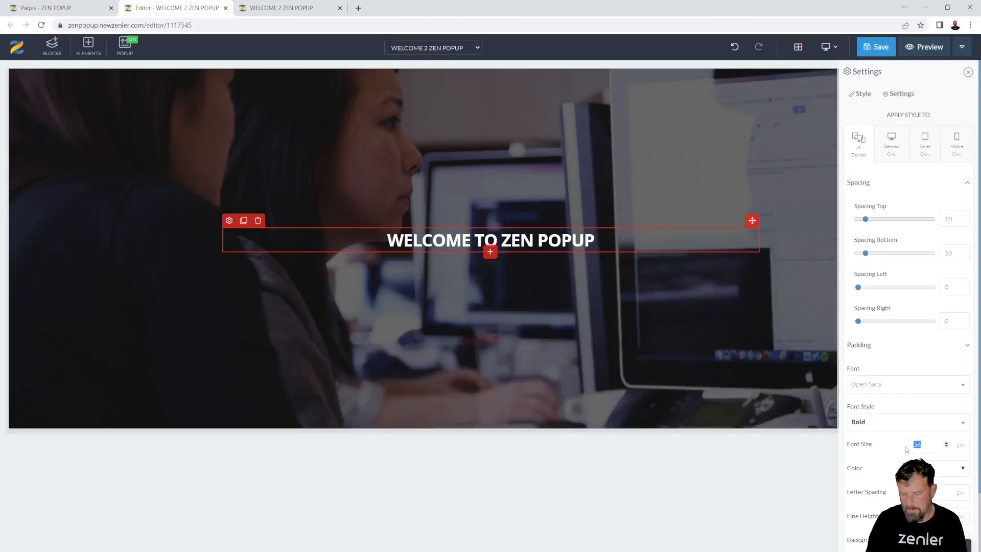
{"action": "type", "text": "45"}
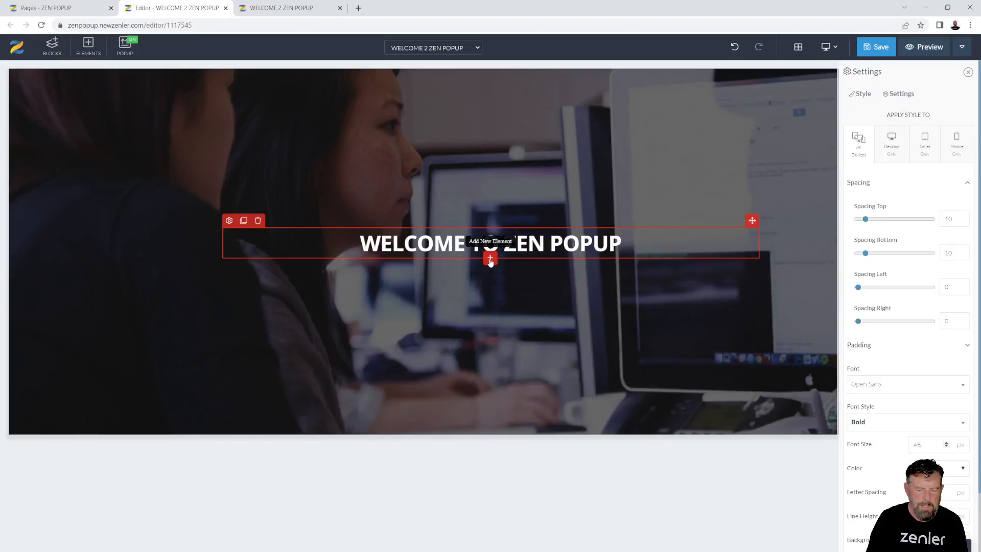
Insert a Heading 2 below the title and colour it light grey
{"action": "left_click", "coordinate": [490, 258]}
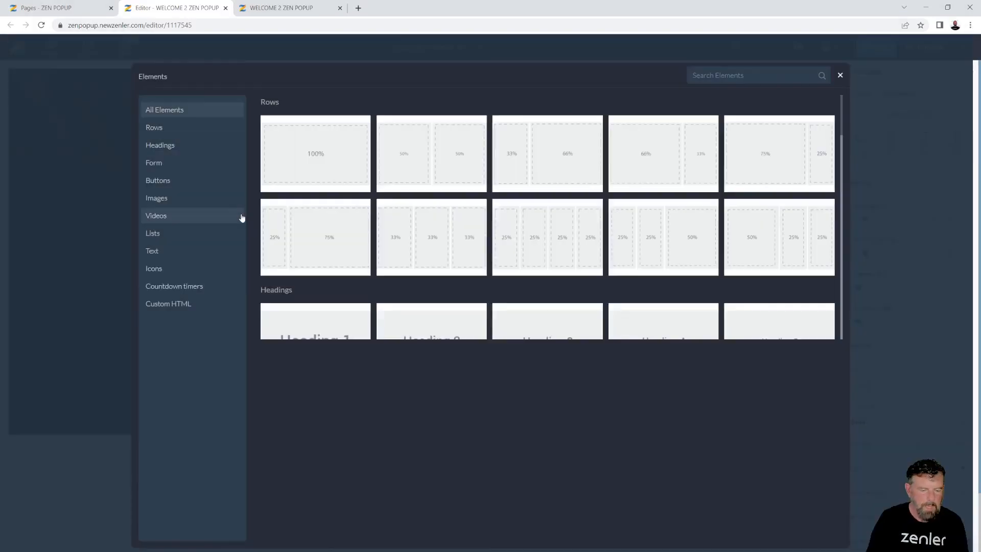
{"action": "left_click", "coordinate": [175, 149]}
{"action": "left_click", "coordinate": [417, 137]}
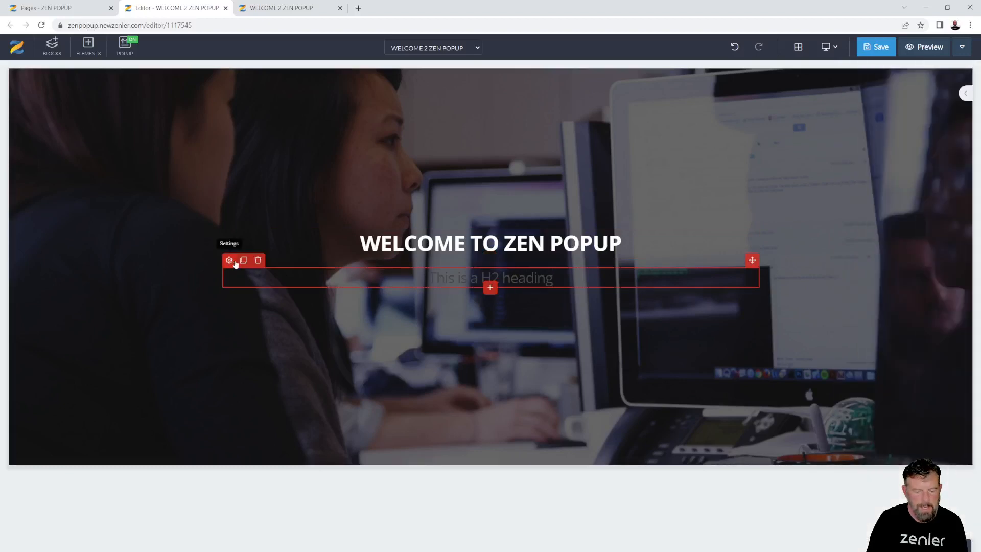
{"action": "left_click", "coordinate": [229, 261]}
{"action": "left_click", "coordinate": [964, 469]}
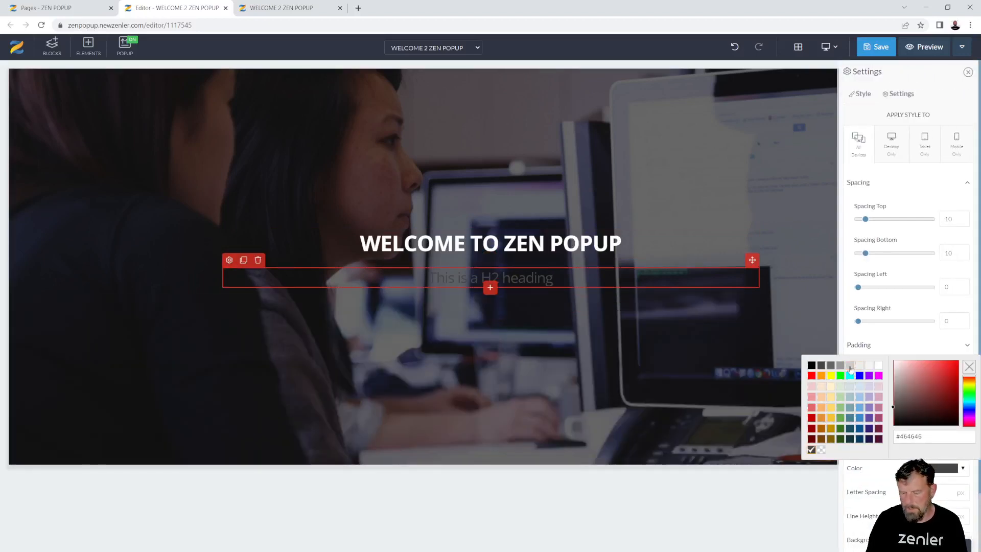
{"action": "left_click", "coordinate": [851, 366]}
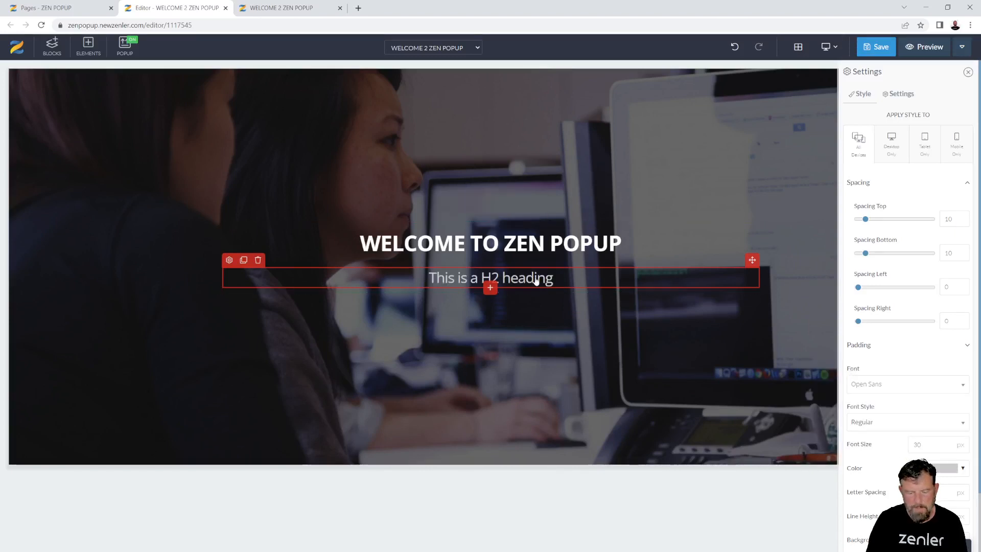
Replace the subheading placeholder with 'LEARN EVERYTHING YOPU EVER WANTED ABOUT ZENLER!'
{"action": "double_click", "coordinate": [536, 281]}
{"action": "left_click", "coordinate": [545, 278]}
{"action": "left_click_drag", "start_coordinate": [546, 278], "coordinate": [361, 320]}
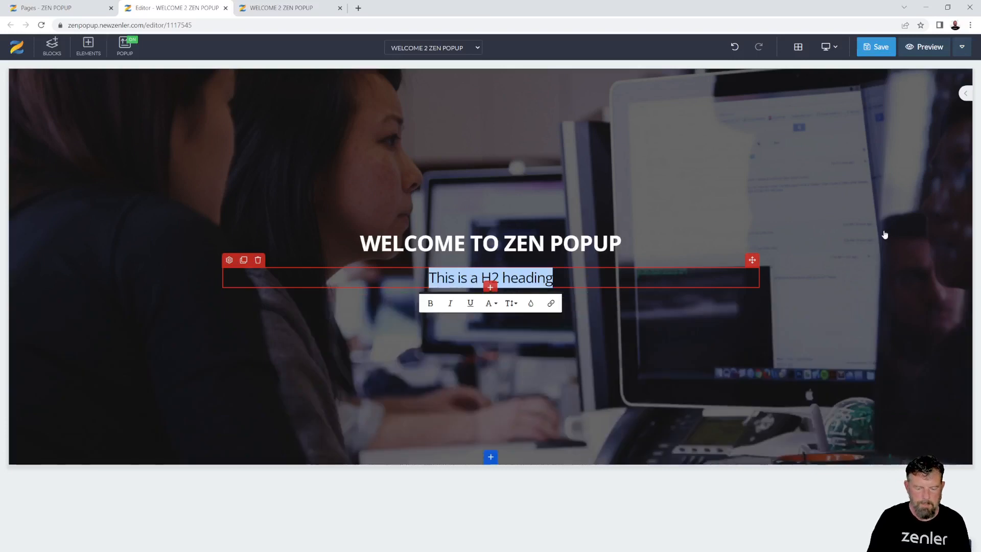
{"action": "type", "text": "LEARN"}
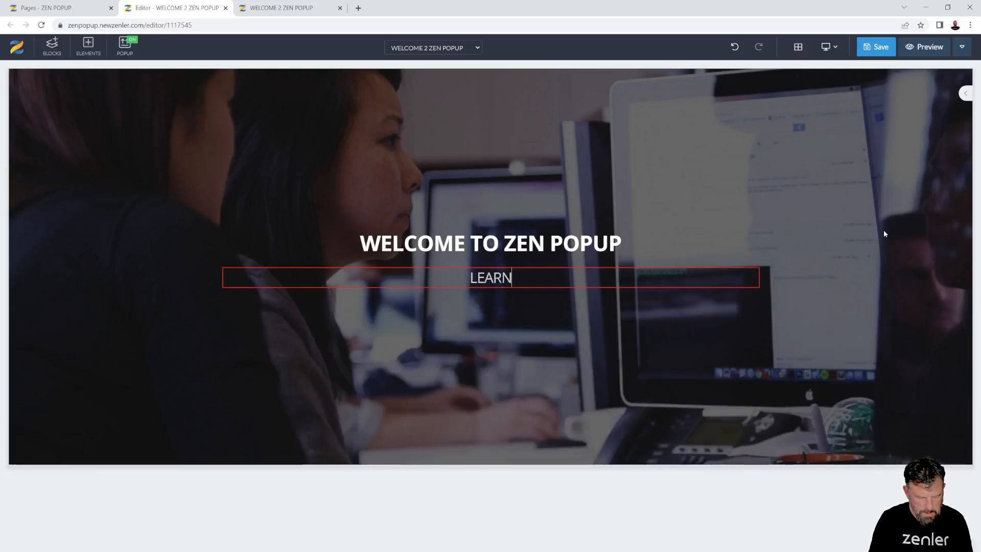
{"action": "type", "text": " EVERYTHI"}
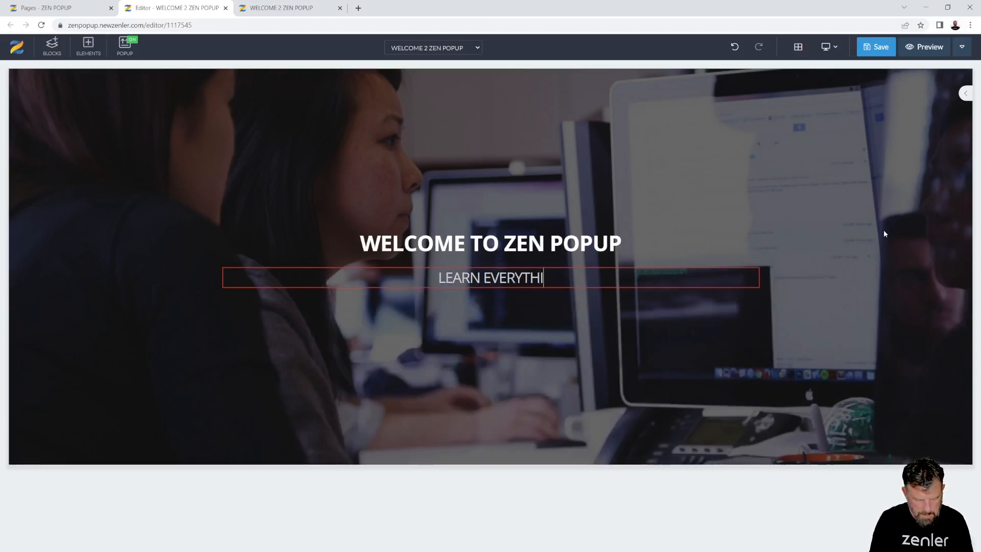
{"action": "type", "text": "NG YOPU EV"}
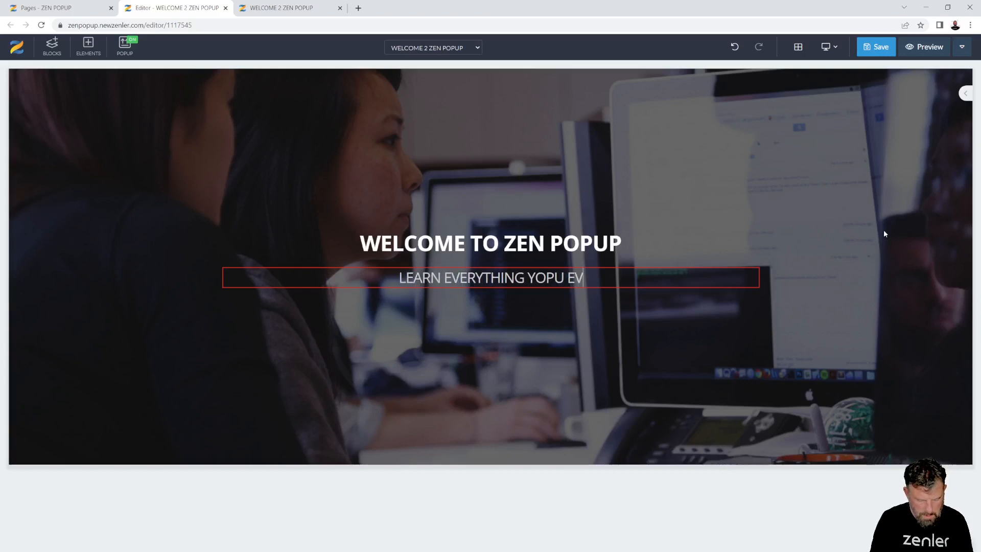
{"action": "type", "text": "ER WANTED "}
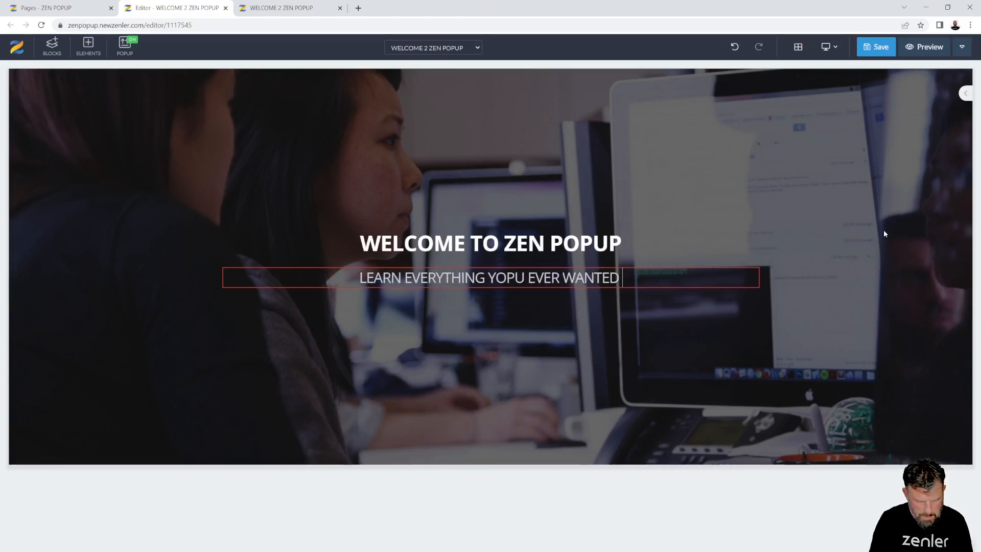
{"action": "type", "text": "ABOUT ZENLER"}
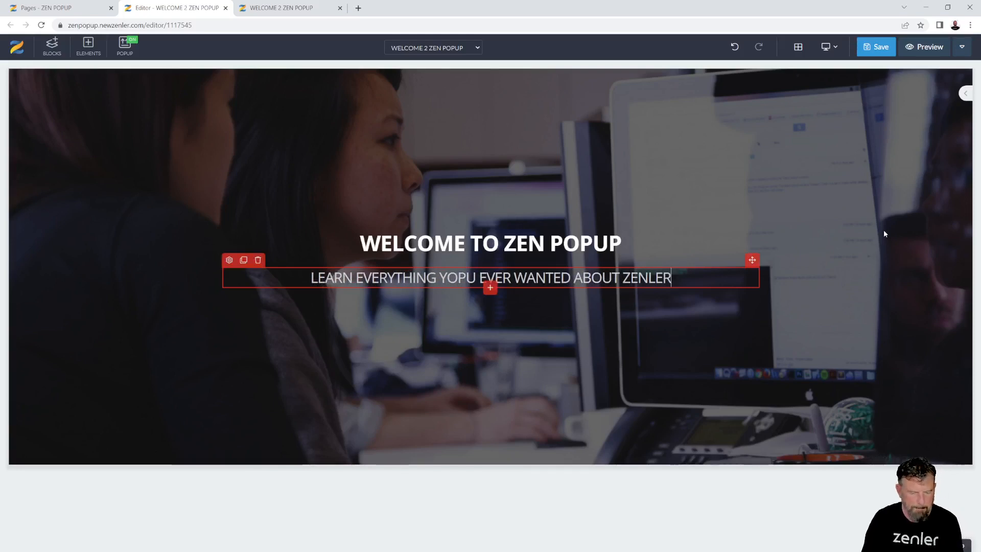
{"action": "type", "text": "!"}
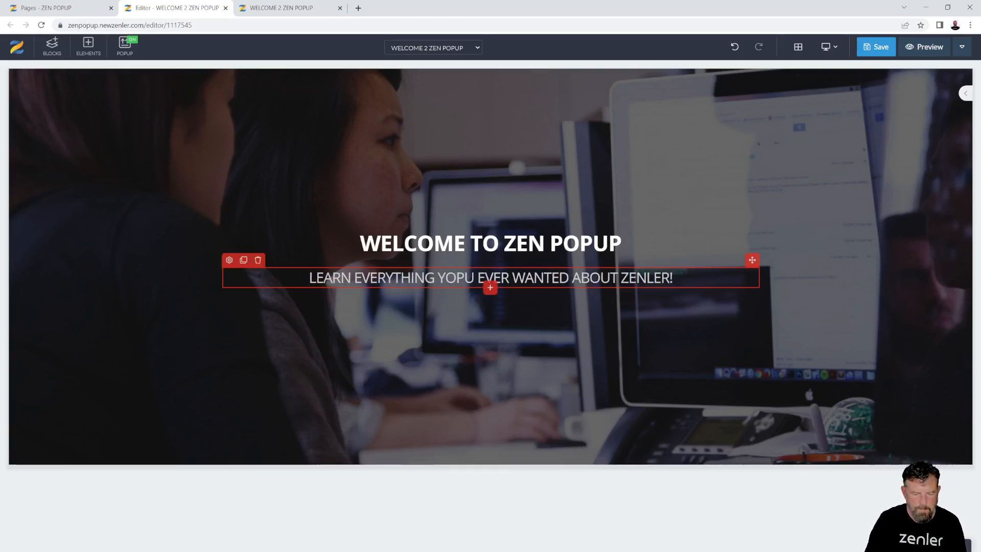
Correct 'YOPU' to 'YOU' and set the subtitle font size to 23px
{"action": "left_click_drag", "start_coordinate": [475, 278], "coordinate": [455, 278]}
{"action": "type", "text": "U"}
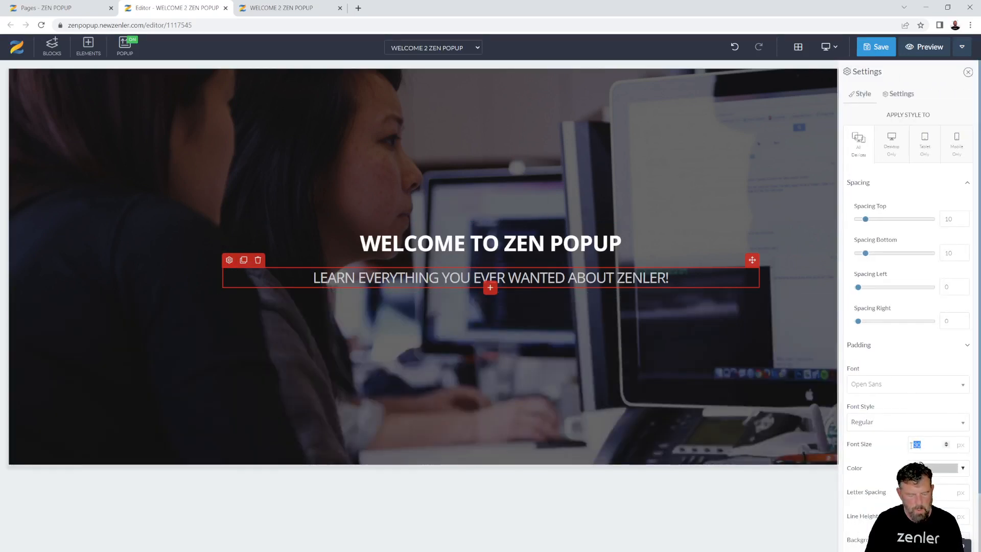
{"action": "type", "text": "25"}
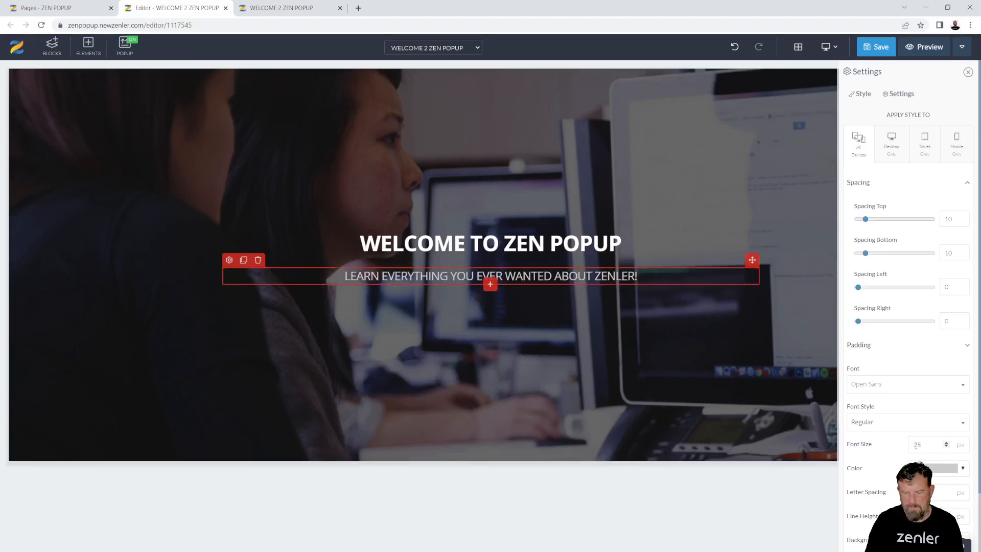
{"action": "type", "text": "20"}
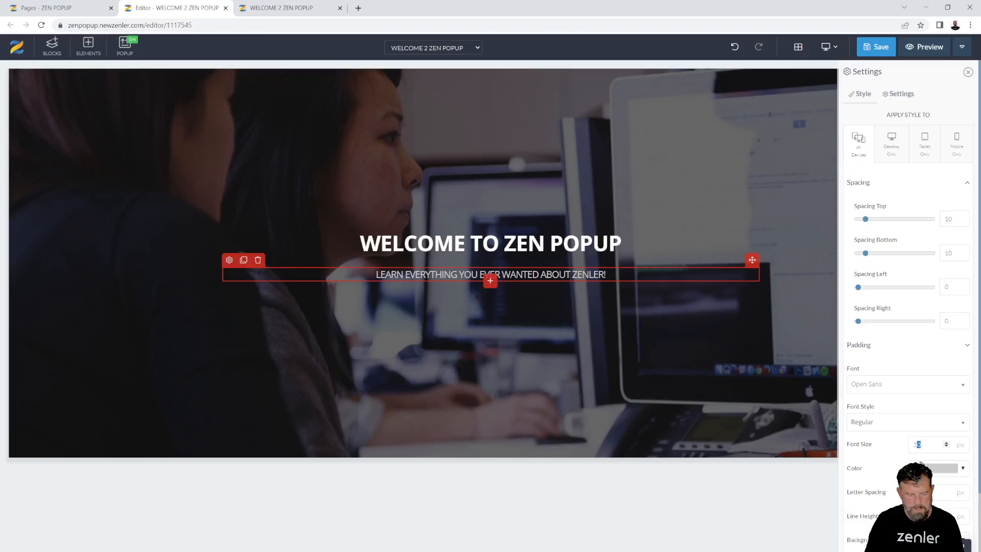
{"action": "type", "text": "22"}
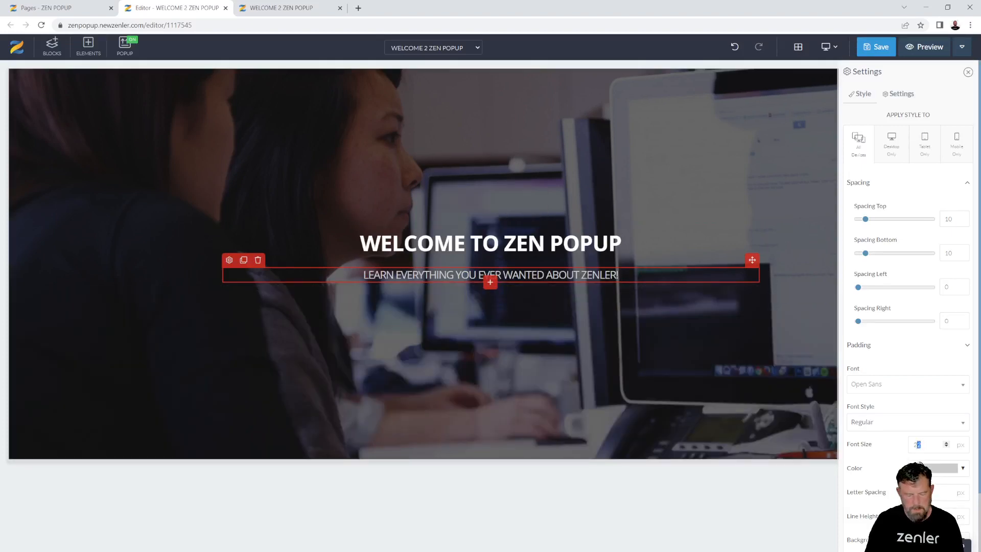
{"action": "type", "text": "3"}
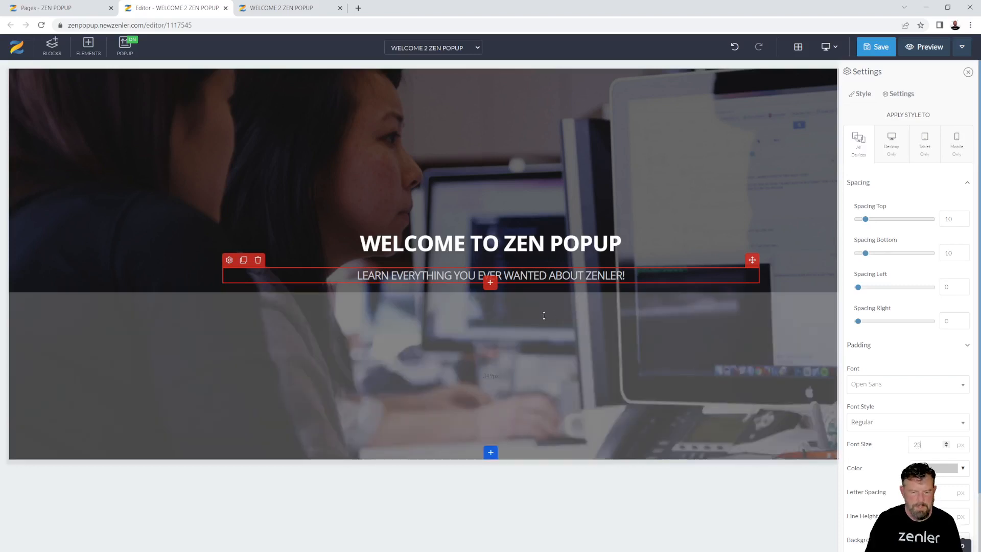
Set the spacing above the subtitle and above and below the title to 0
{"action": "left_click_drag", "start_coordinate": [865, 220], "coordinate": [850, 221]}
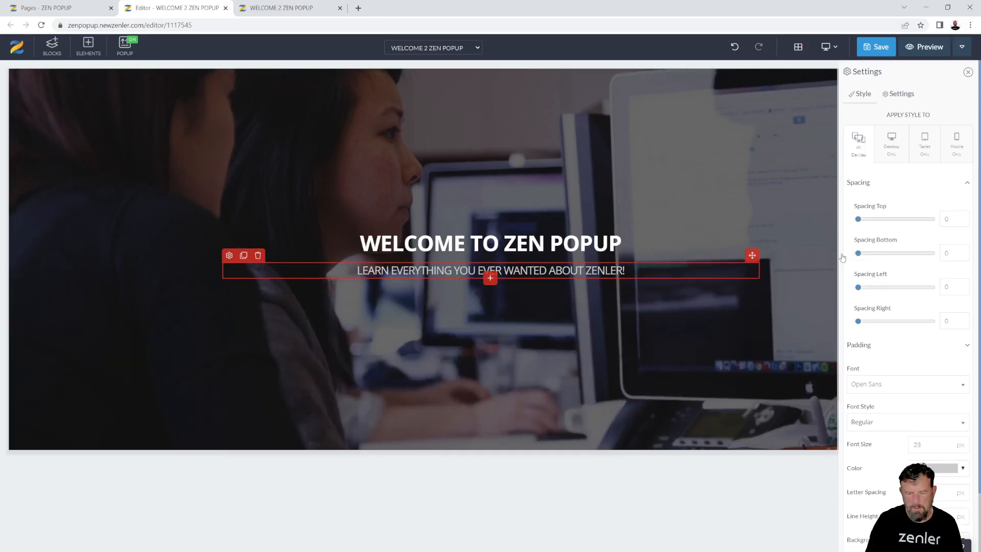
{"action": "left_click", "coordinate": [429, 248]}
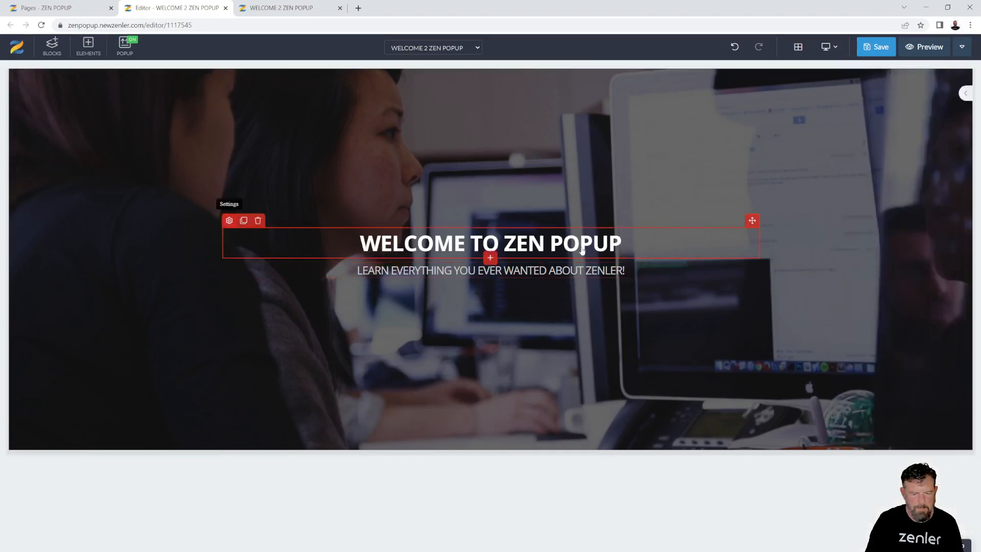
{"action": "left_click", "coordinate": [228, 221]}
{"action": "left_click_drag", "start_coordinate": [866, 221], "coordinate": [851, 221]}
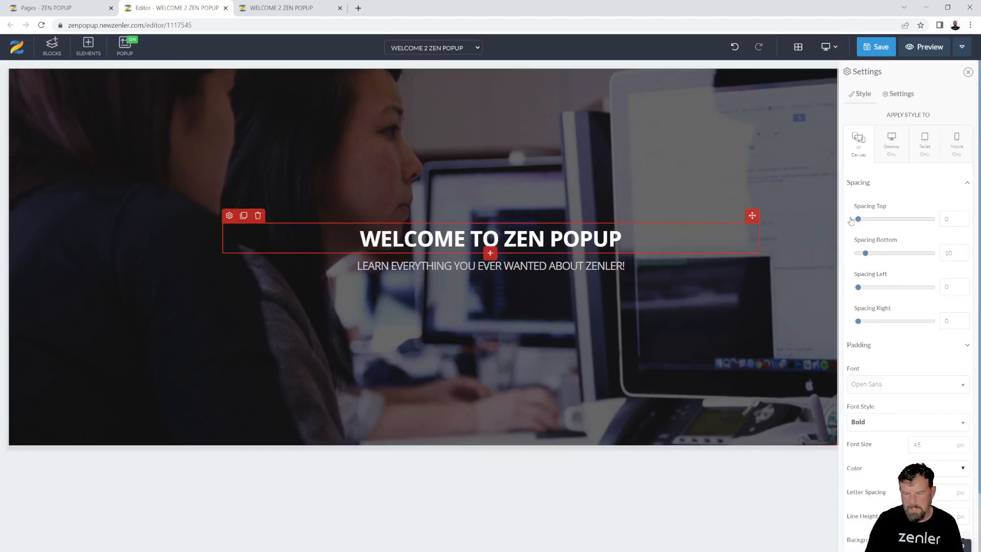
{"action": "left_click_drag", "start_coordinate": [848, 257], "coordinate": [838, 256]}
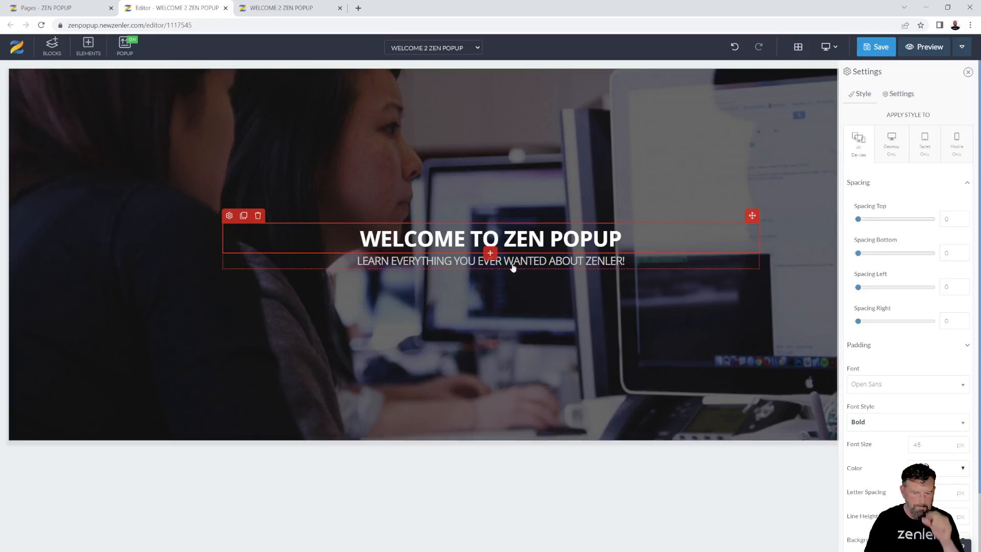
Insert a placeholder text paragraph below the subtitle
{"action": "left_click", "coordinate": [285, 262]}
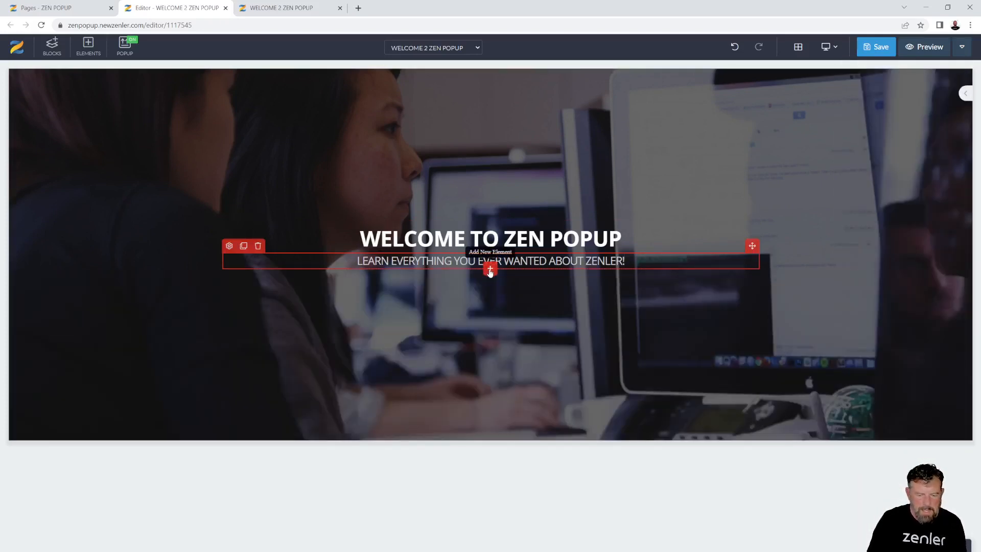
{"action": "left_click", "coordinate": [490, 270]}
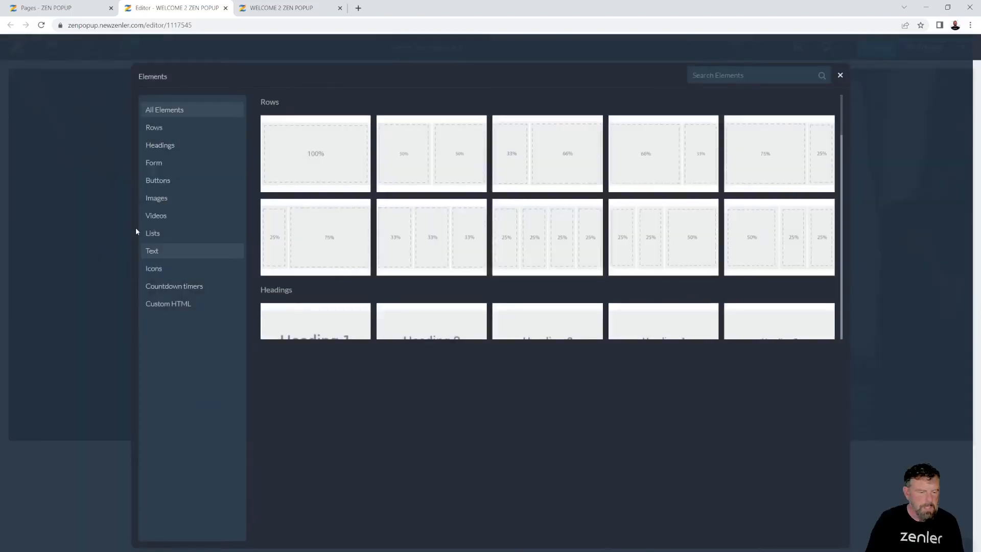
{"action": "left_click", "coordinate": [154, 253]}
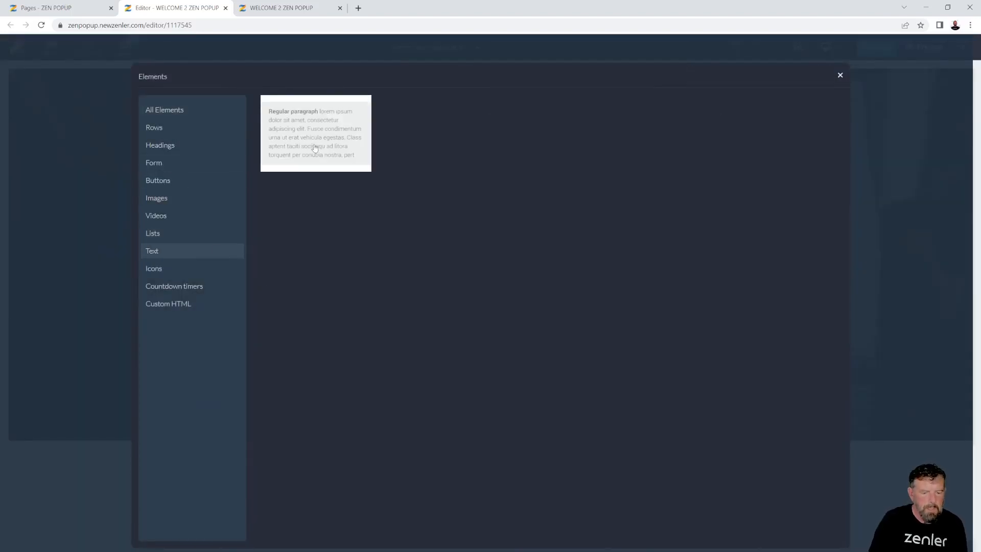
{"action": "left_click", "coordinate": [307, 153]}
Colour the lorem-ipsum paragraph white and select all its text for replacing
{"action": "left_click", "coordinate": [454, 290]}
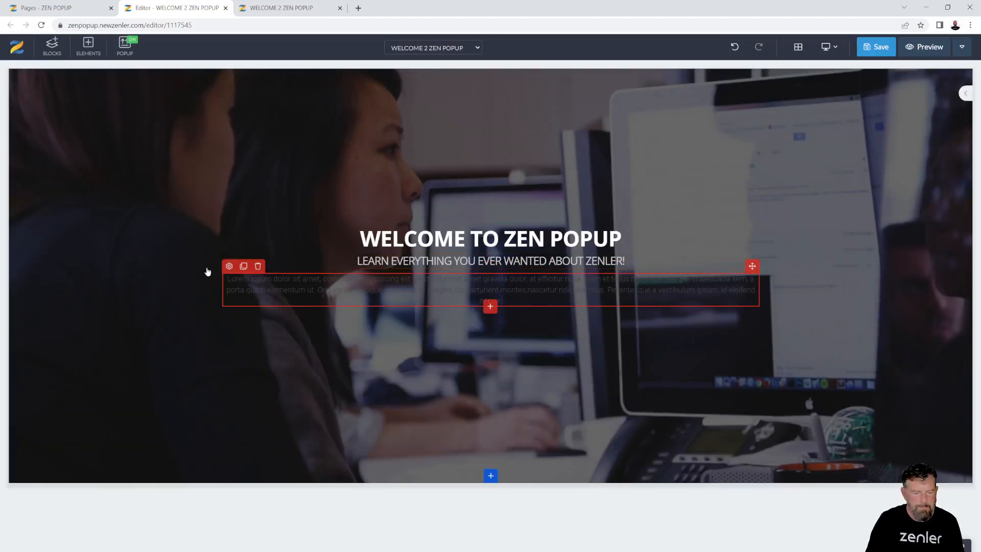
{"action": "left_click", "coordinate": [229, 266]}
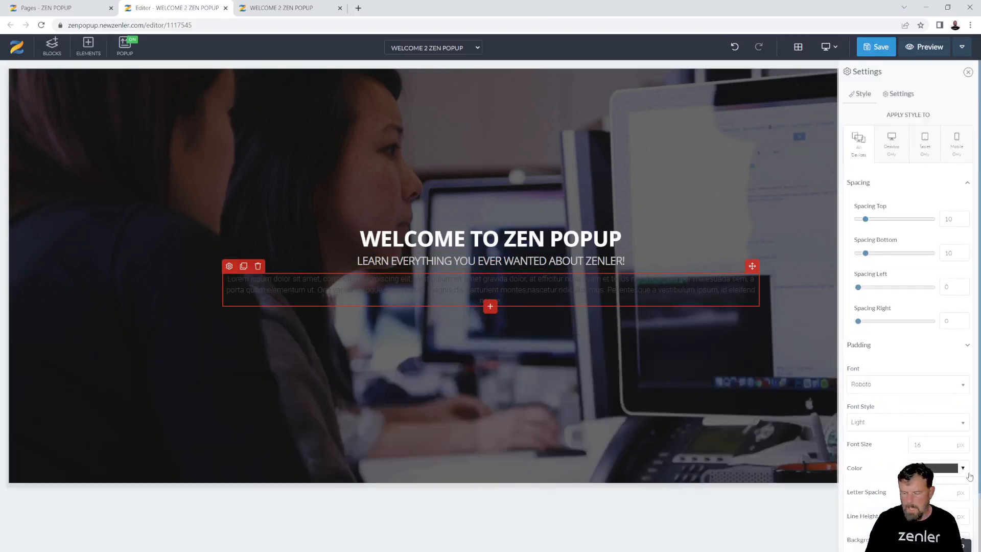
{"action": "left_click", "coordinate": [963, 469]}
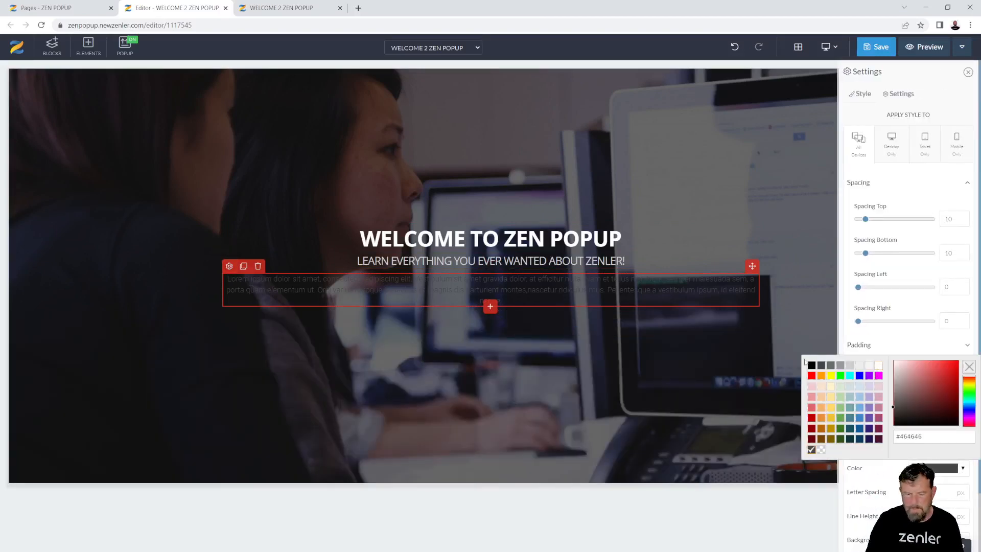
{"action": "left_click", "coordinate": [878, 365]}
{"action": "left_click", "coordinate": [501, 301]}
{"action": "left_click_drag", "start_coordinate": [503, 301], "coordinate": [227, 279]}
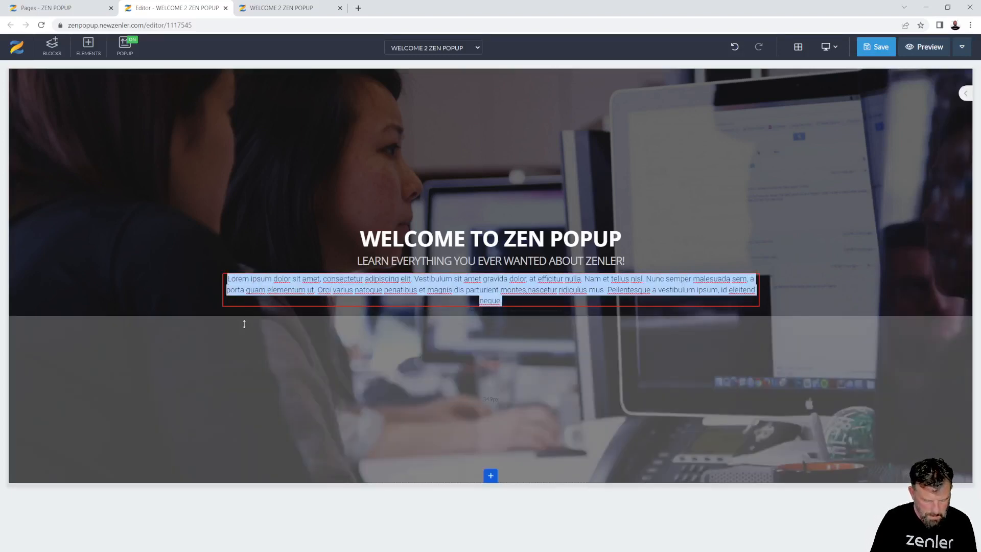
Replace the paragraph with the launch-party sign-up message ending 'a very specuial early bird offer.'
{"action": "type", "text": "Si"}
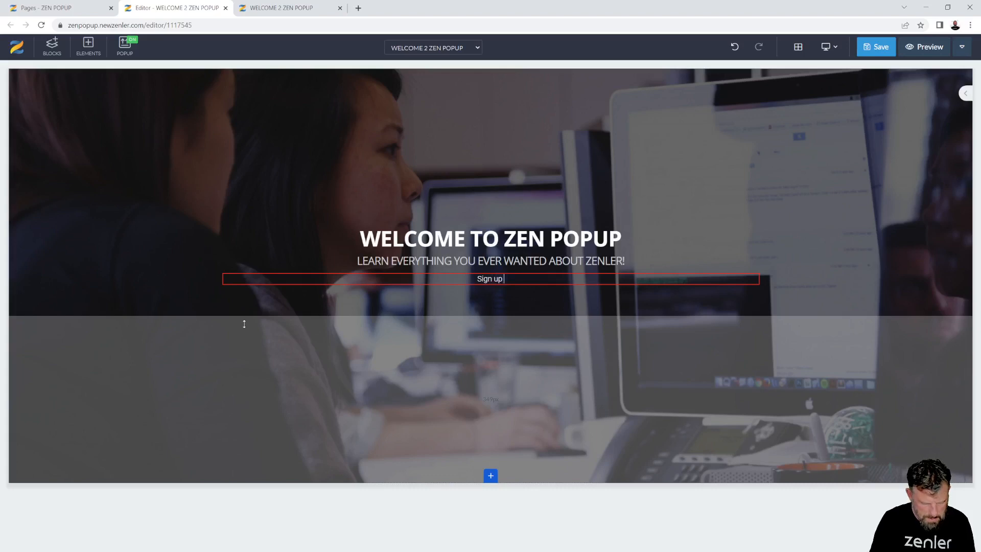
{"action": "type", "text": "gn up"}
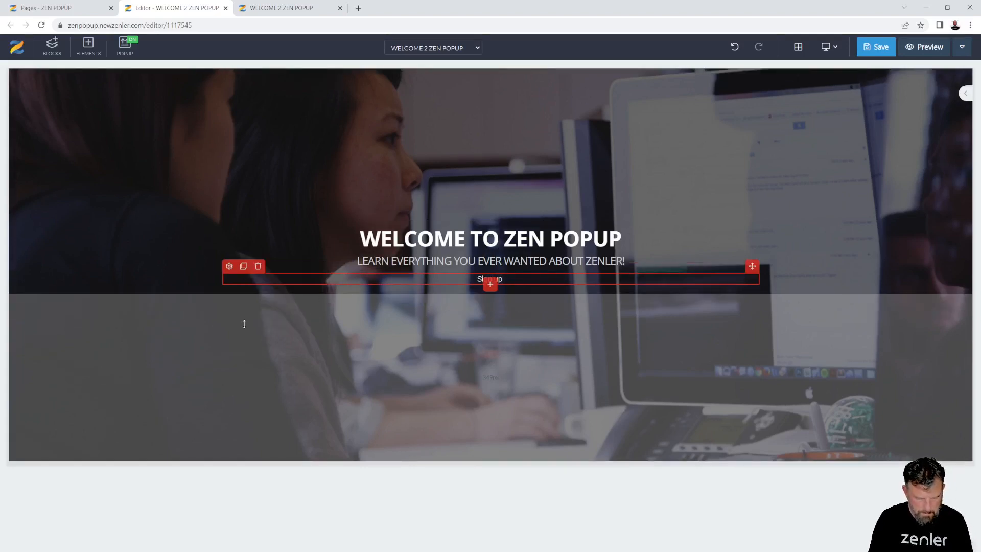
{"action": "type", "text": " for our of"}
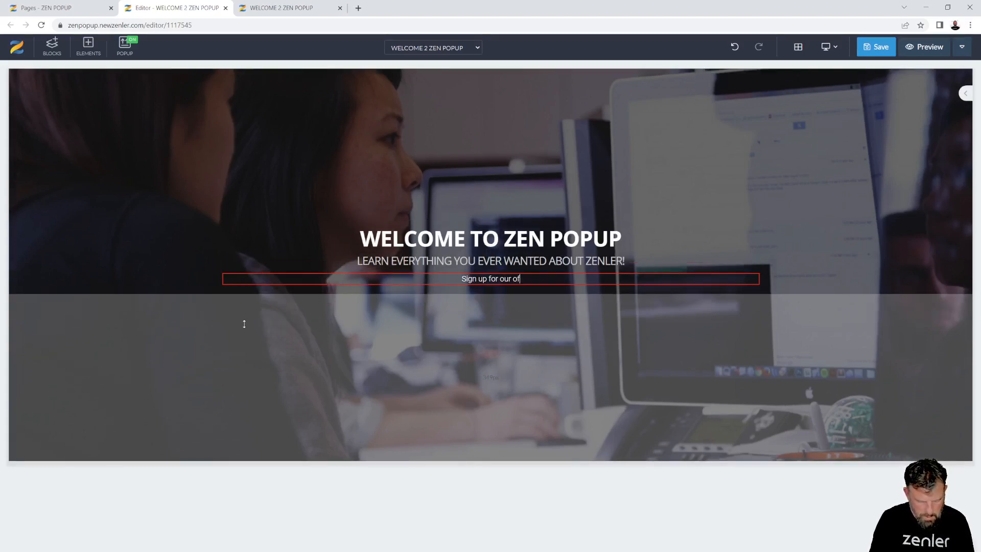
{"action": "type", "text": "ficial lau"}
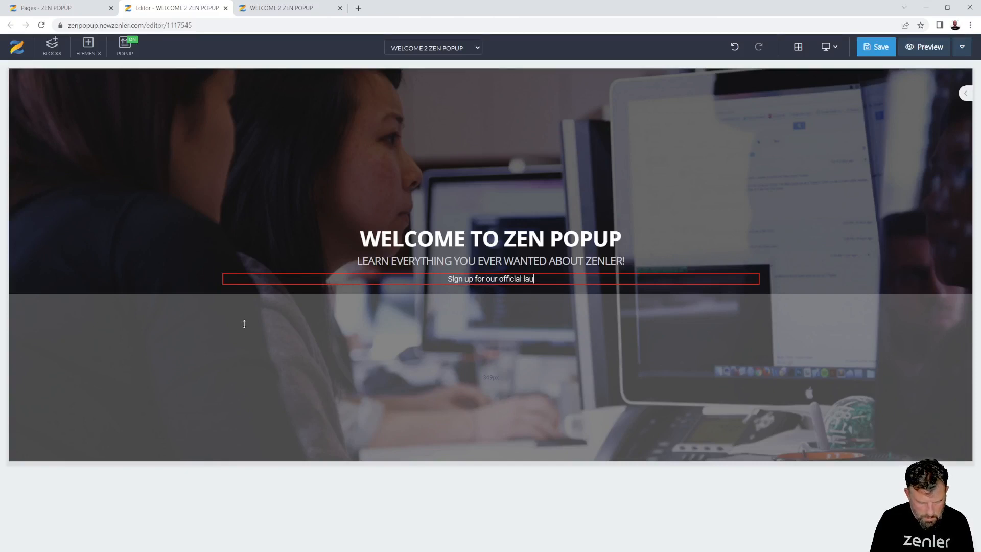
{"action": "type", "text": "nch party"}
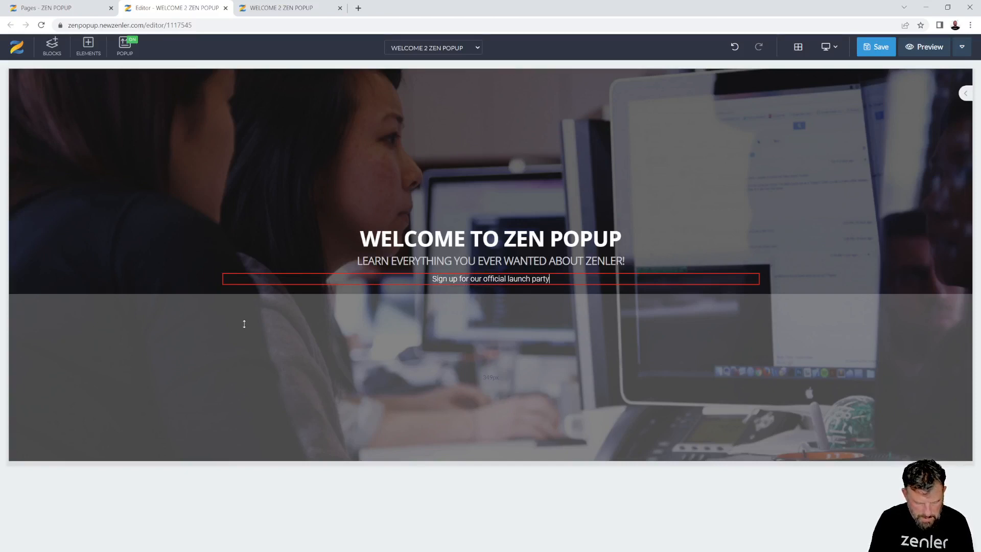
{"action": "type", "text": " you"}
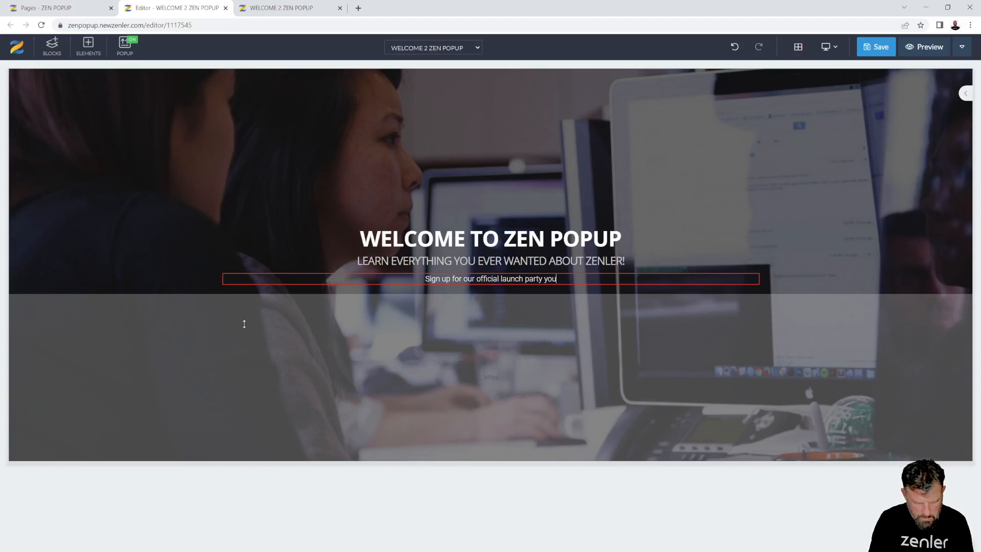
{"action": "type", "text": "r receive"}
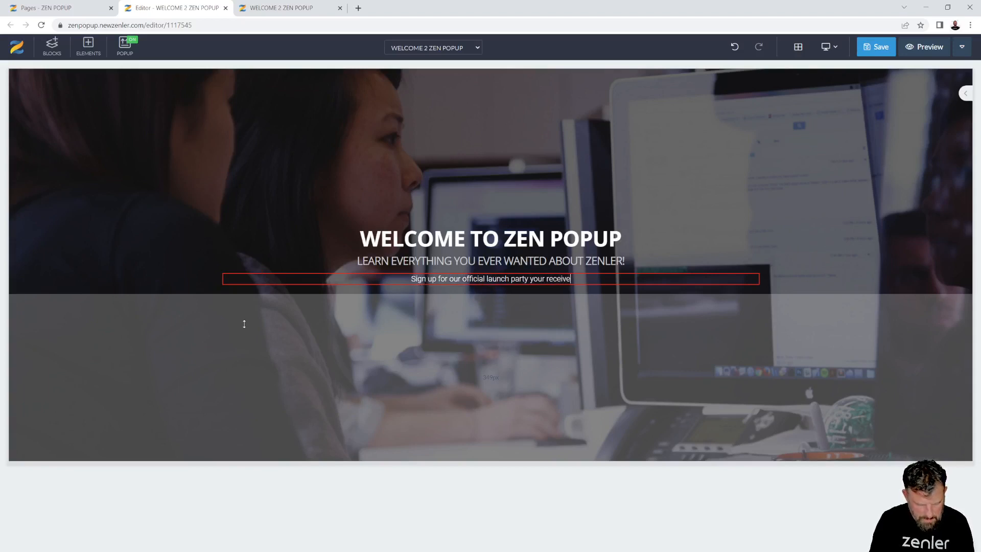
{"action": "type", "text": "s excitin"}
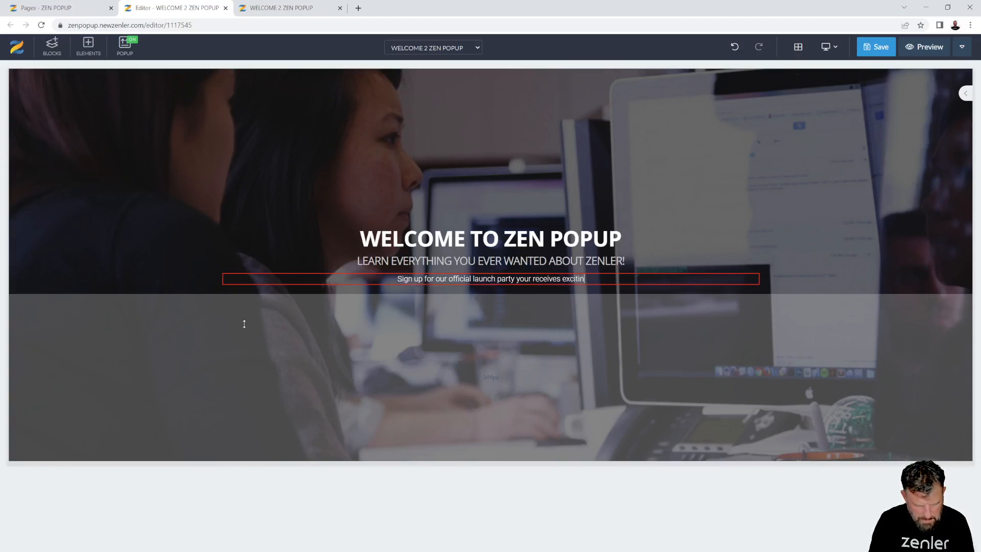
{"action": "type", "text": "g news and s"}
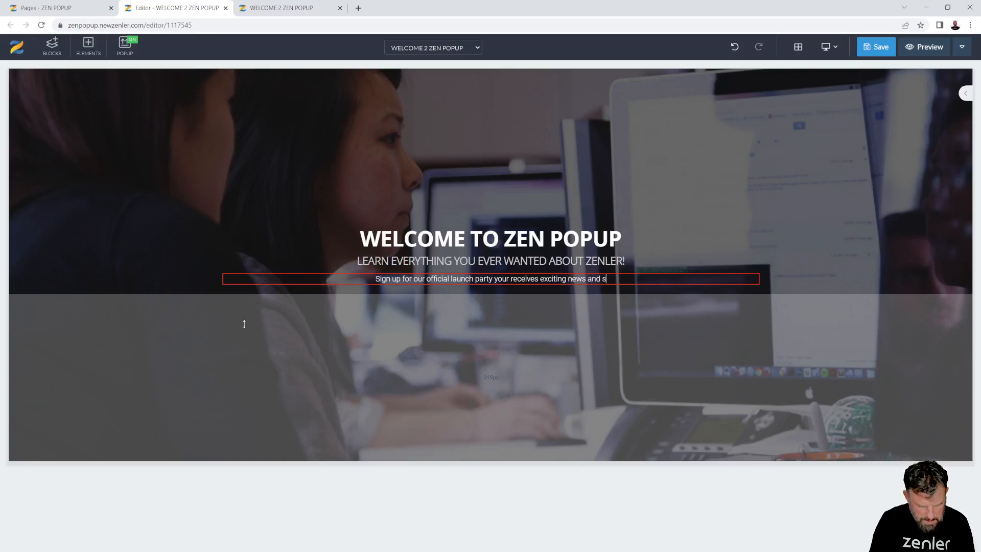
{"action": "key", "text": "BackSpace"}
{"action": "type", "text": "a "}
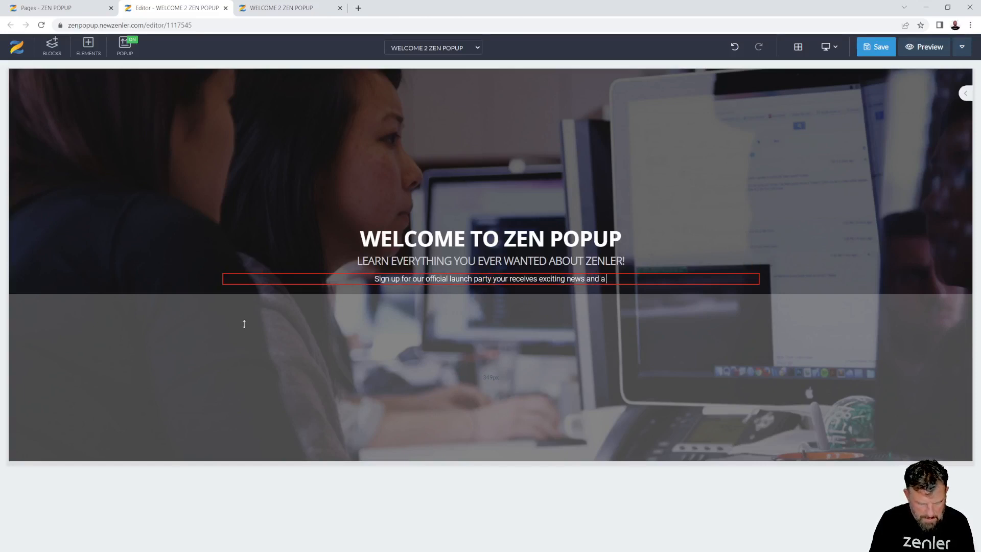
{"action": "type", "text": "very s"}
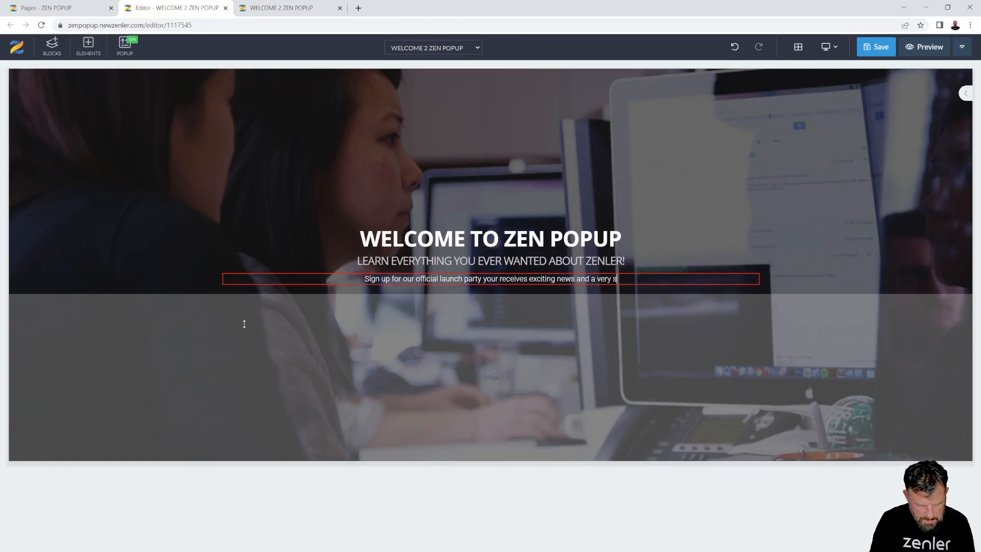
{"action": "type", "text": "pecuial ear"}
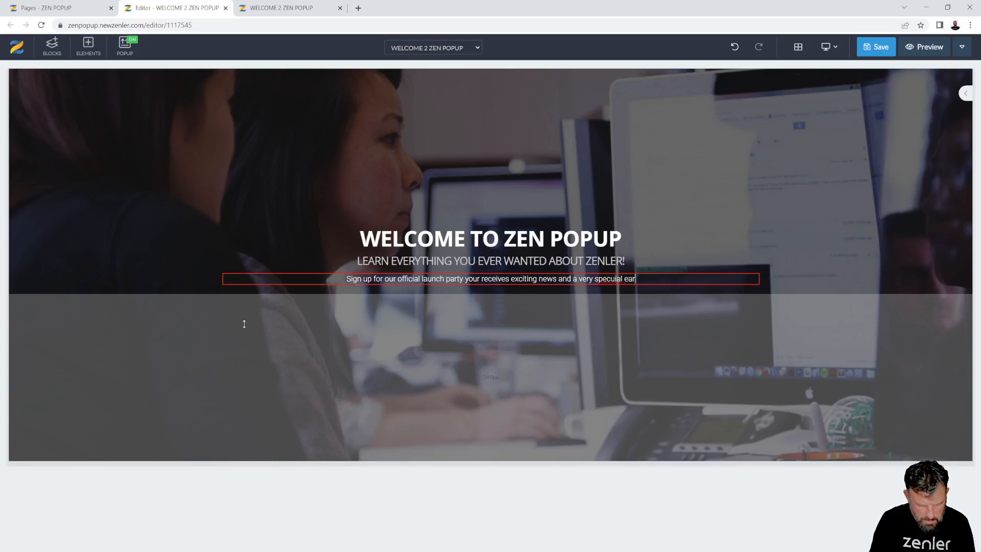
{"action": "type", "text": "ly bird "}
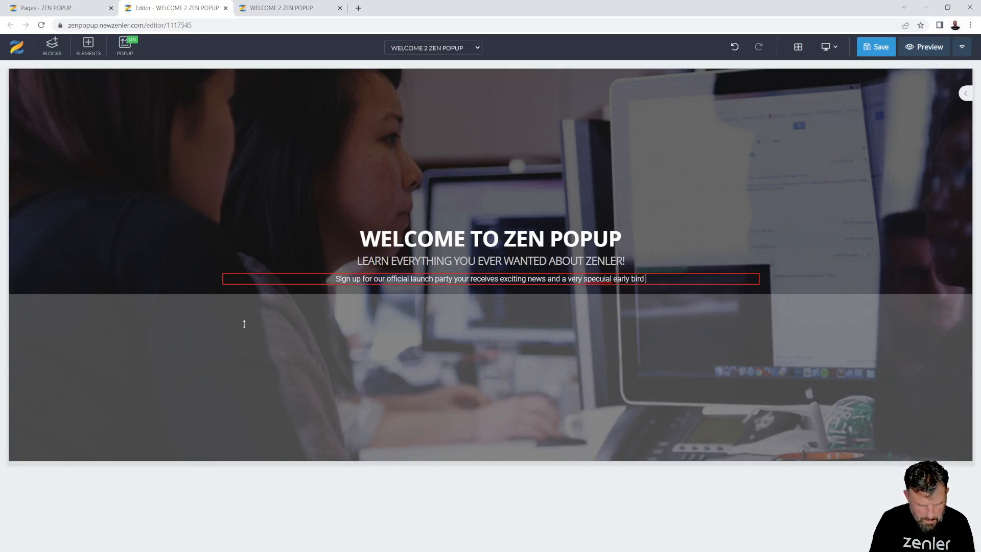
{"action": "type", "text": "offer"}
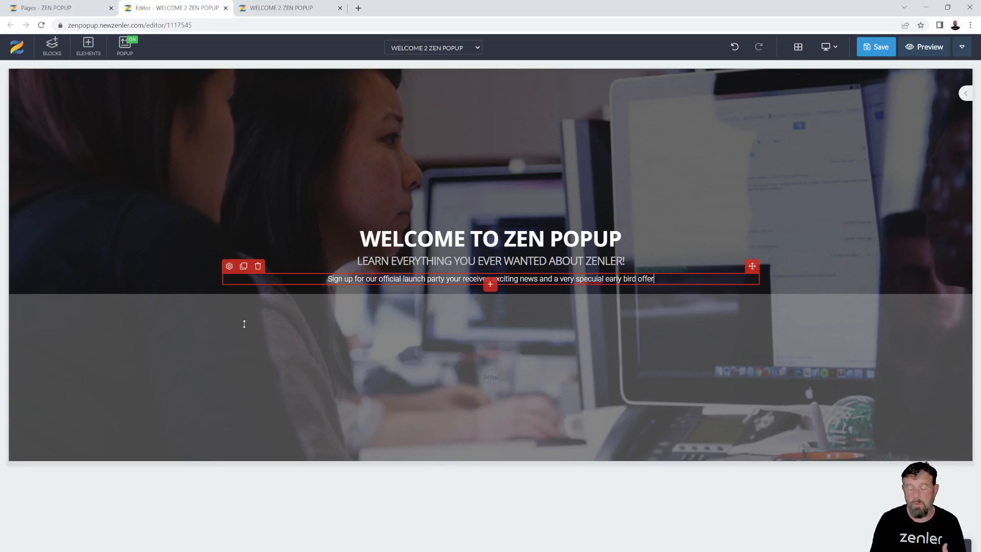
{"action": "type", "text": "."}
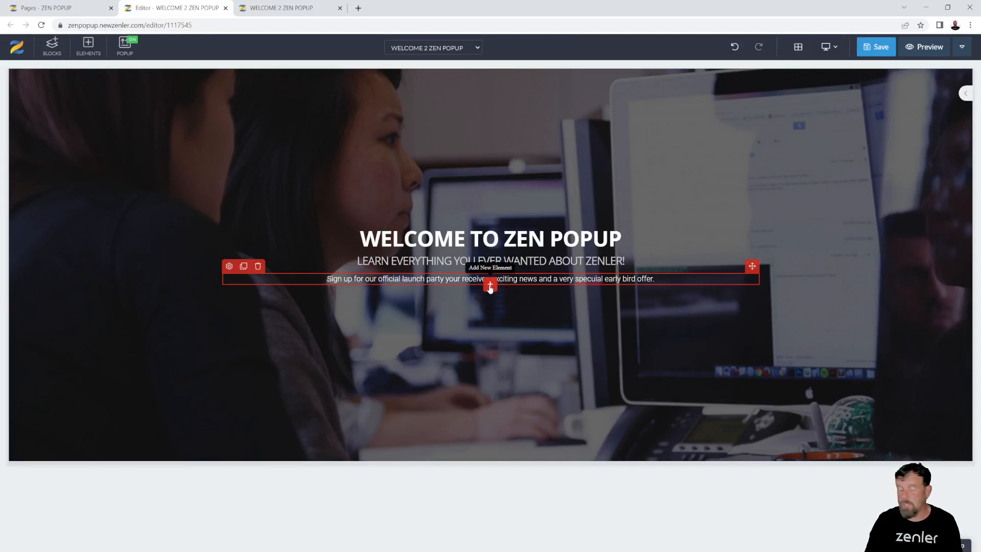
Add a 33/33/33 three-column row and widen its middle column by narrowing the outer ones
{"action": "left_click", "coordinate": [491, 286]}
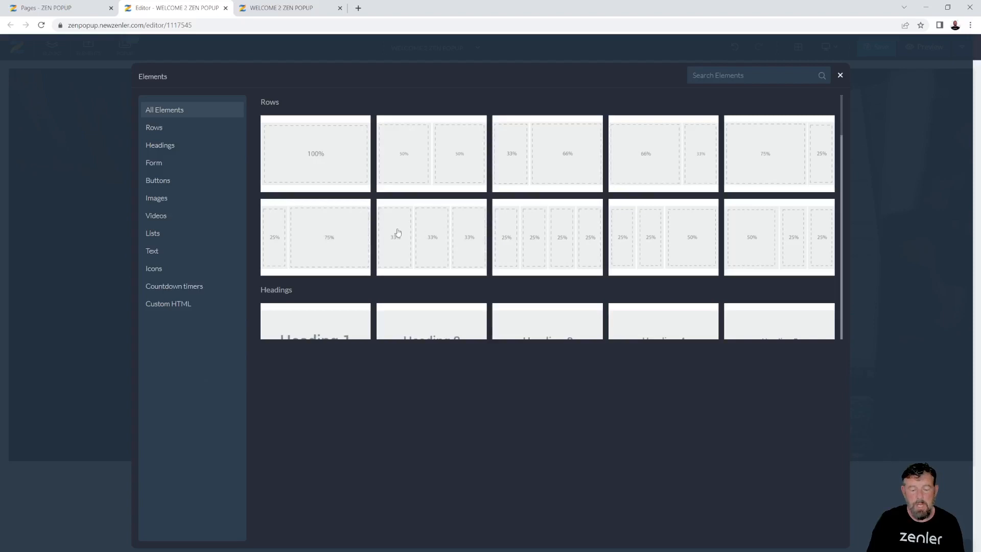
{"action": "left_click", "coordinate": [841, 76]}
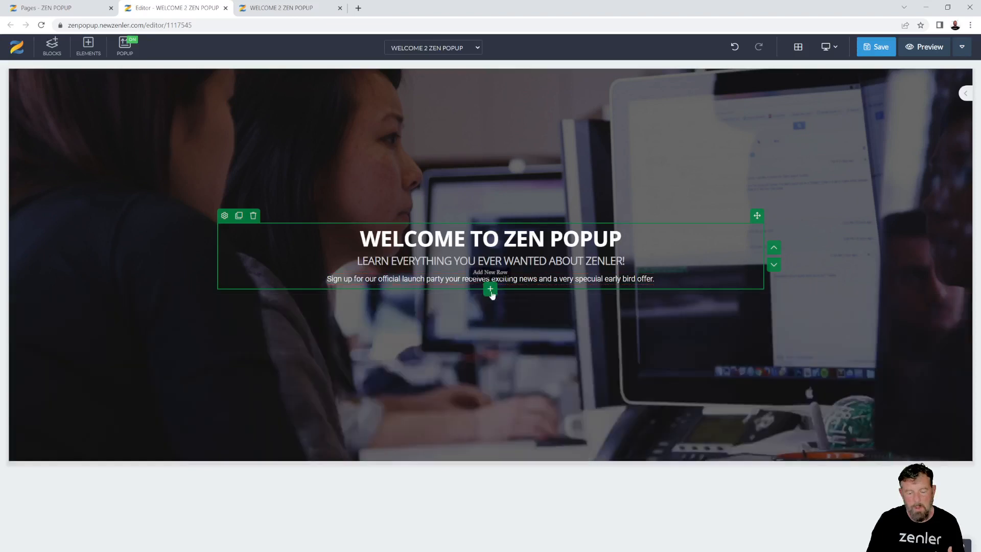
{"action": "left_click", "coordinate": [490, 290]}
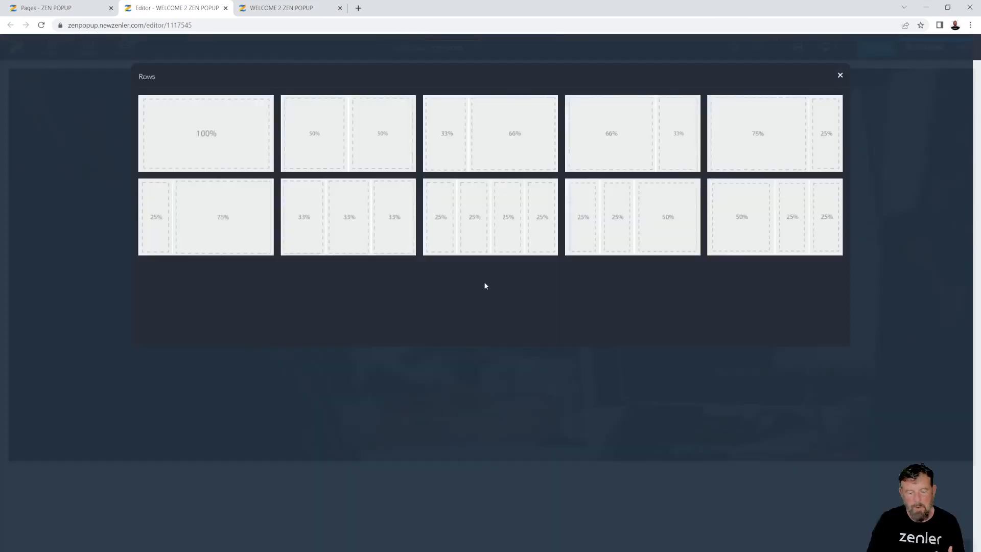
{"action": "left_click", "coordinate": [357, 216]}
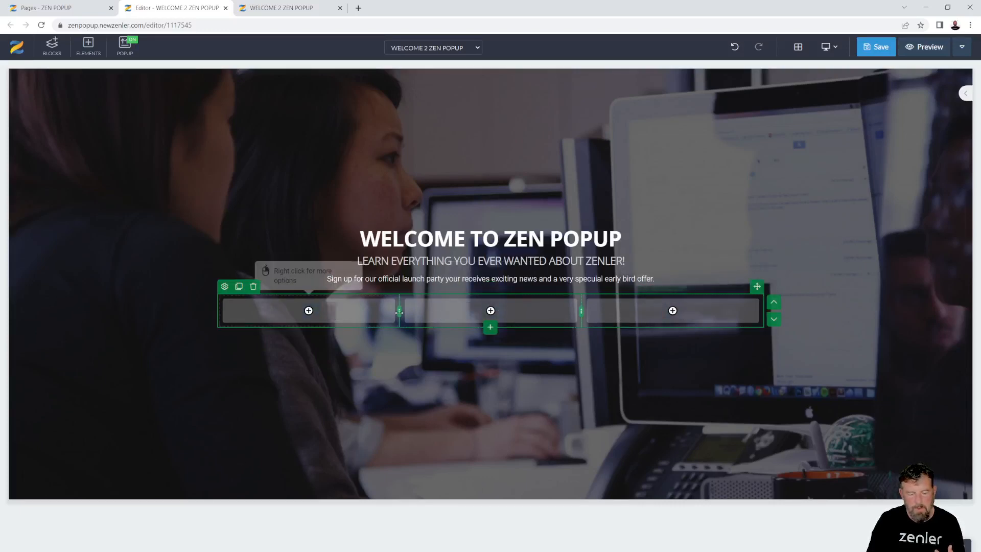
{"action": "left_click_drag", "start_coordinate": [399, 310], "coordinate": [308, 311]}
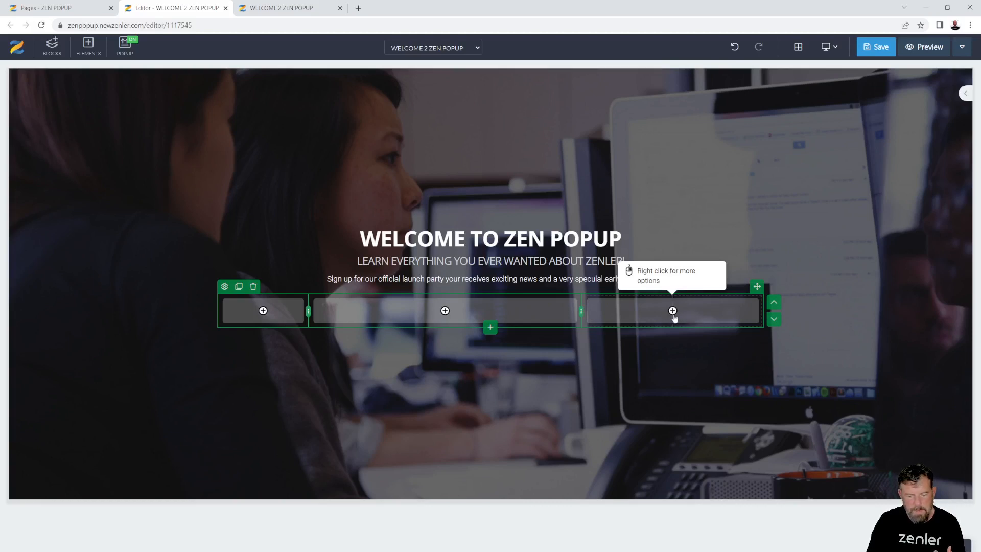
{"action": "left_click_drag", "start_coordinate": [674, 321], "coordinate": [672, 321]}
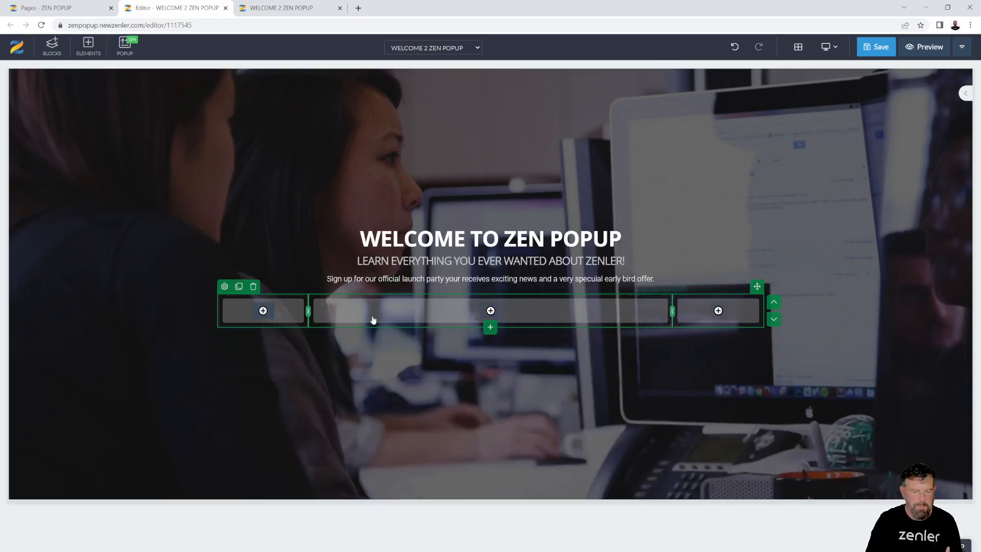
Insert a signup form with name, email and Submit into the middle column
{"action": "left_click", "coordinate": [486, 312]}
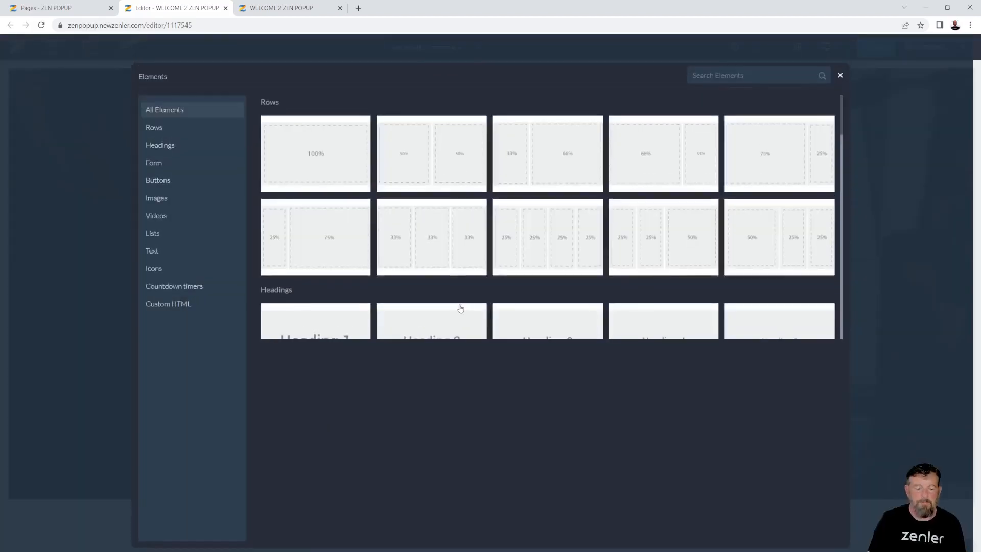
{"action": "left_click", "coordinate": [175, 166]}
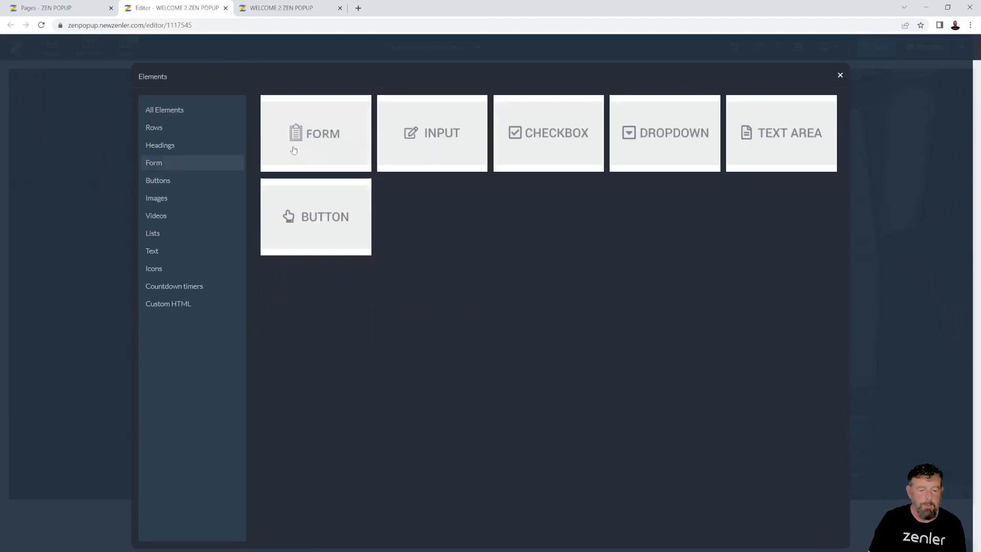
{"action": "left_click", "coordinate": [325, 136]}
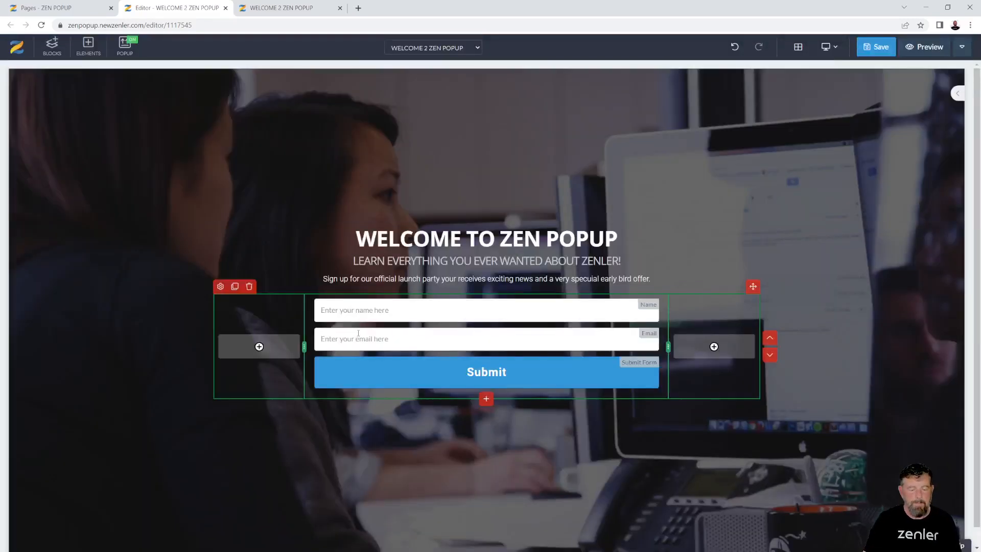
Bring up the Submit button's Design style options
{"action": "left_click", "coordinate": [359, 378]}
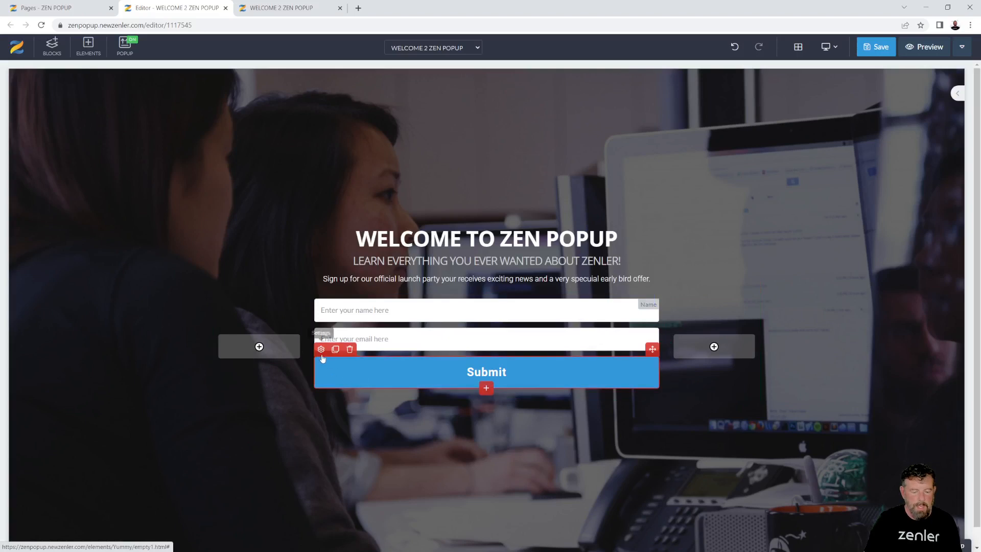
{"action": "left_click", "coordinate": [327, 352]}
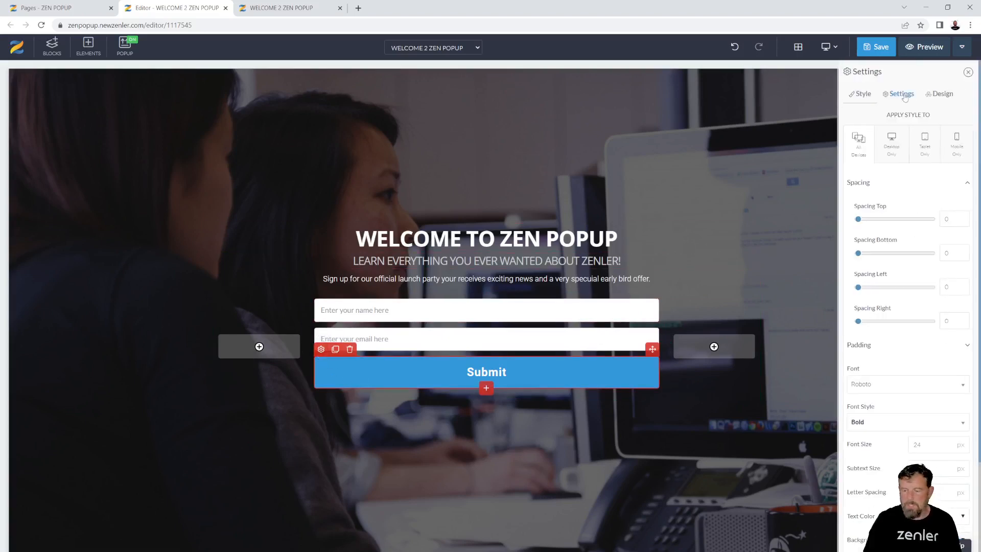
{"action": "left_click", "coordinate": [943, 95]}
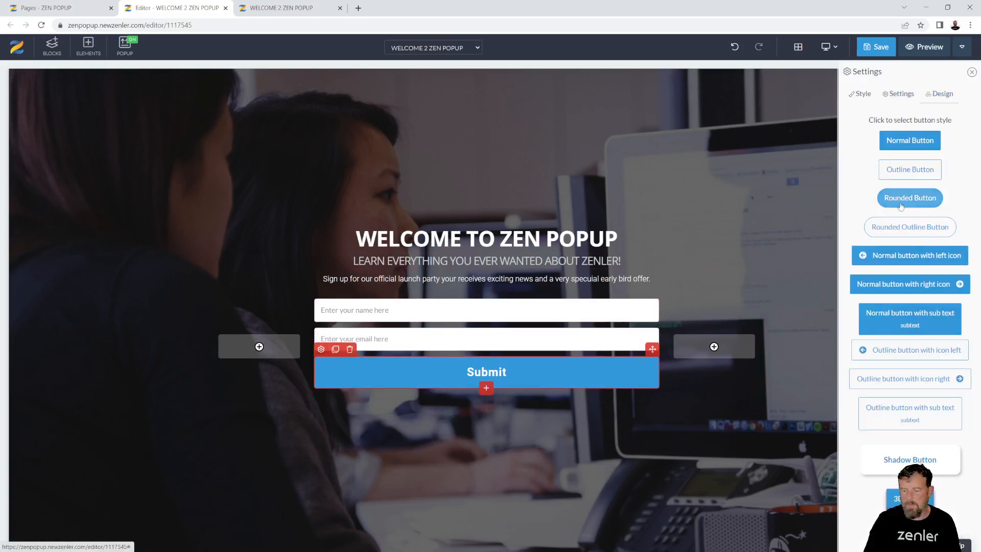
Give the button an outline style with white text, white 3px border and corner radius 8
{"action": "left_click", "coordinate": [902, 174]}
{"action": "left_click", "coordinate": [972, 72]}
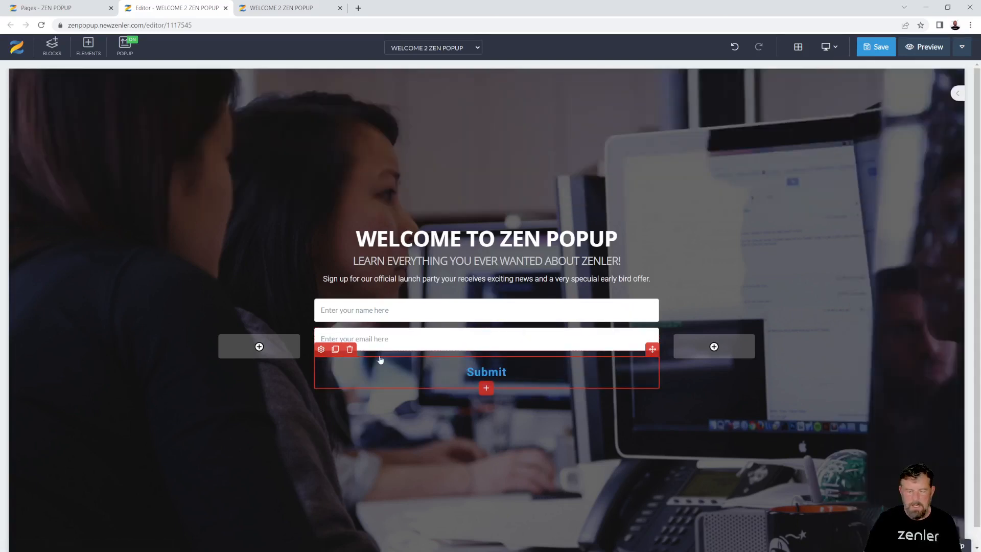
{"action": "left_click", "coordinate": [321, 349]}
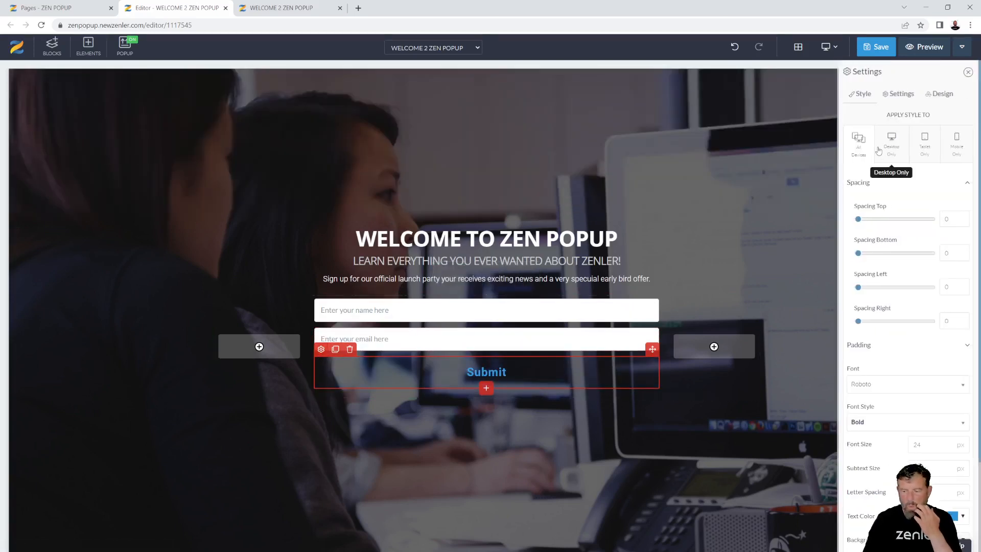
{"action": "scroll", "coordinate": [898, 357], "scroll_direction": "down", "scroll_amount": 3}
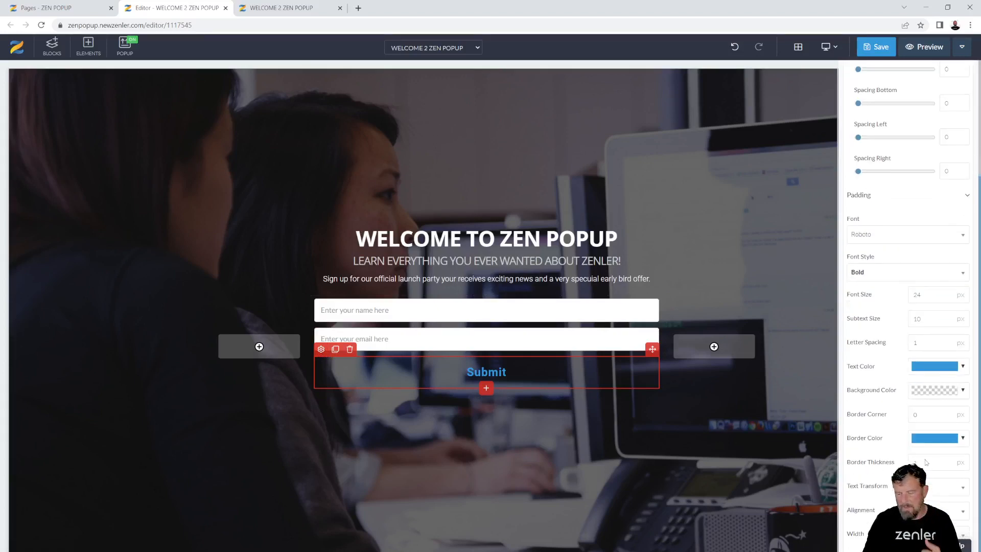
{"action": "left_click", "coordinate": [963, 368]}
{"action": "left_click", "coordinate": [879, 387]}
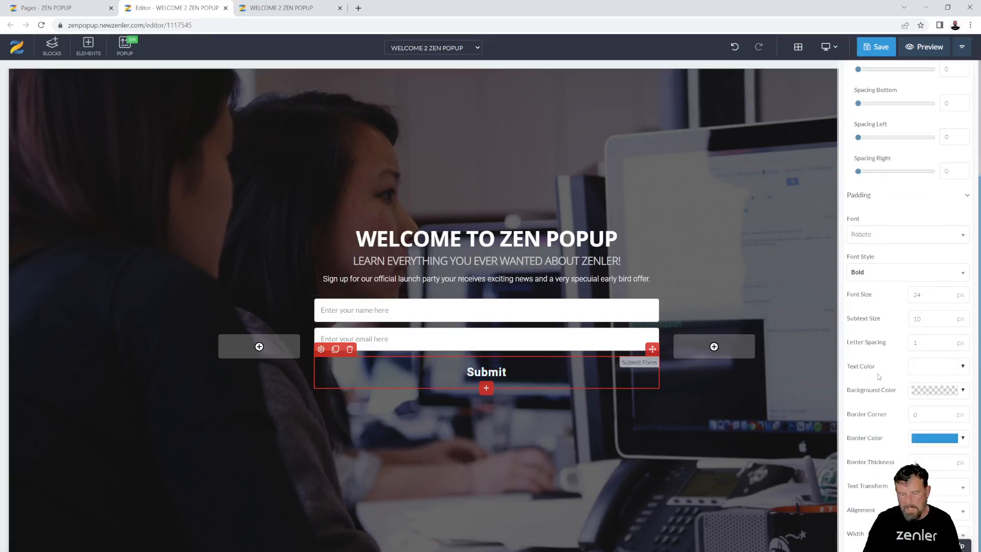
{"action": "left_click", "coordinate": [964, 439]}
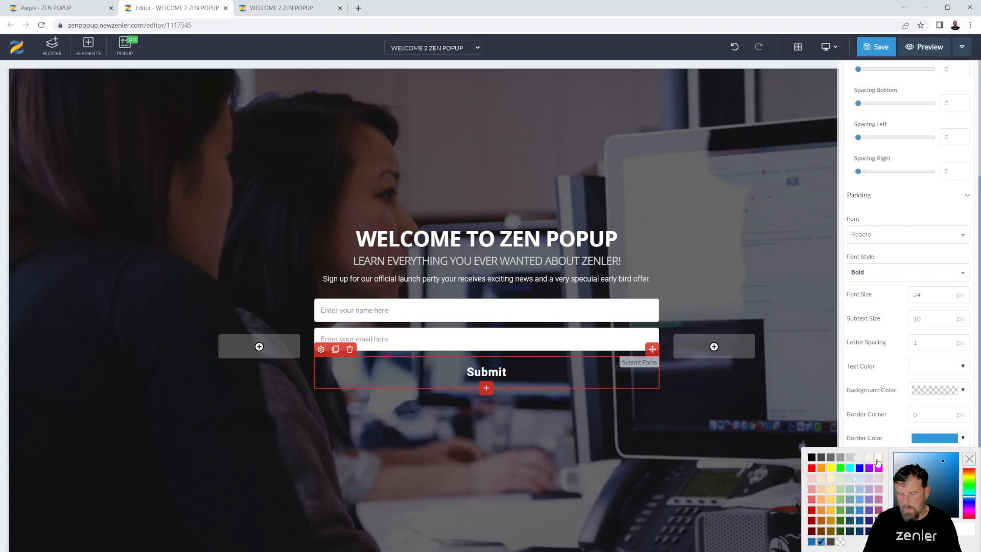
{"action": "left_click", "coordinate": [880, 457]}
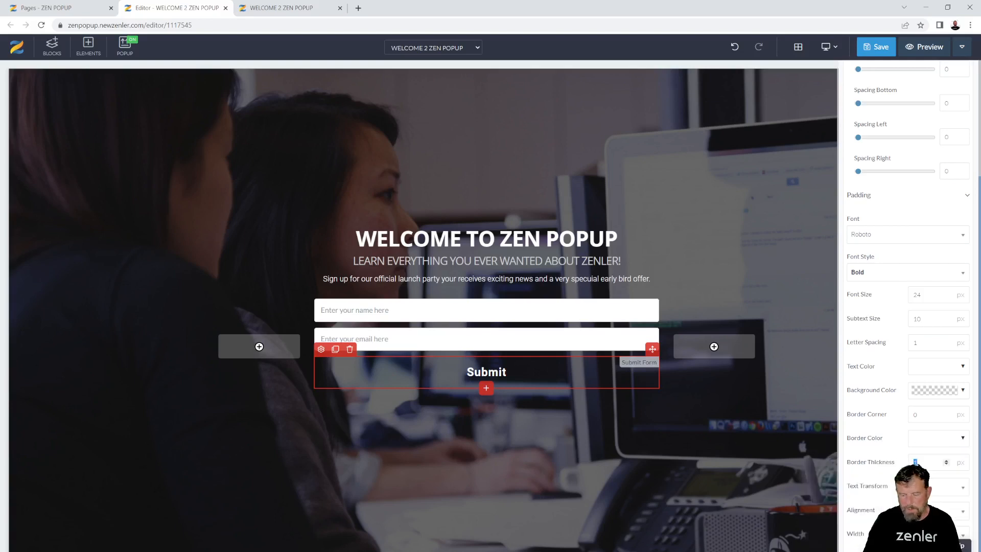
{"action": "type", "text": "3"}
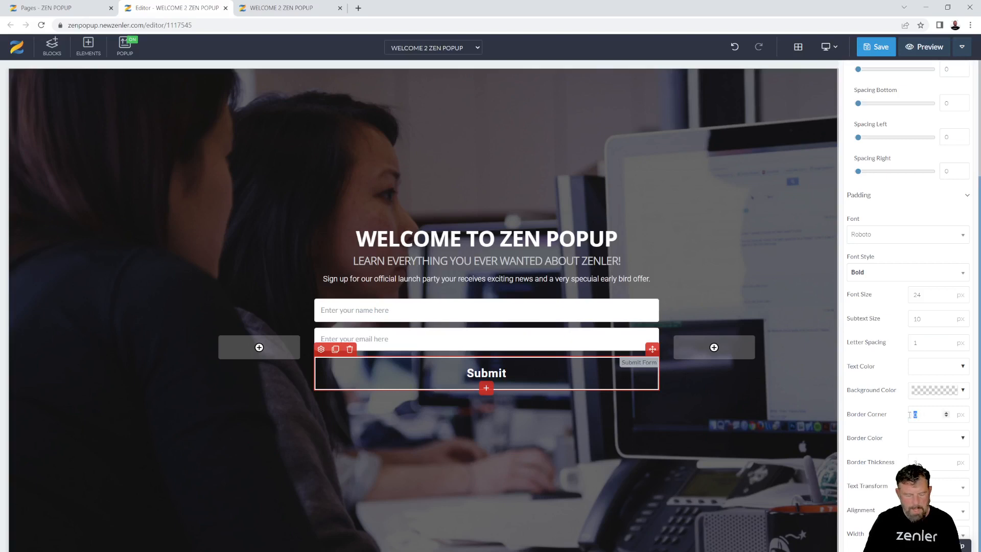
{"action": "type", "text": "8"}
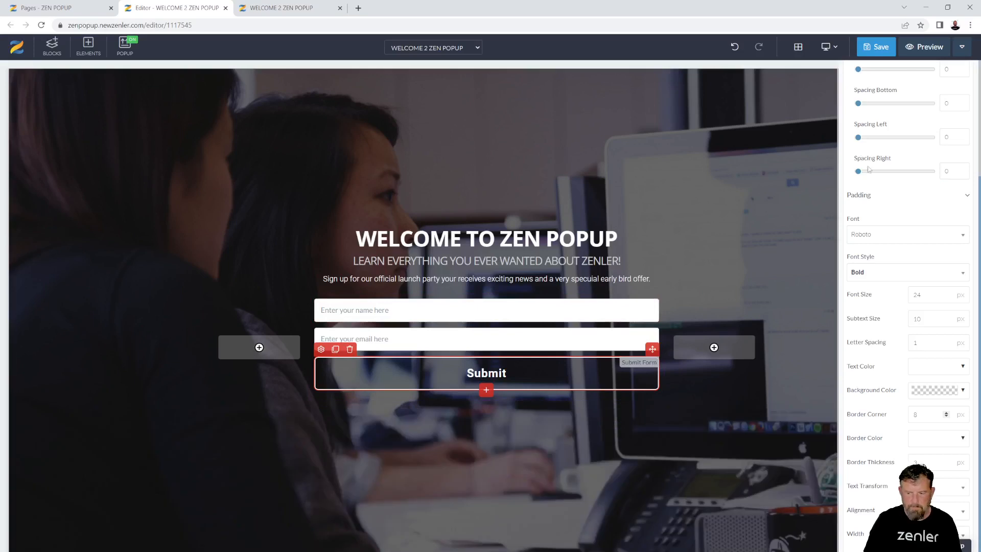
Change the button label to 'SIGN UP TODAY!'
{"action": "scroll", "coordinate": [900, 192], "scroll_direction": "up", "scroll_amount": 10}
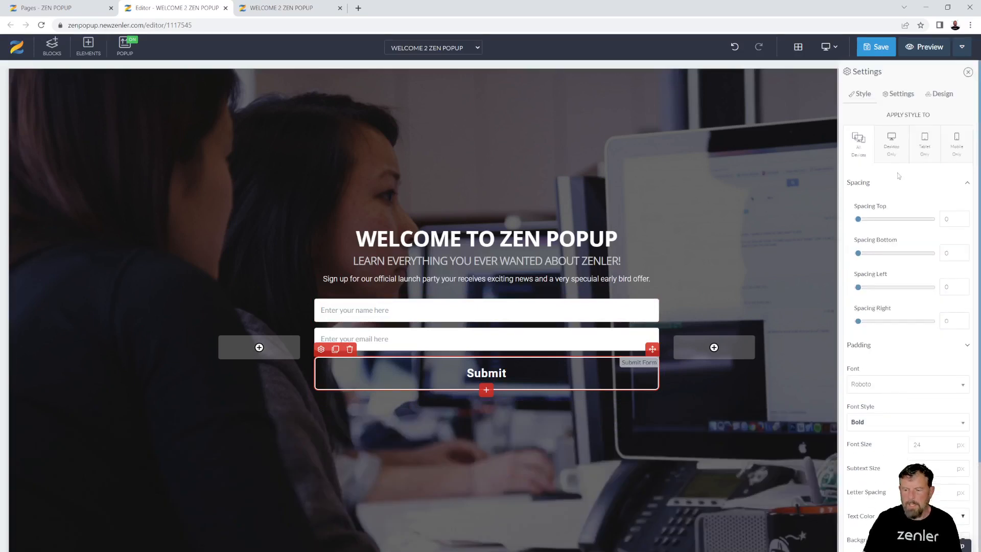
{"action": "left_click", "coordinate": [899, 93]}
{"action": "left_click_drag", "start_coordinate": [939, 121], "coordinate": [908, 124]}
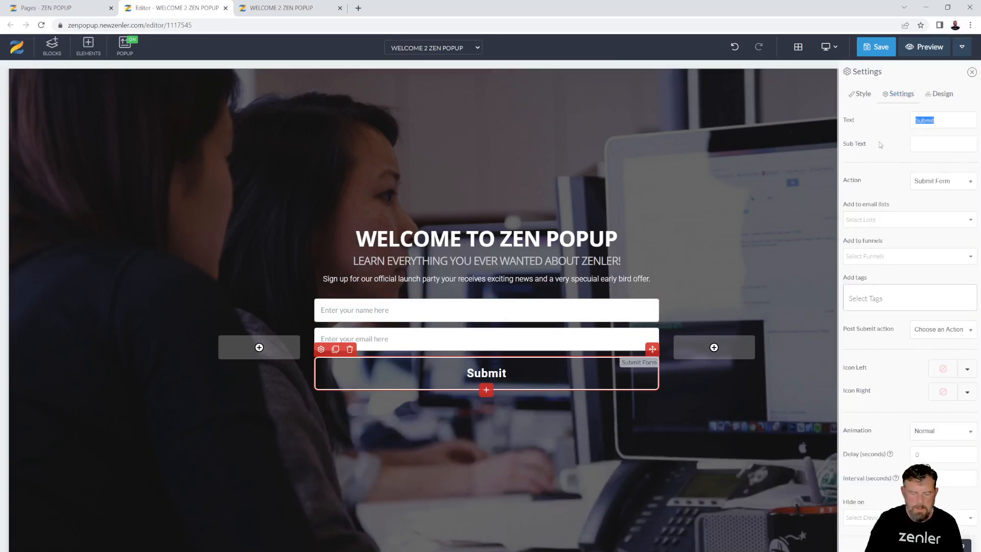
{"action": "type", "text": "SIGN U"}
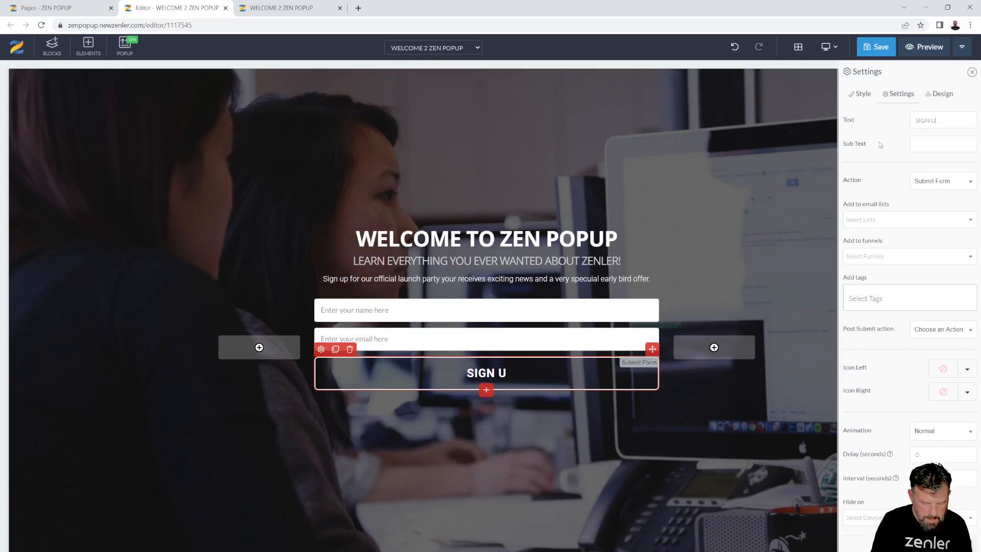
{"action": "type", "text": "P TODAY!"}
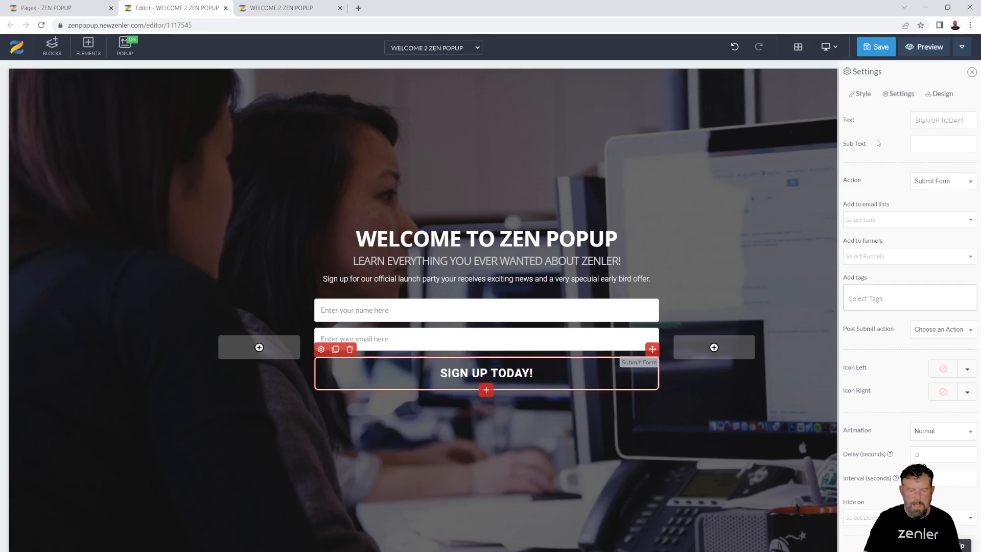
Set the button font size to 20 and top and bottom padding to 10
{"action": "left_click", "coordinate": [865, 98]}
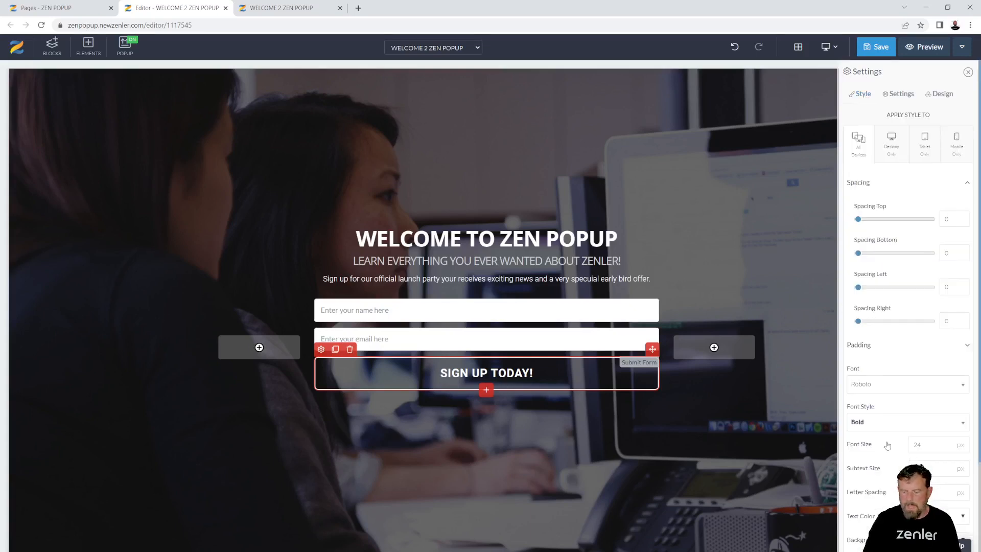
{"action": "left_click_drag", "start_coordinate": [924, 445], "coordinate": [908, 448]}
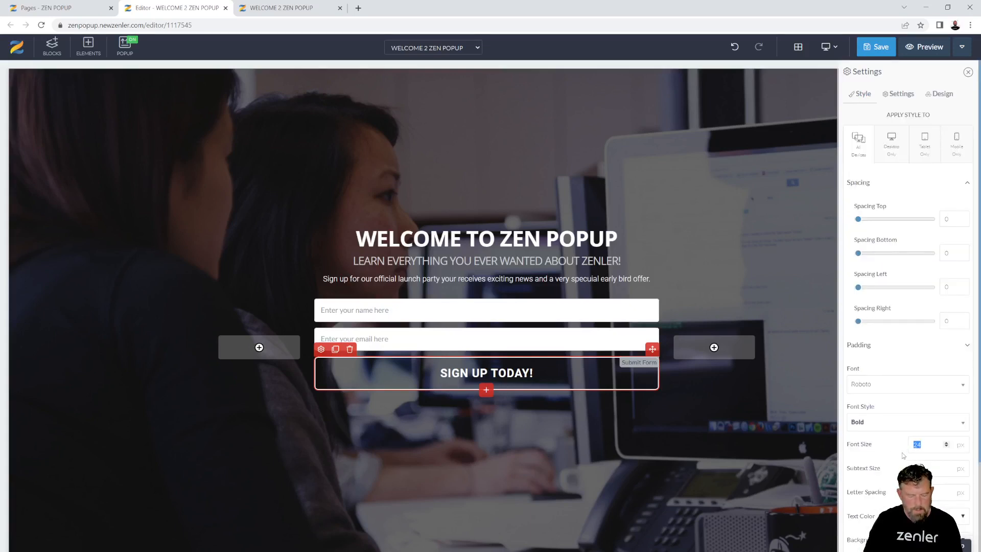
{"action": "type", "text": "20"}
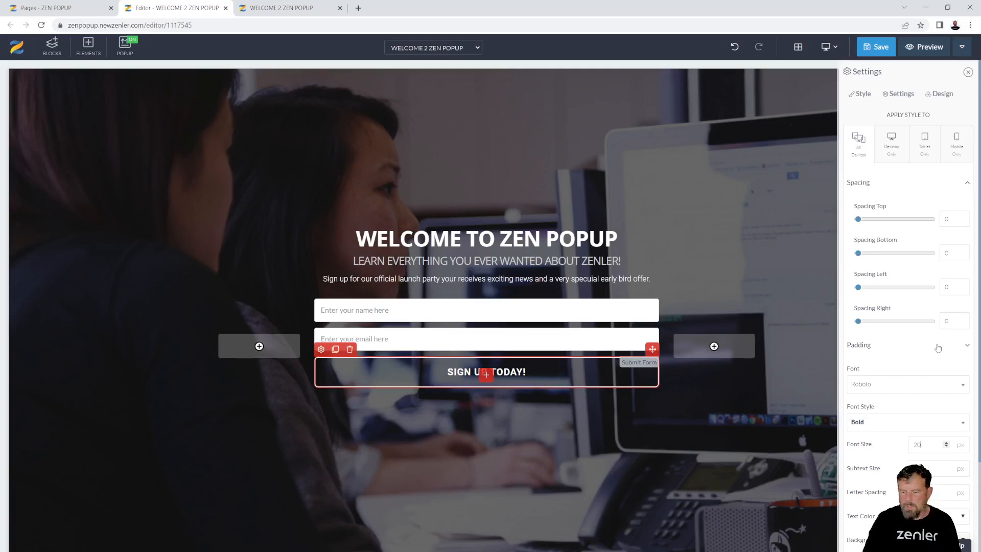
{"action": "left_click", "coordinate": [967, 345]}
{"action": "double_click", "coordinate": [942, 381]}
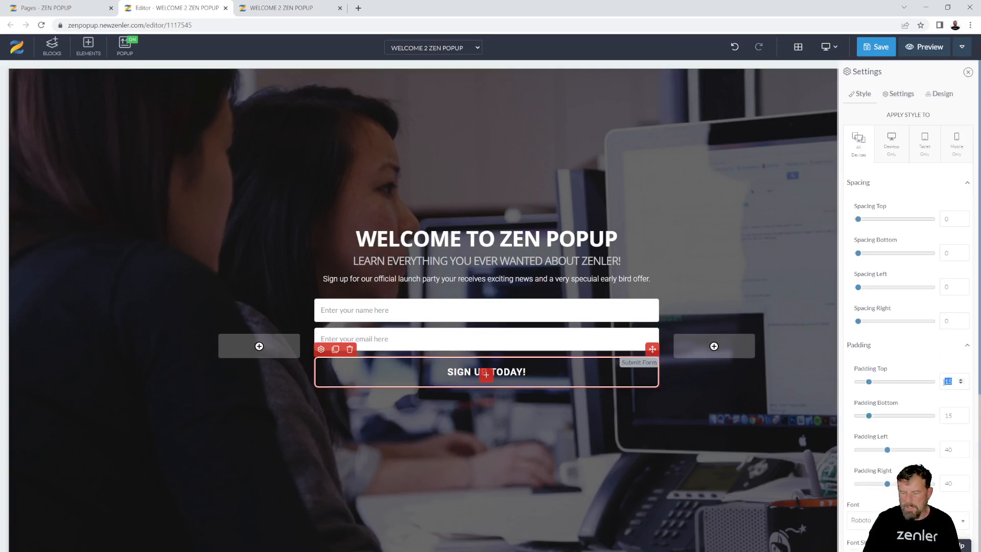
{"action": "type", "text": "10"}
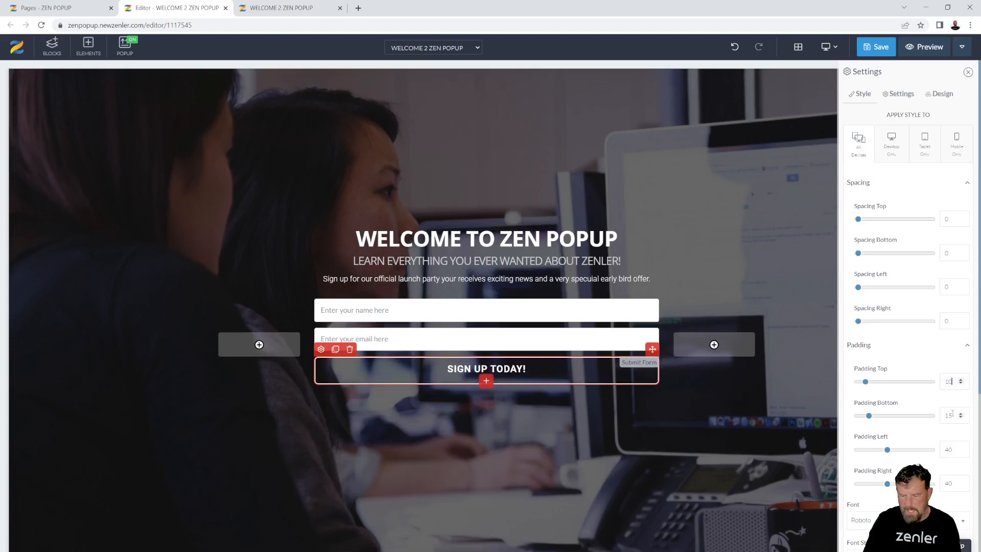
{"action": "double_click", "coordinate": [943, 416]}
{"action": "type", "text": "10"}
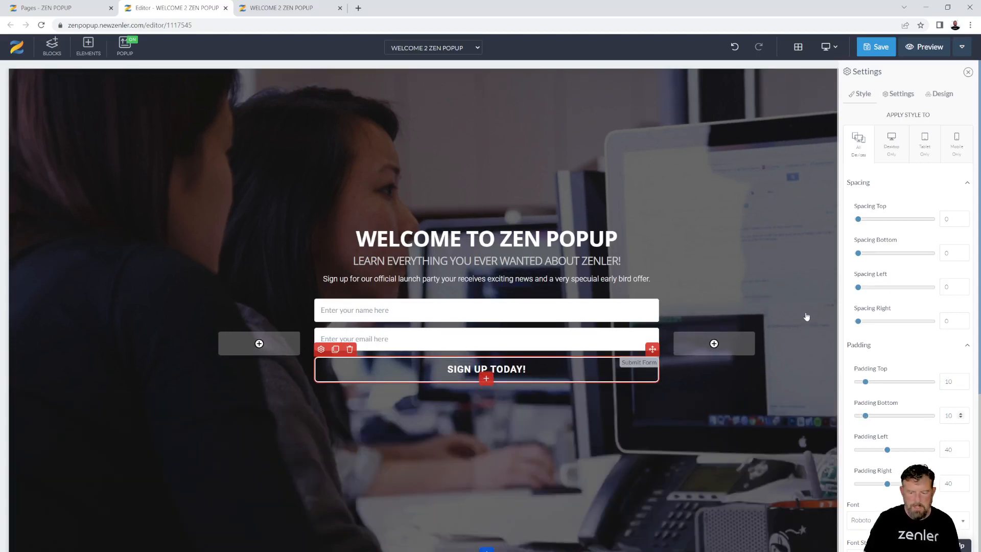
{"action": "left_click", "coordinate": [804, 314]}
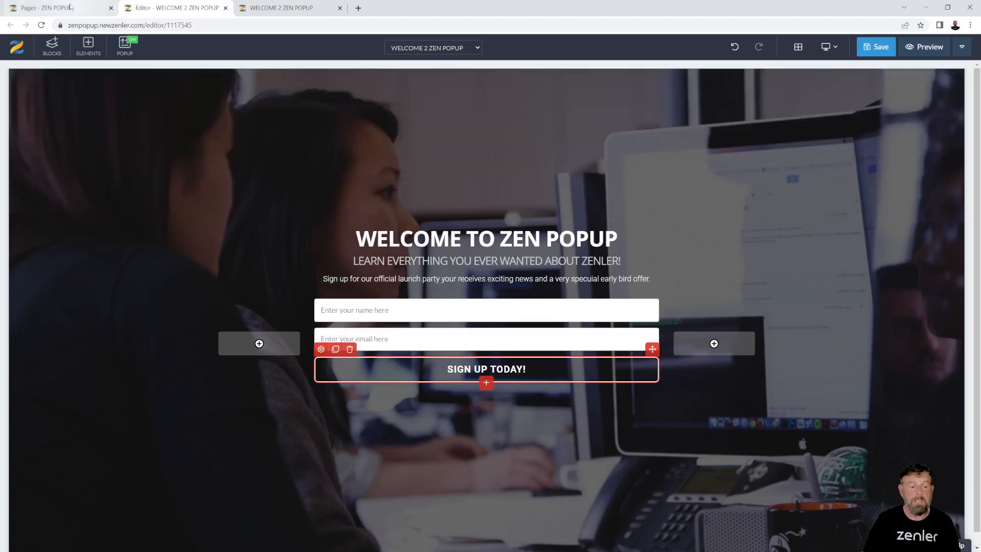
{"action": "left_click", "coordinate": [46, 8]}
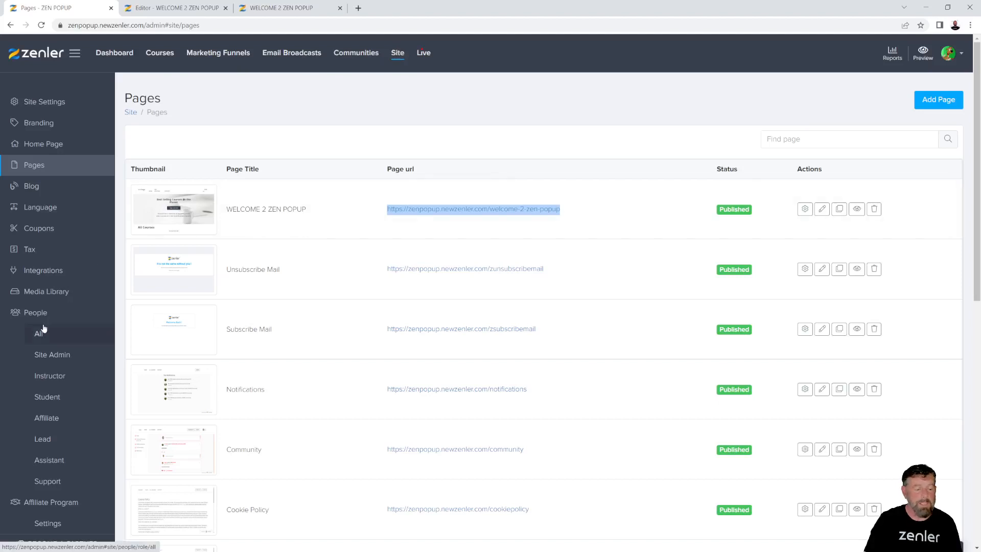
{"action": "left_click", "coordinate": [82, 335]}
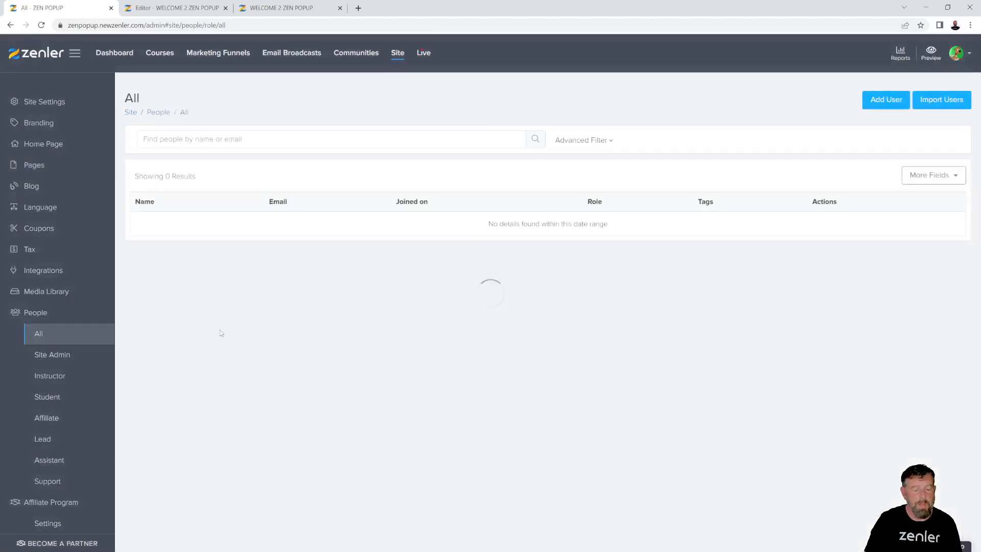
{"action": "left_click", "coordinate": [43, 439]}
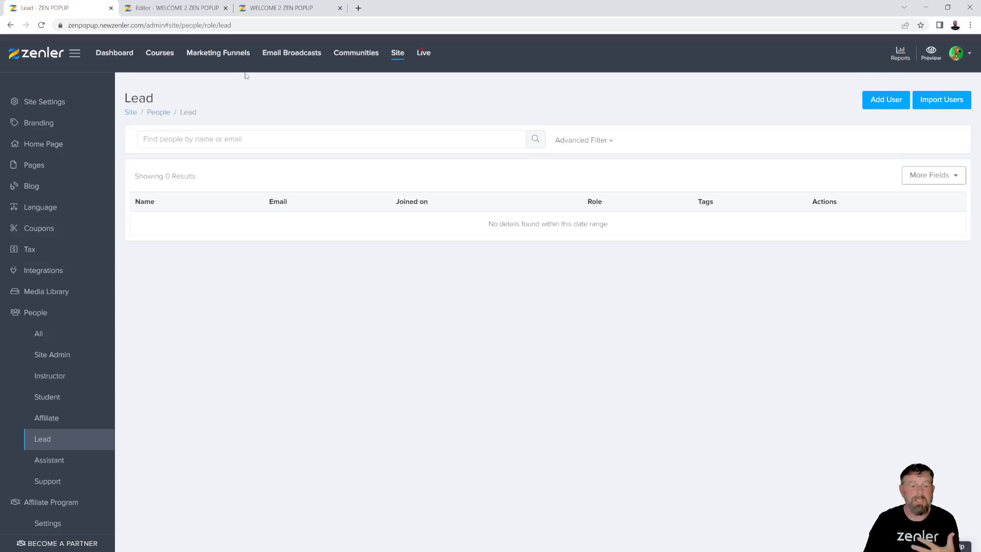
{"action": "left_click", "coordinate": [280, 10]}
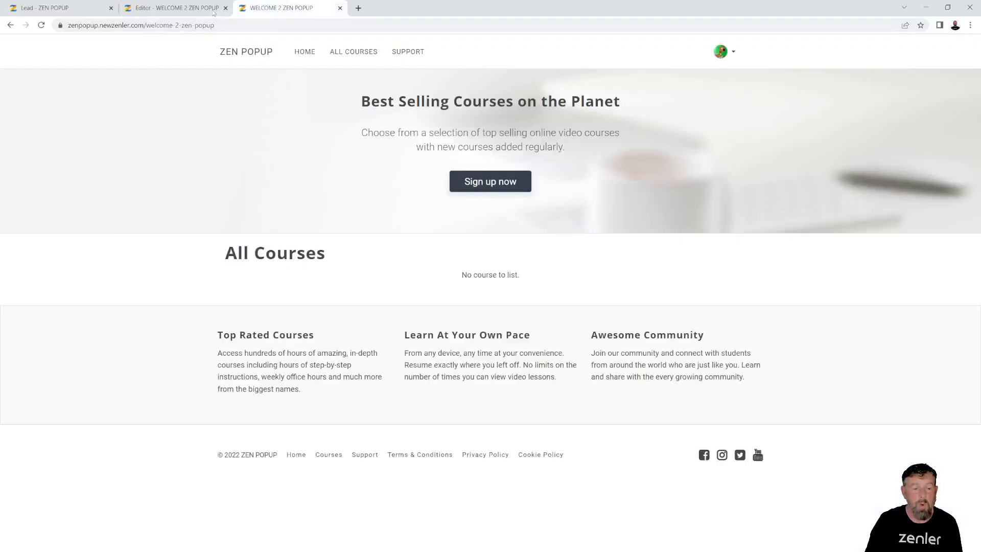
{"action": "left_click", "coordinate": [214, 12]}
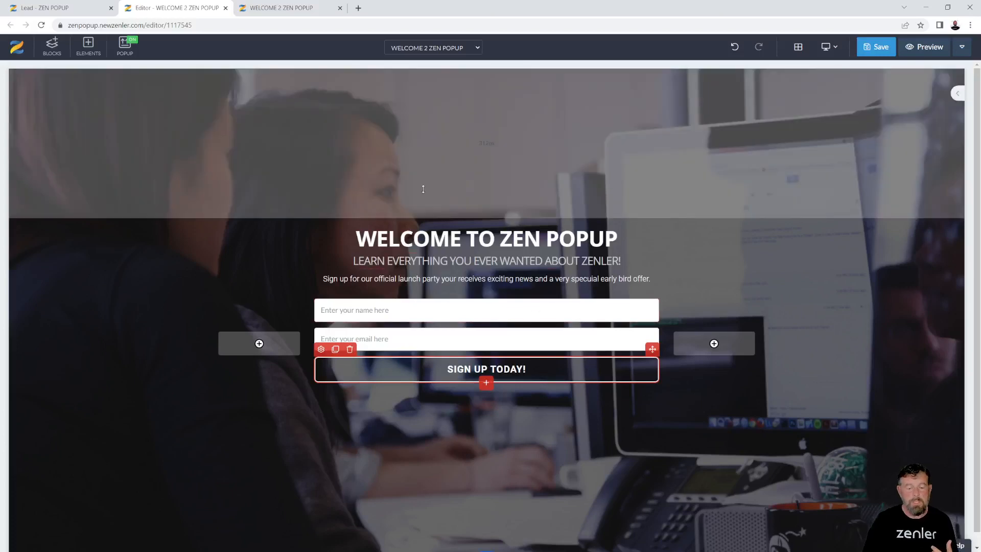
Shrink the hero section's top padding, enlarge its bottom padding, and open its settings
{"action": "left_click_drag", "start_coordinate": [409, 204], "coordinate": [407, 126]}
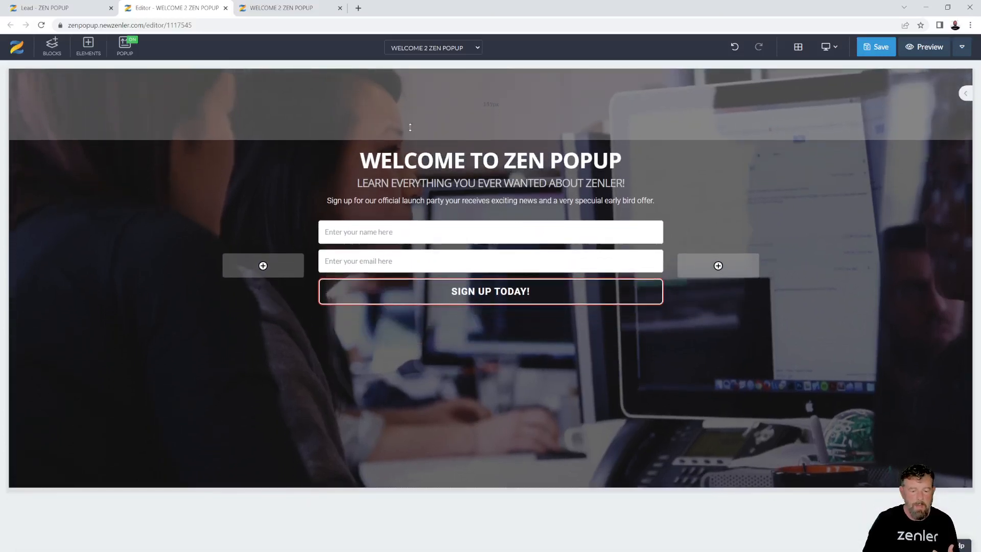
{"action": "left_click_drag", "start_coordinate": [286, 458], "coordinate": [286, 503]}
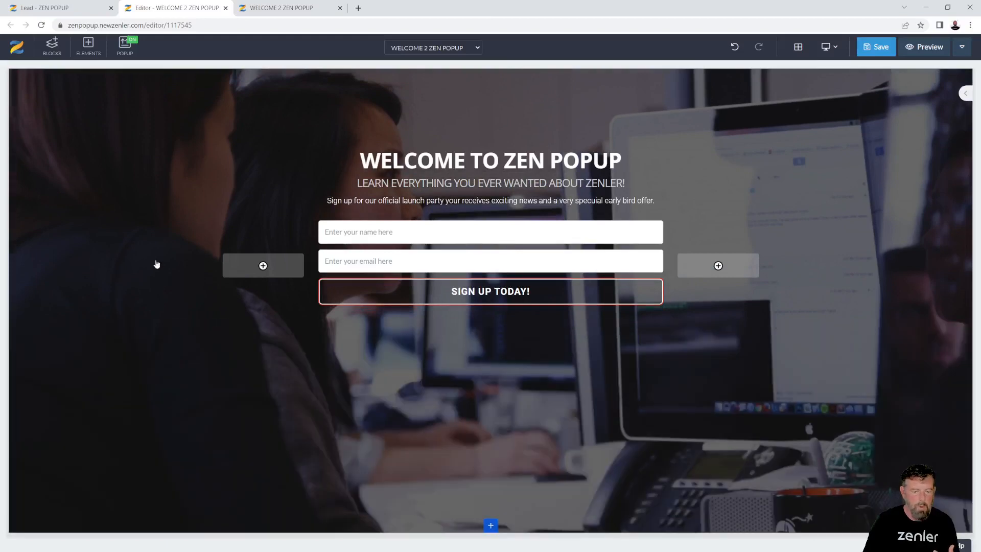
{"action": "left_click", "coordinate": [154, 261]}
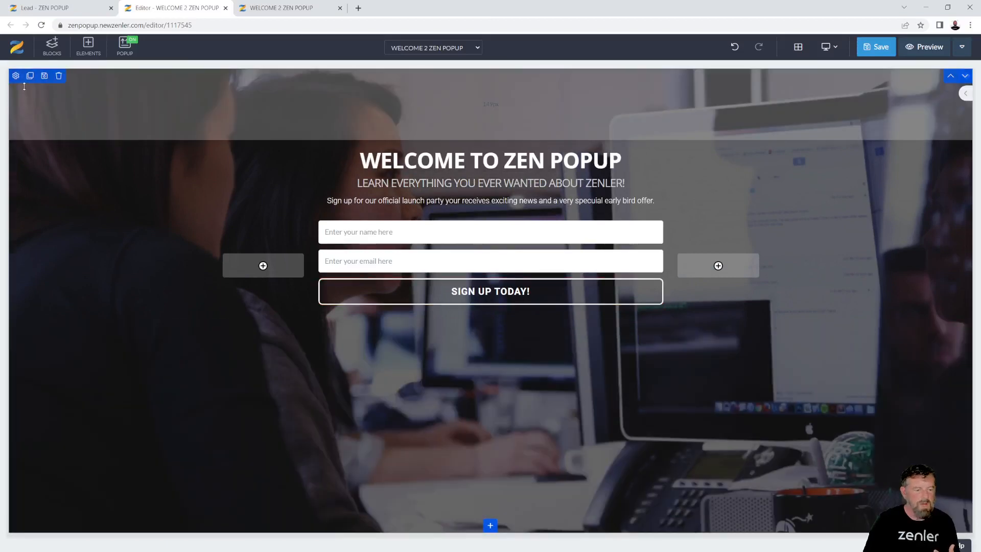
{"action": "left_click", "coordinate": [16, 76]}
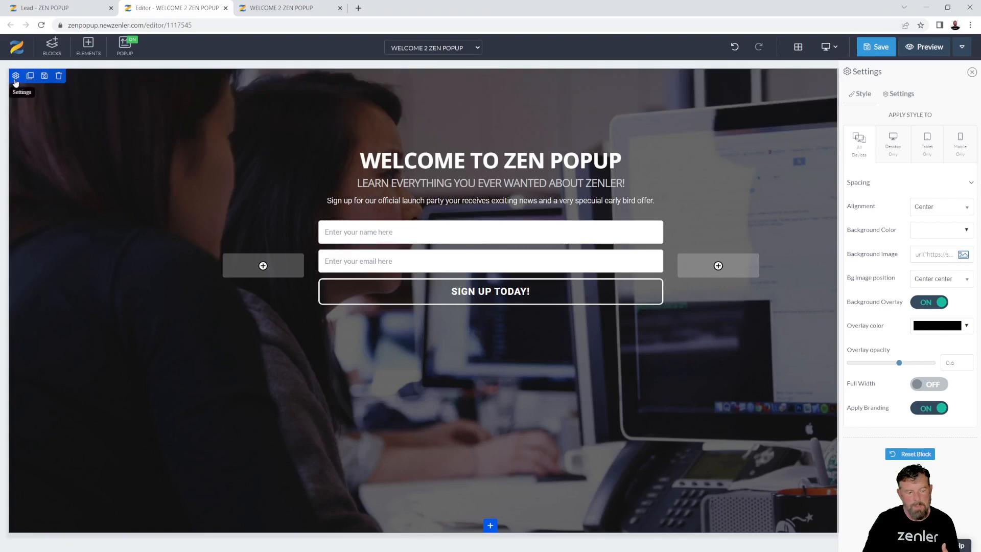
Insert the analytics photo from a 'marketing' stock search as background, uncropped, with overlay opacity 0.8
{"action": "left_click", "coordinate": [963, 256]}
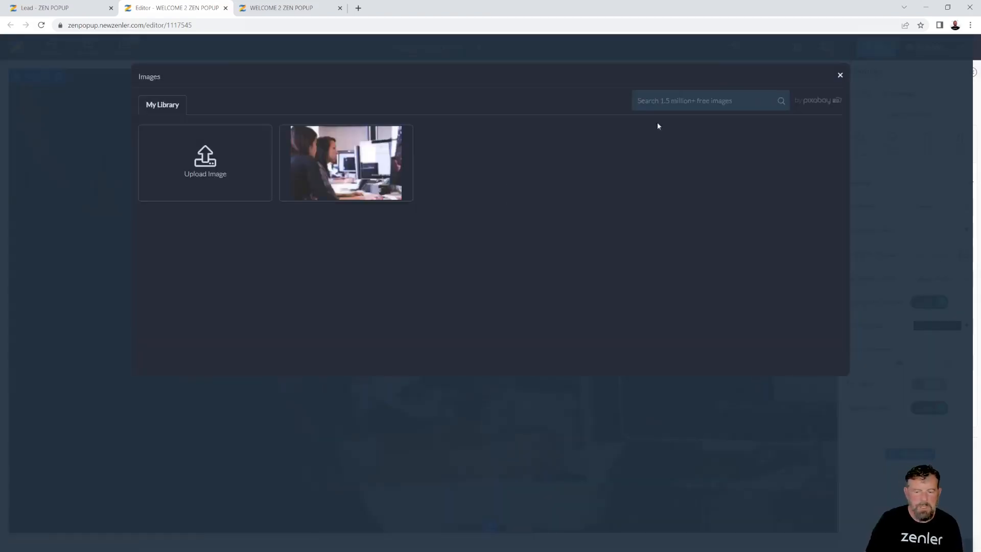
{"action": "left_click", "coordinate": [666, 101]}
{"action": "type", "text": "mar"}
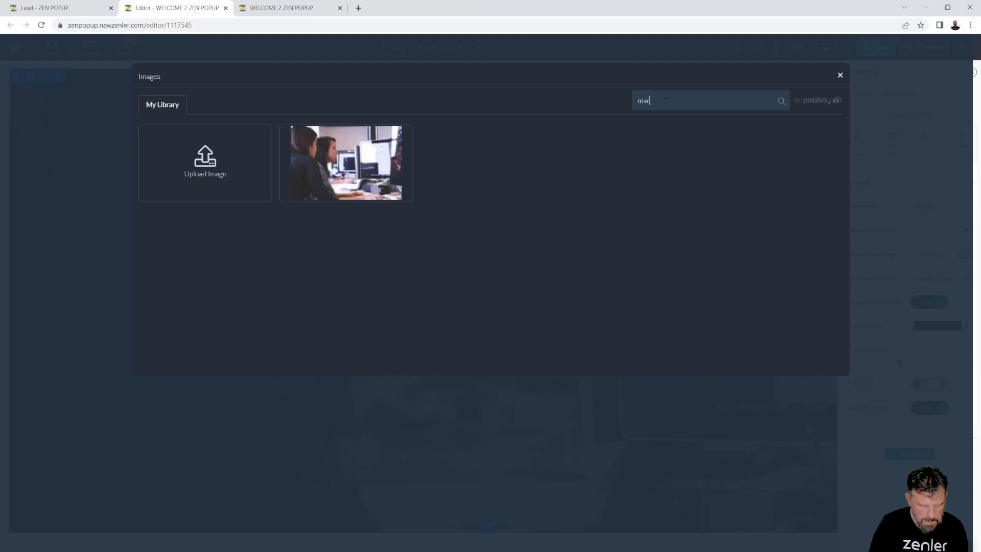
{"action": "type", "text": "ketin"}
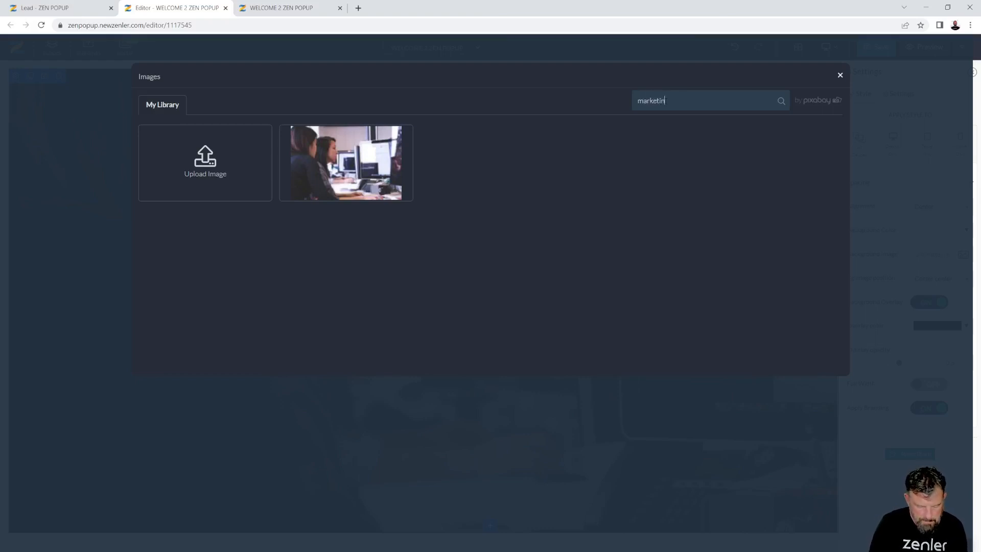
{"action": "type", "text": "g"}
{"action": "key", "text": "Return"}
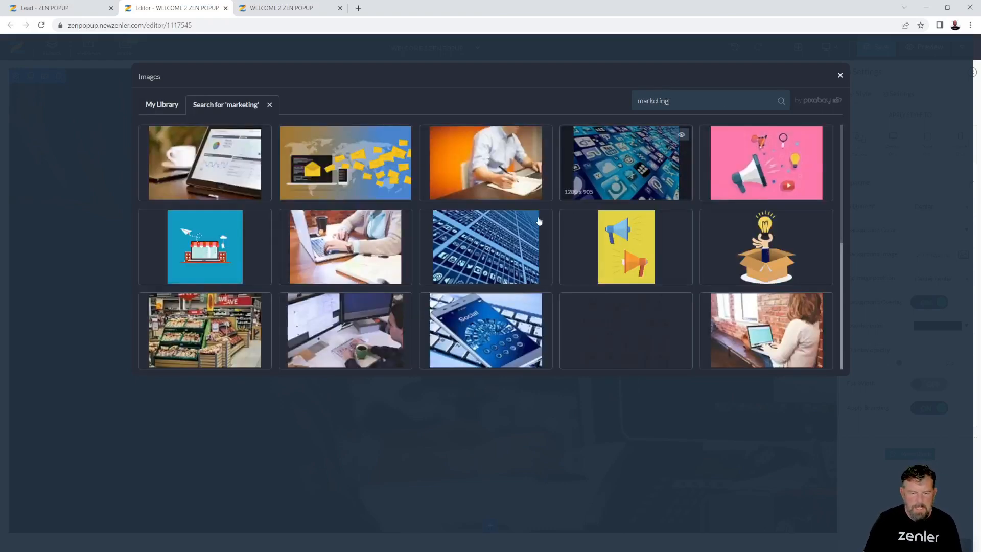
{"action": "scroll", "coordinate": [537, 219], "scroll_direction": "down", "scroll_amount": 3}
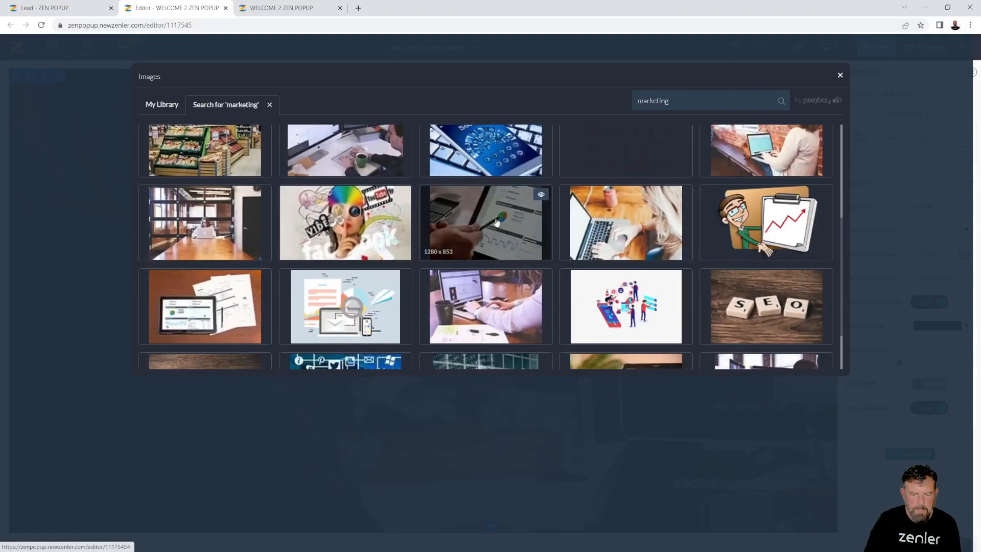
{"action": "left_click", "coordinate": [502, 240]}
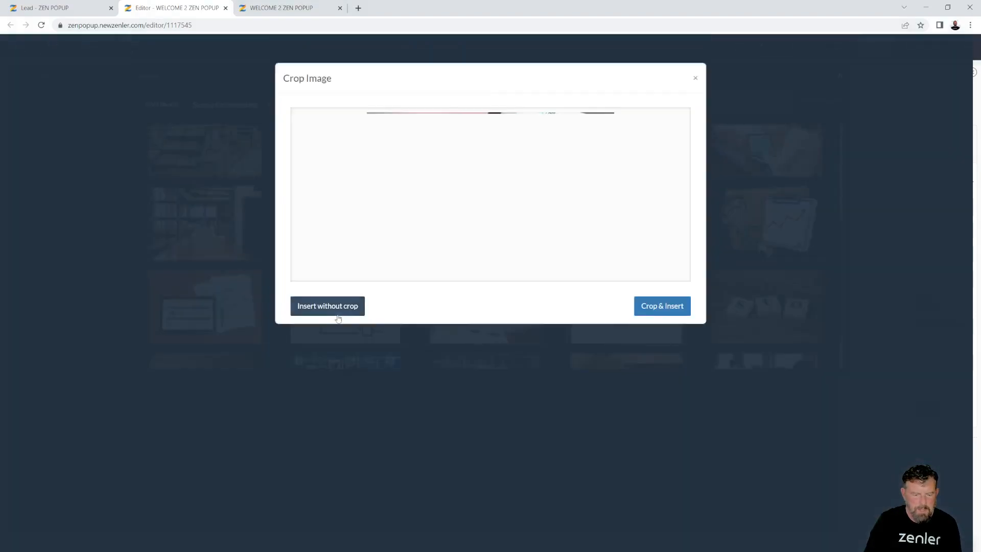
{"action": "left_click", "coordinate": [362, 306]}
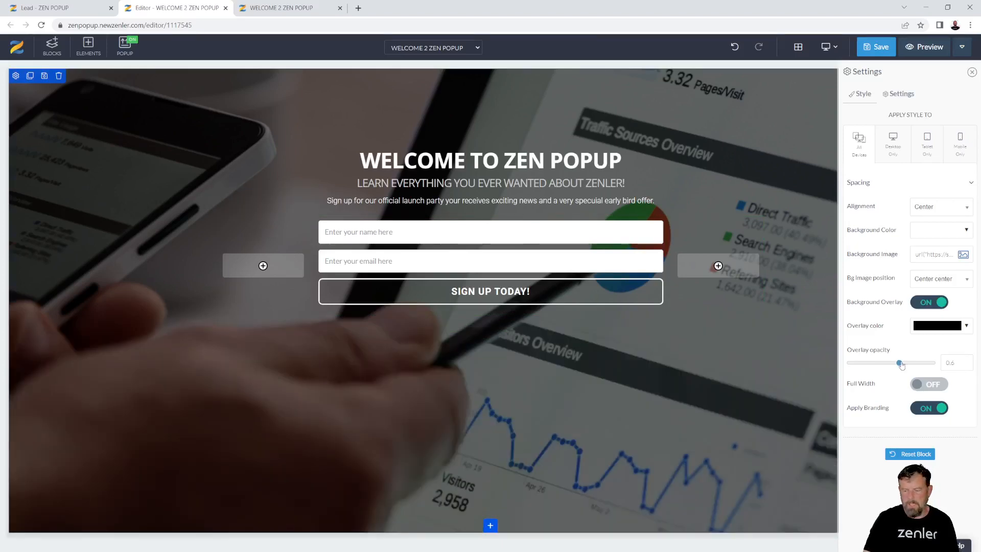
{"action": "left_click_drag", "start_coordinate": [901, 365], "coordinate": [915, 364]}
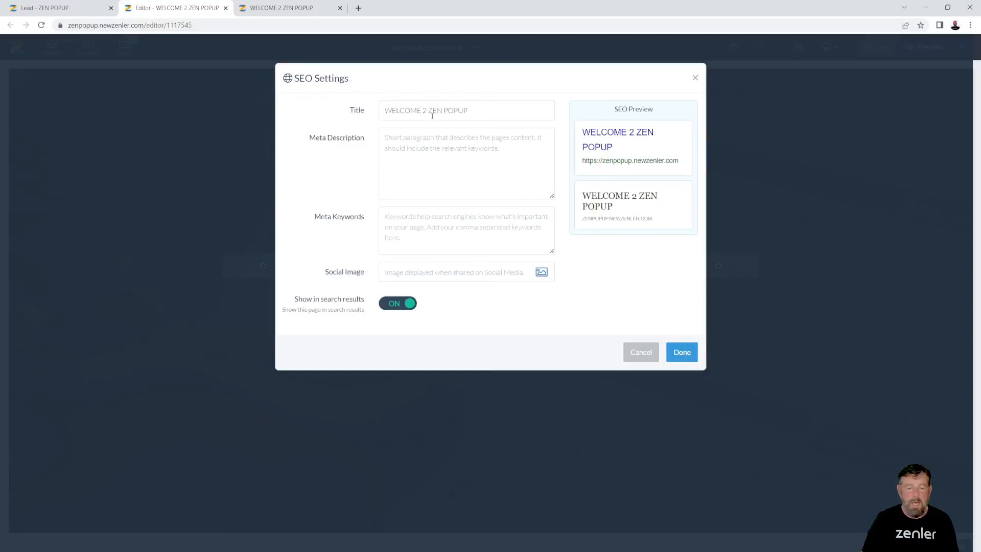
Enter meta description 'Learn everything you want to know about Zenler', pick a social image, and confirm
{"action": "left_click_drag", "start_coordinate": [477, 109], "coordinate": [364, 113]}
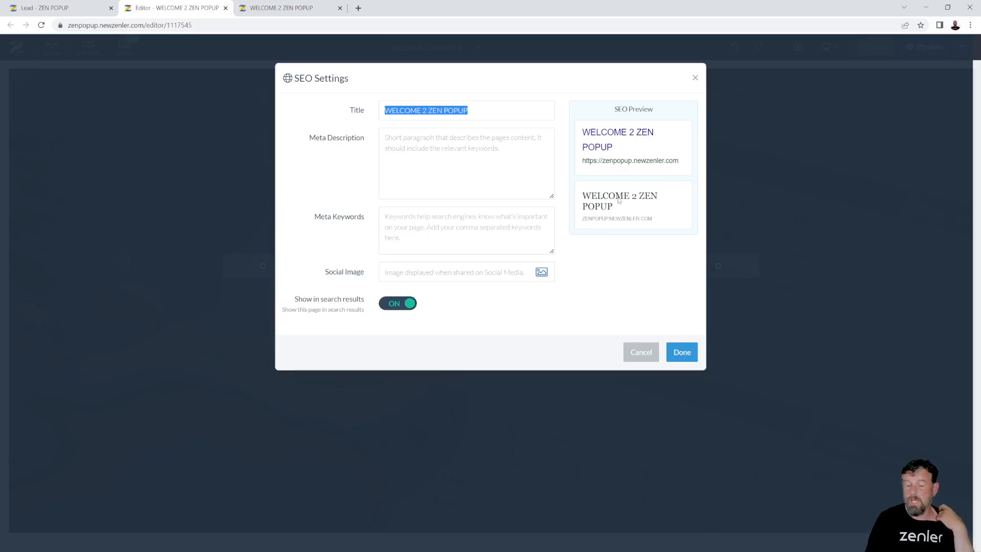
{"action": "left_click", "coordinate": [405, 143]}
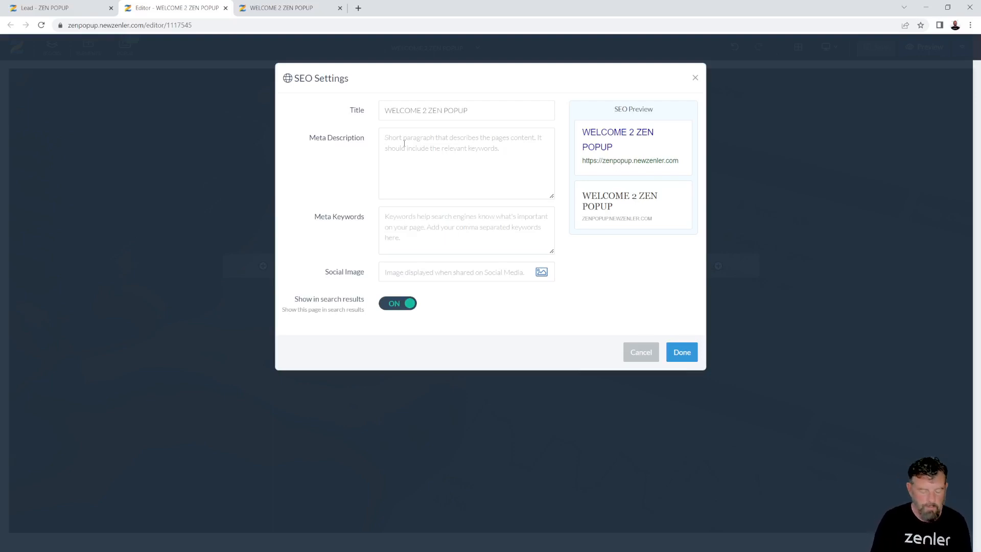
{"action": "type", "text": "Learn ever"}
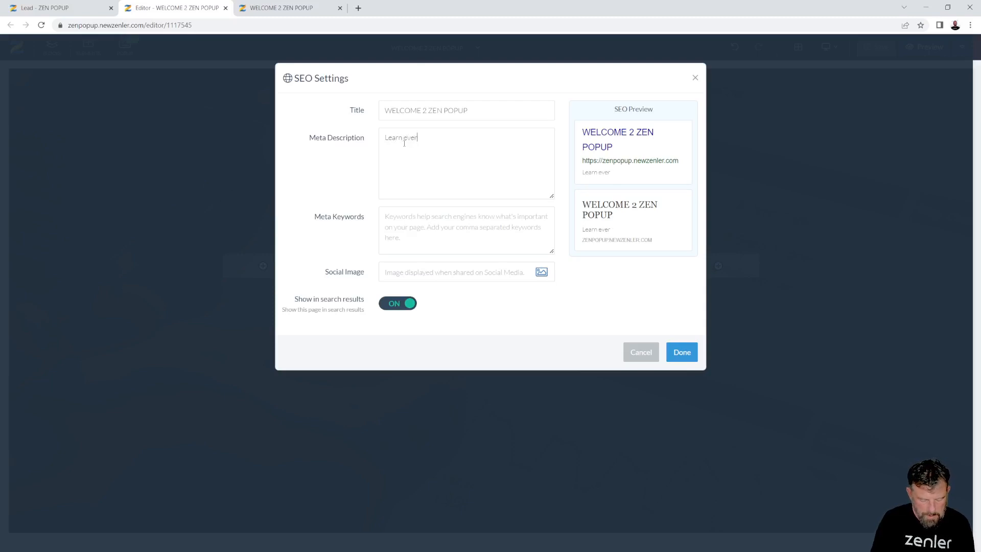
{"action": "type", "text": "yhting you"}
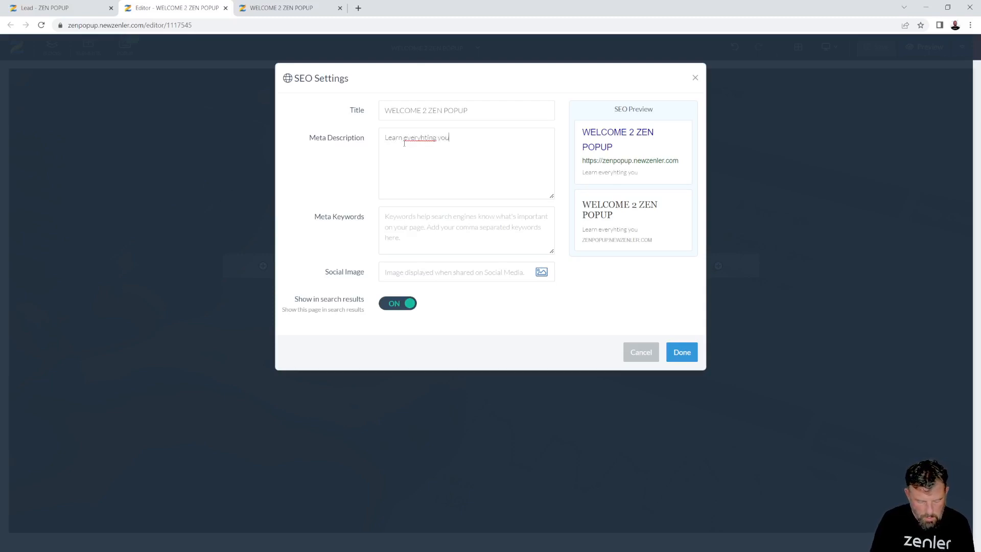
{"action": "type", "text": "to"}
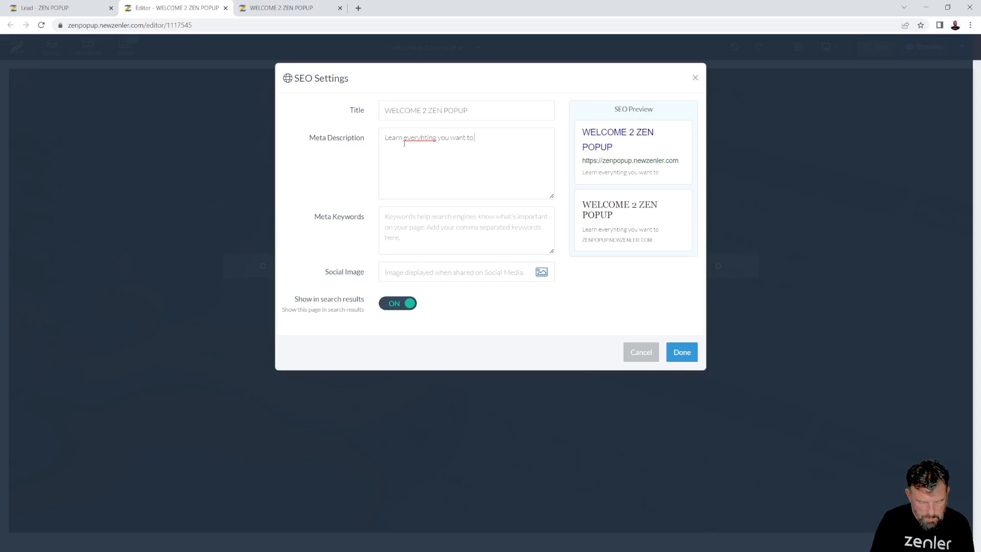
{"action": "type", "text": " know about"}
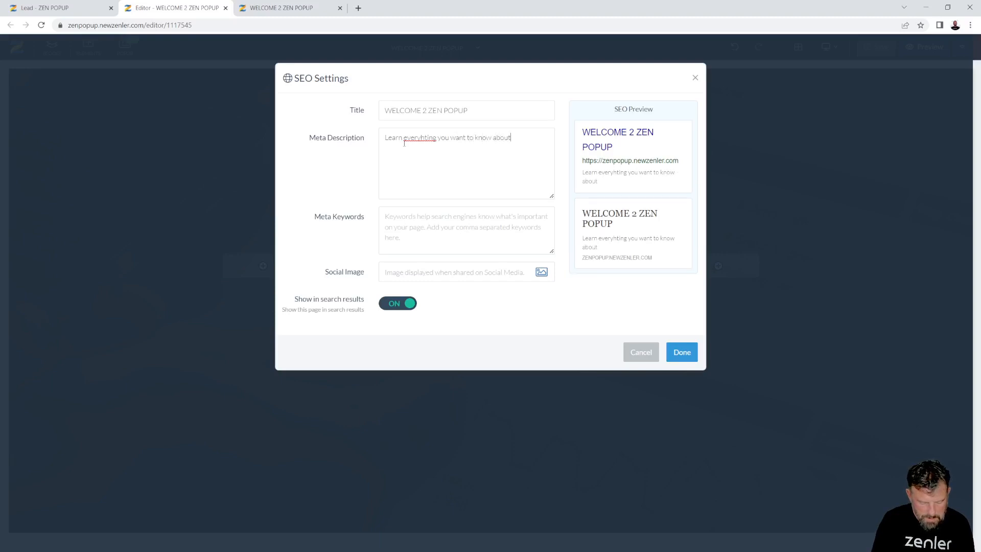
{"action": "type", "text": " Zenler"}
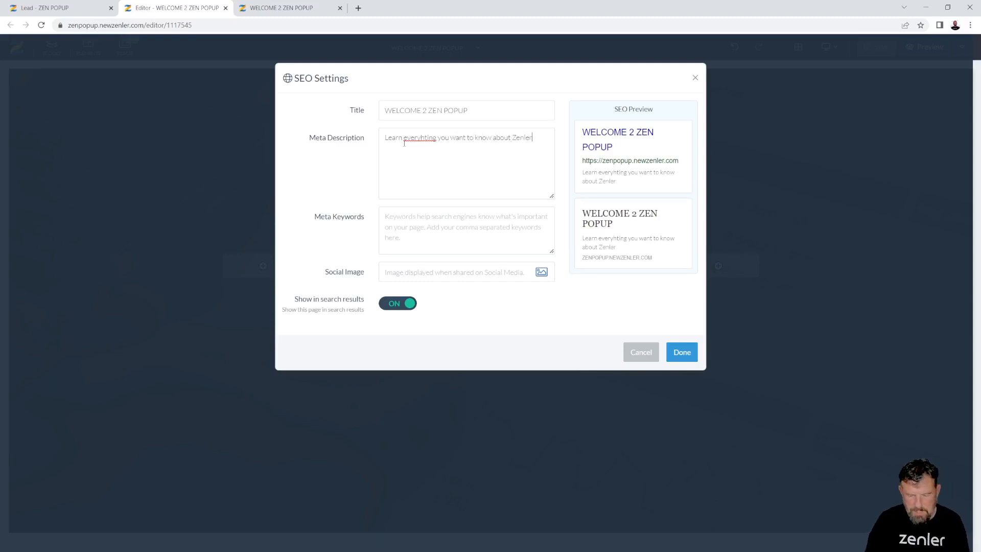
{"action": "left_click", "coordinate": [542, 276]}
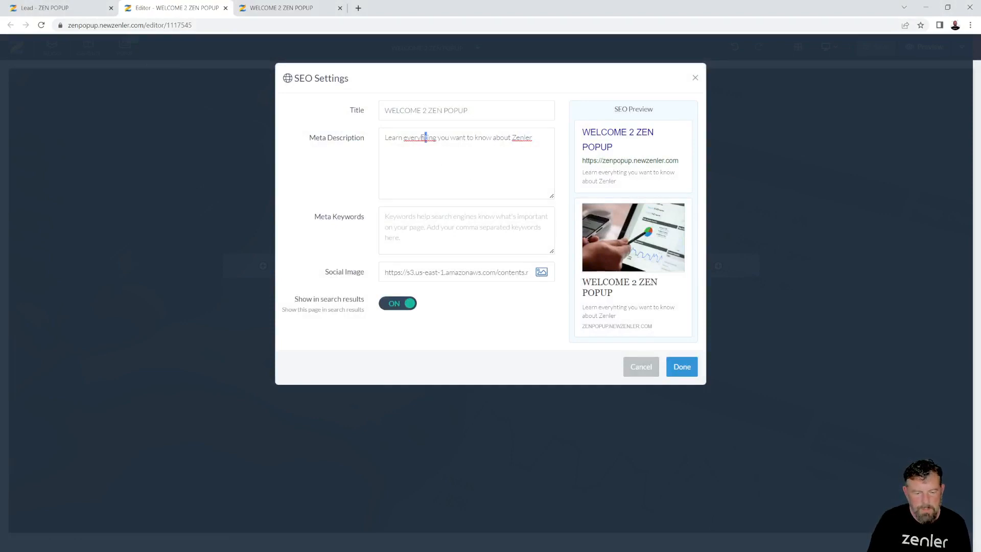
{"action": "left_click_drag", "start_coordinate": [425, 138], "coordinate": [420, 138]}
{"action": "type", "text": "th"}
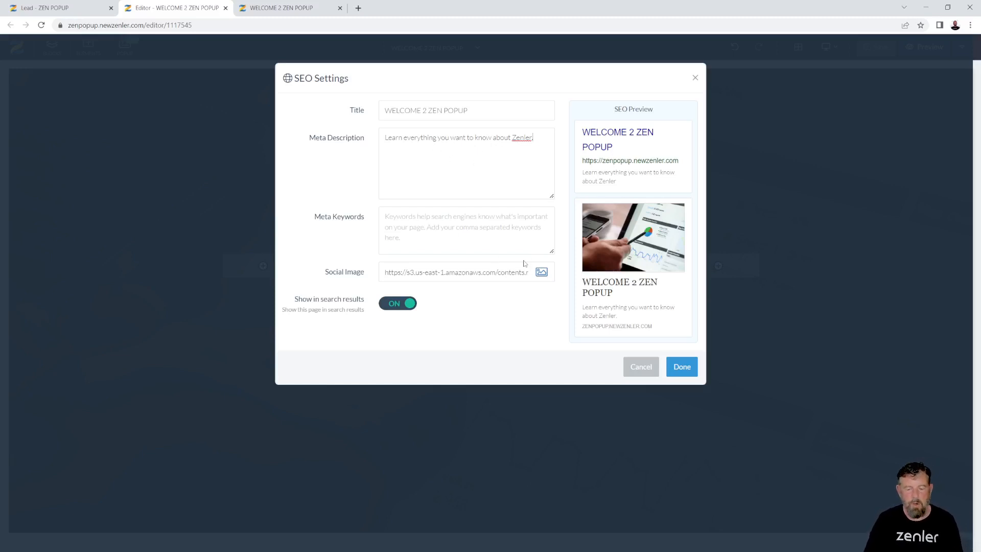
{"action": "left_click", "coordinate": [677, 368]}
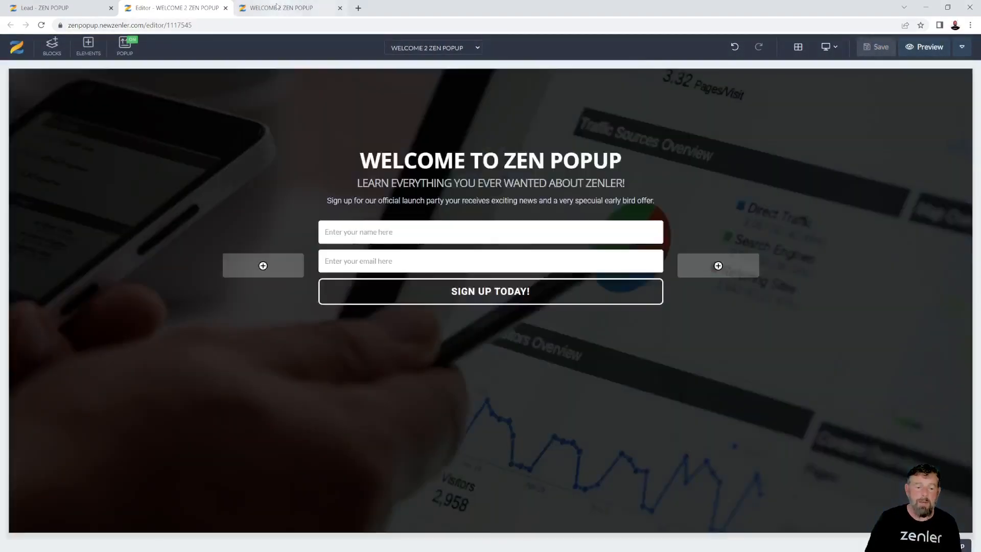
Reload the live page to see the dark popup, close the editor tab, return to Leads
{"action": "left_click", "coordinate": [279, 8]}
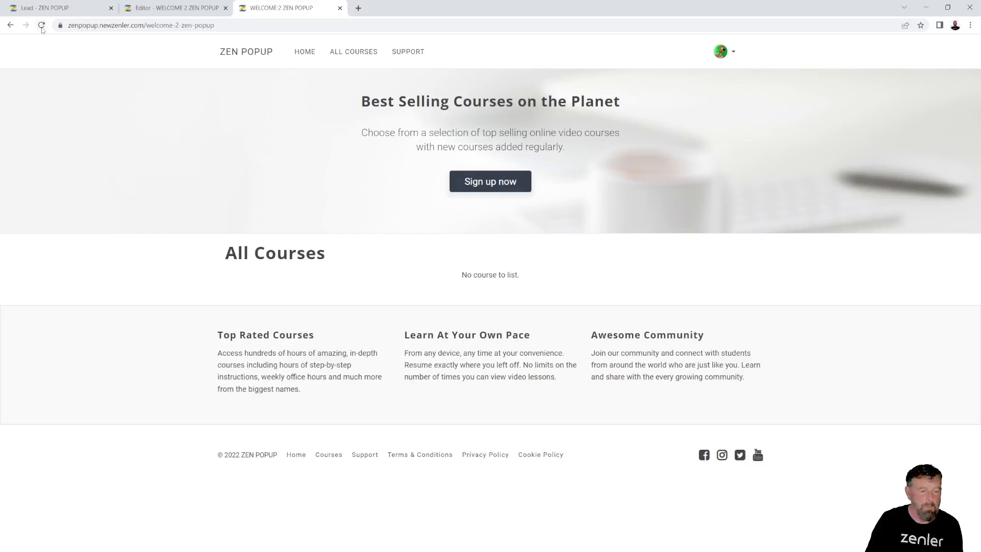
{"action": "left_click", "coordinate": [42, 26]}
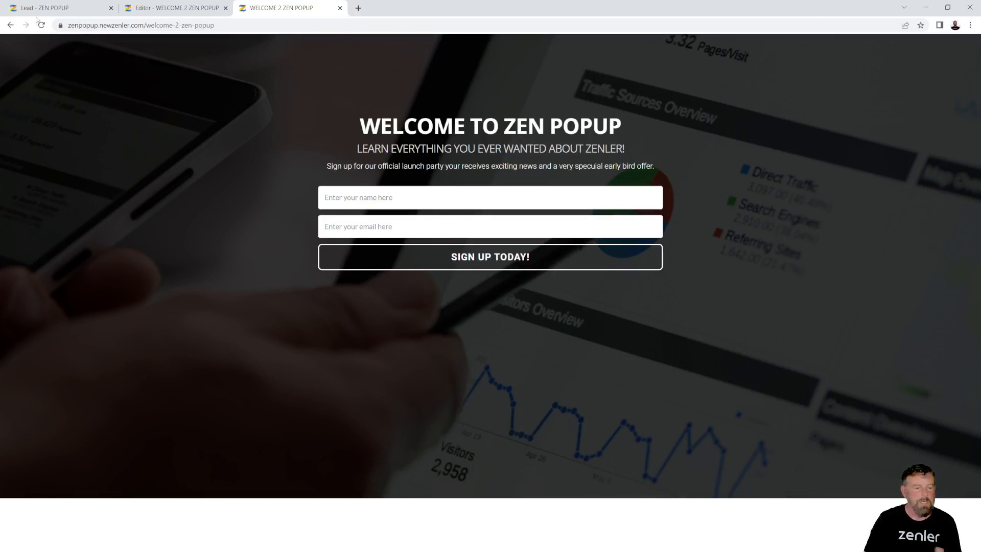
{"action": "left_click", "coordinate": [53, 10]}
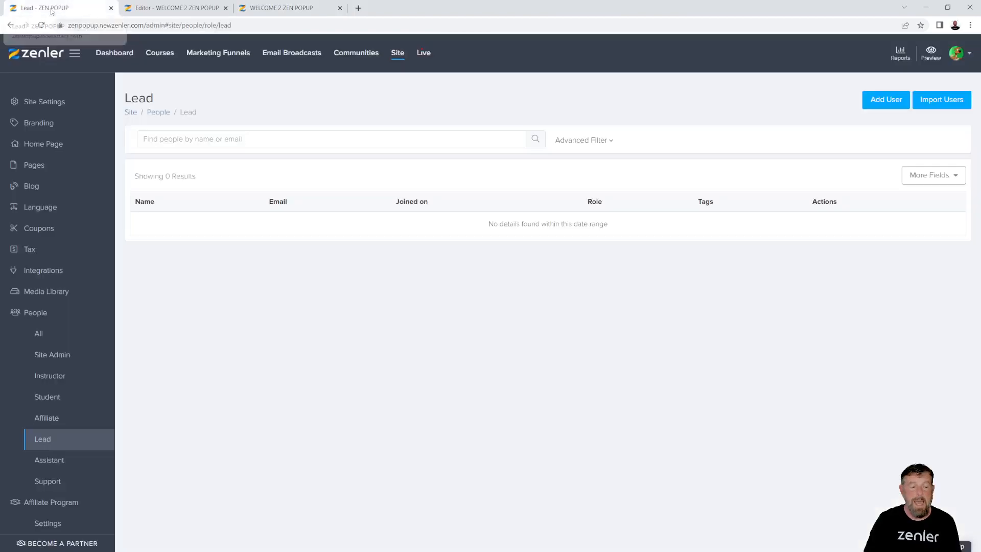
{"action": "left_click", "coordinate": [154, 8]}
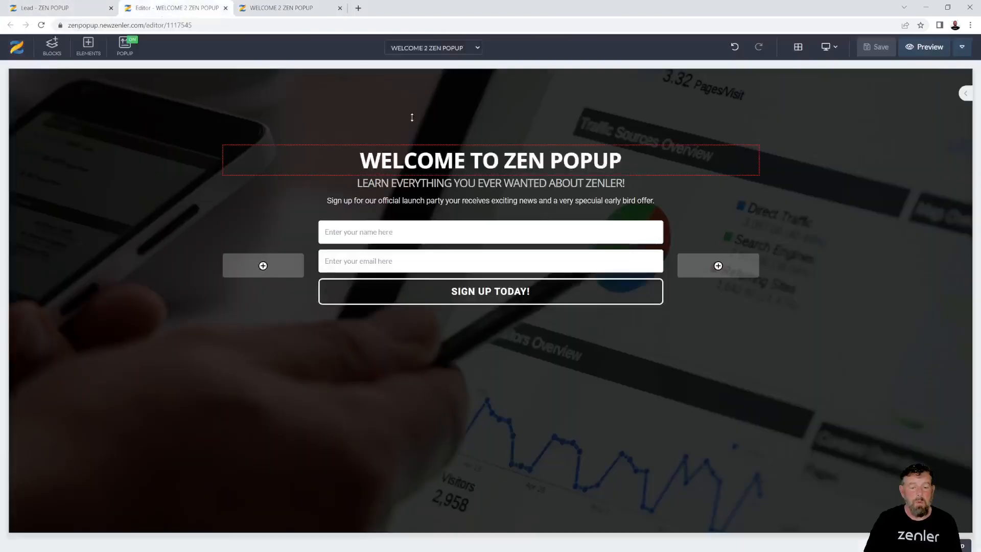
{"action": "left_click", "coordinate": [225, 8]}
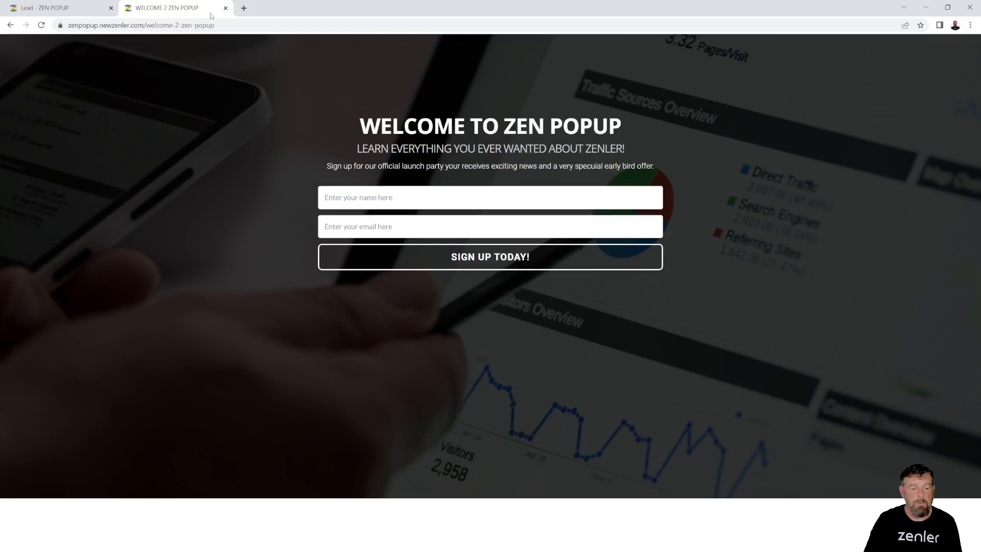
{"action": "left_click", "coordinate": [65, 9]}
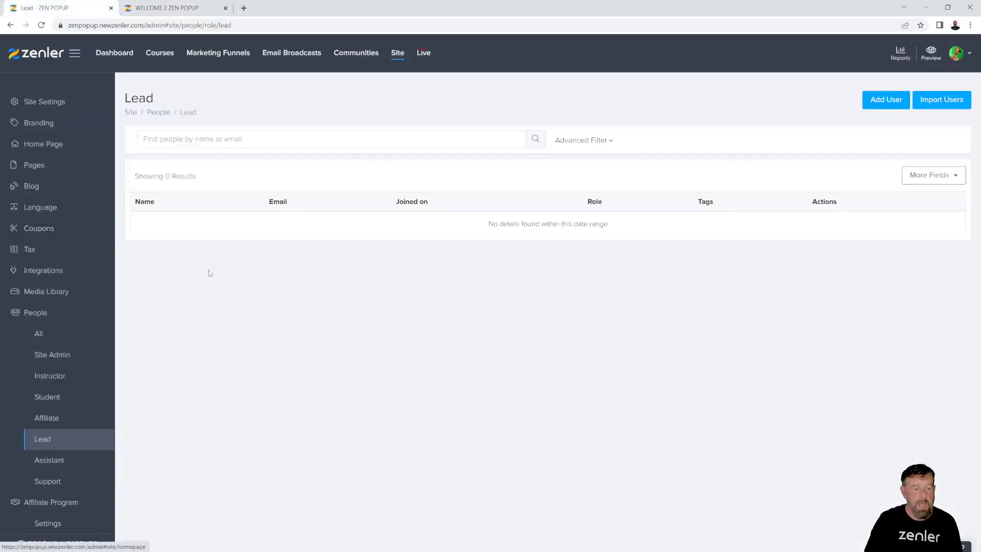
Save WELCOME 2 ZEN POPUP as homepage for logged-out and logged-in visitors, then copy the domain
{"action": "left_click", "coordinate": [41, 144]}
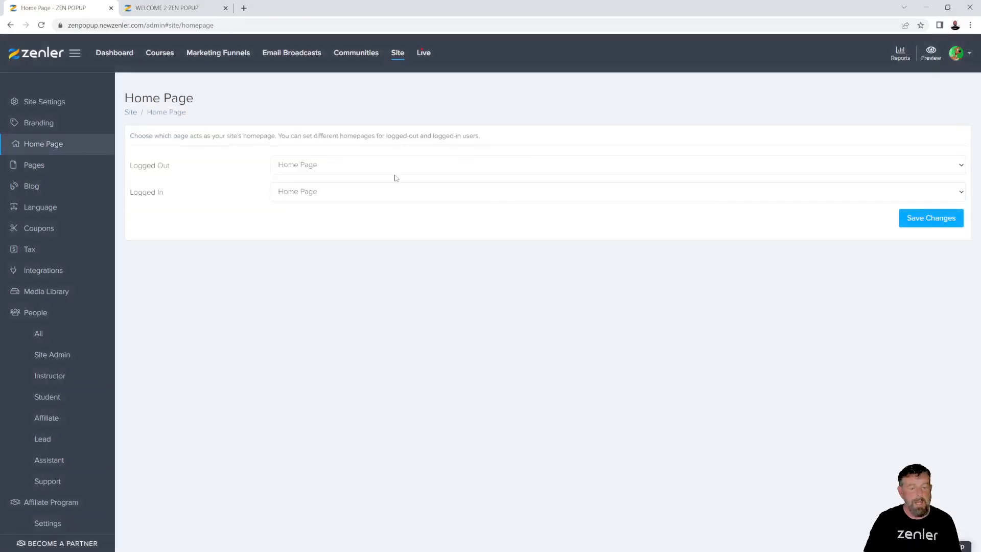
{"action": "left_click", "coordinate": [384, 165]}
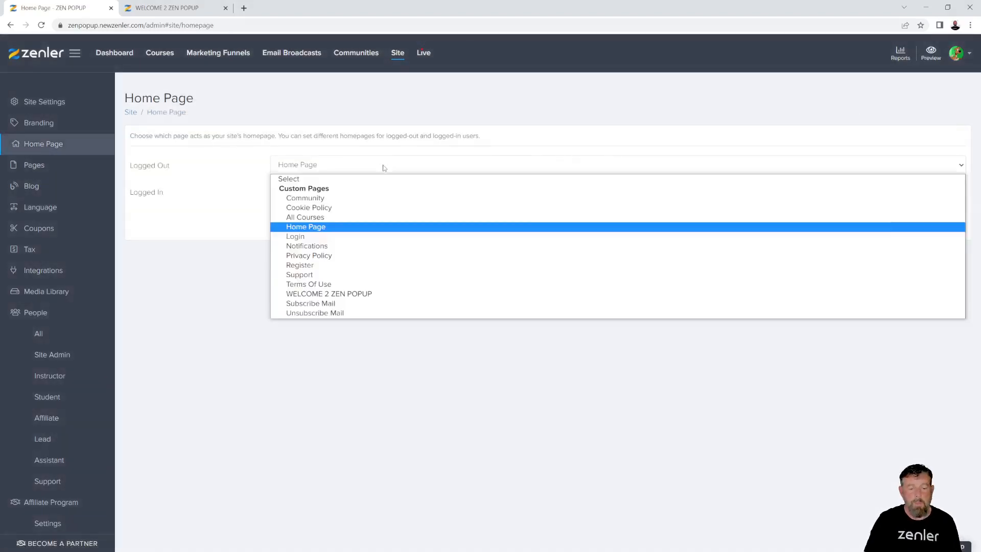
{"action": "left_click", "coordinate": [335, 294]}
{"action": "left_click", "coordinate": [340, 193]}
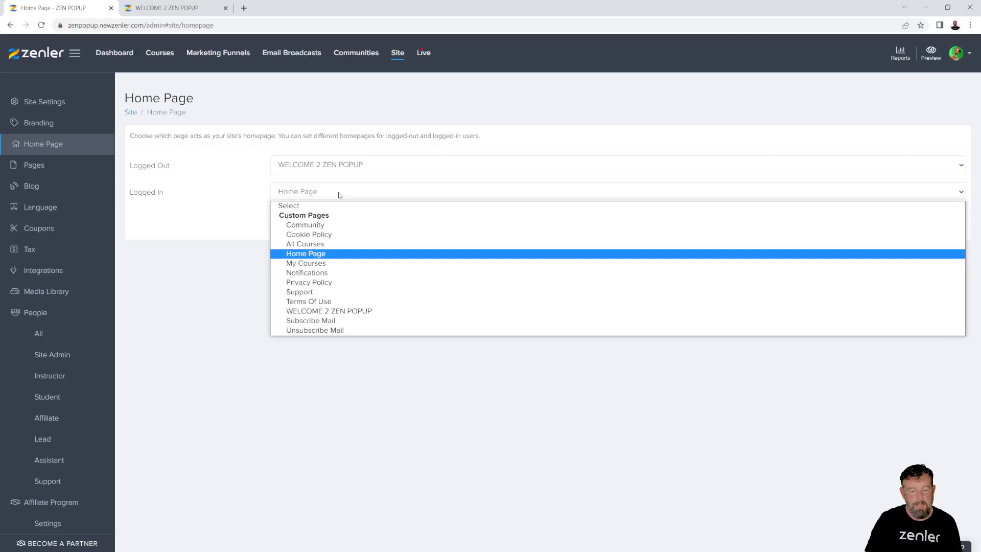
{"action": "left_click", "coordinate": [339, 312]}
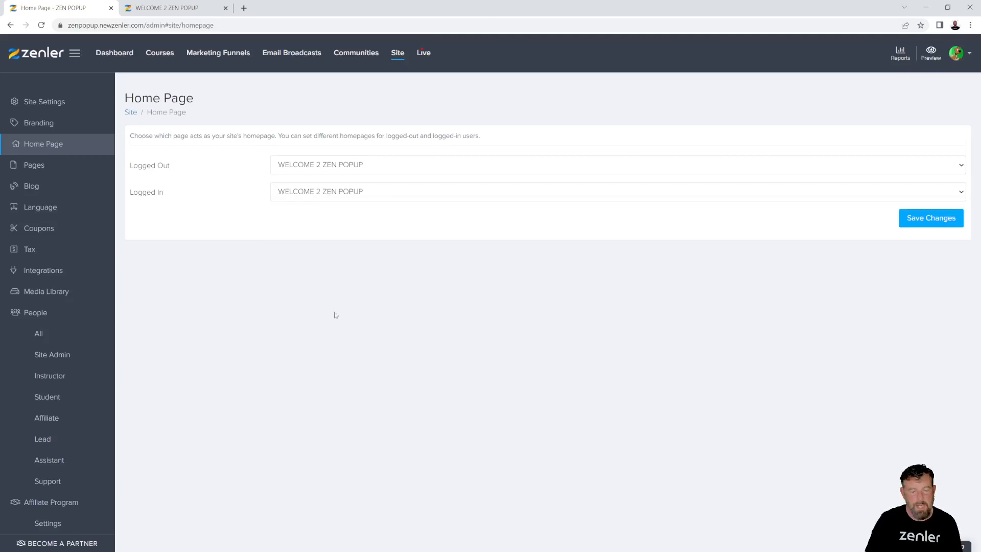
{"action": "left_click", "coordinate": [912, 218]}
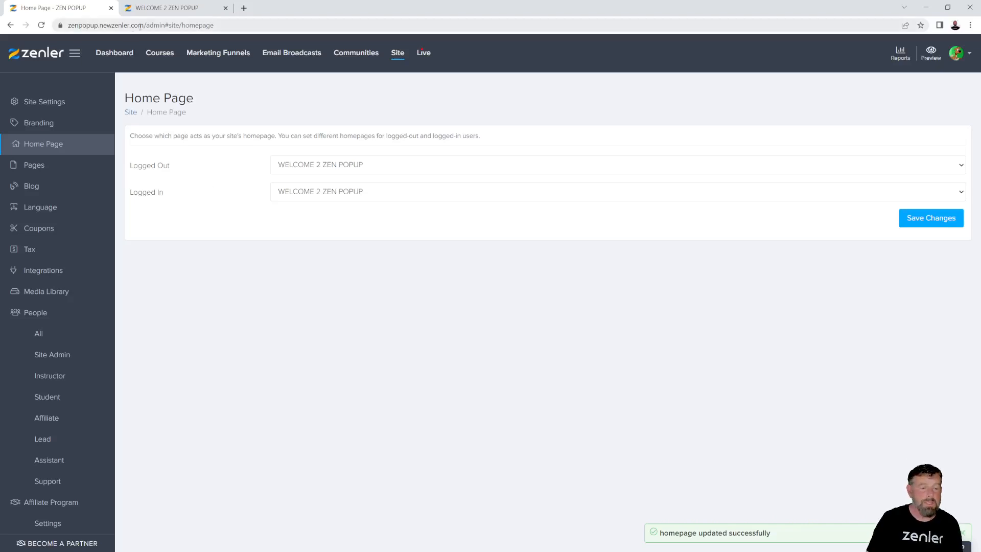
{"action": "left_click_drag", "start_coordinate": [145, 26], "coordinate": [67, 27]}
{"action": "key", "text": "ctrl+c"}
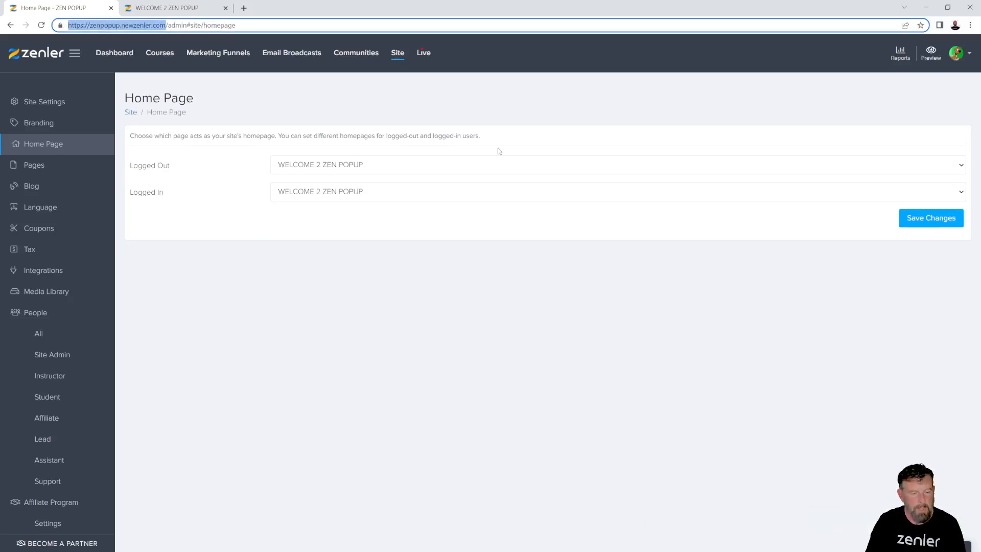
Load the pasted root address zenpopup.newzenler.com in a new Incognito window
{"action": "left_click", "coordinate": [970, 25]}
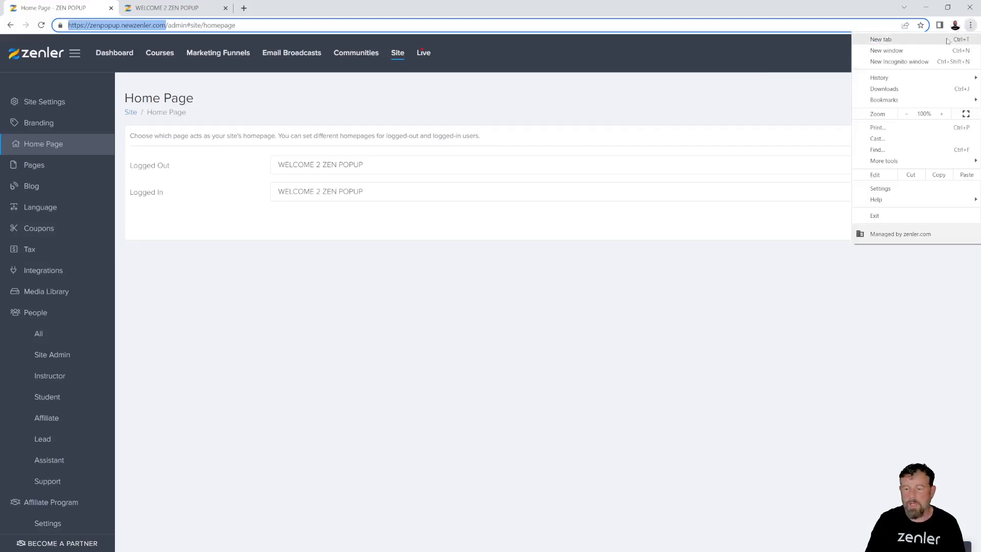
{"action": "left_click", "coordinate": [913, 62]}
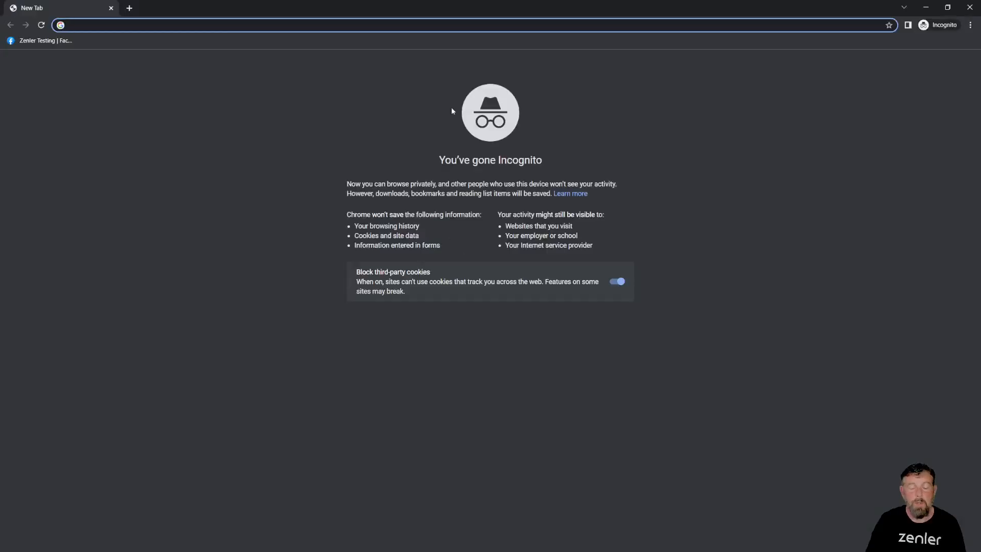
{"action": "left_click", "coordinate": [970, 8]}
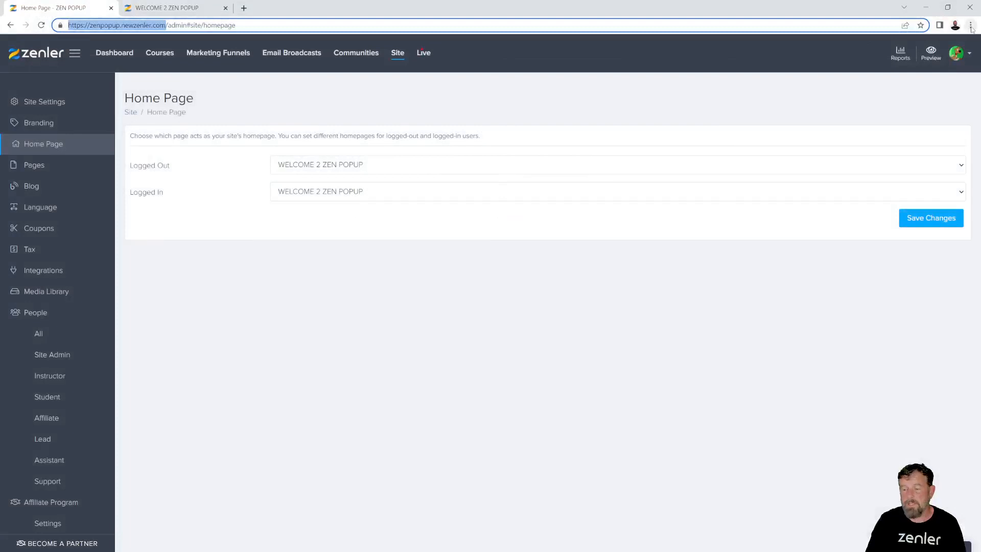
{"action": "left_click", "coordinate": [971, 25]}
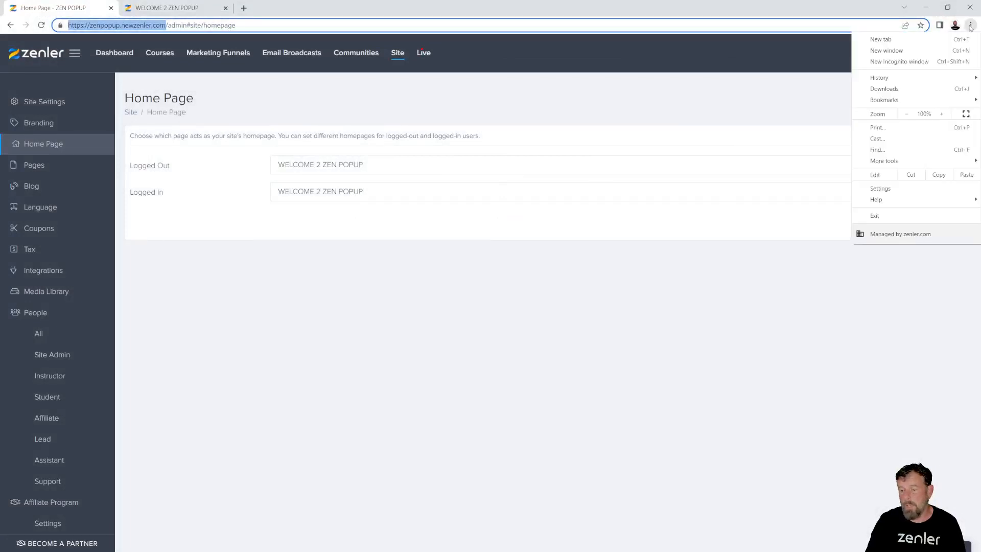
{"action": "left_click", "coordinate": [920, 64]}
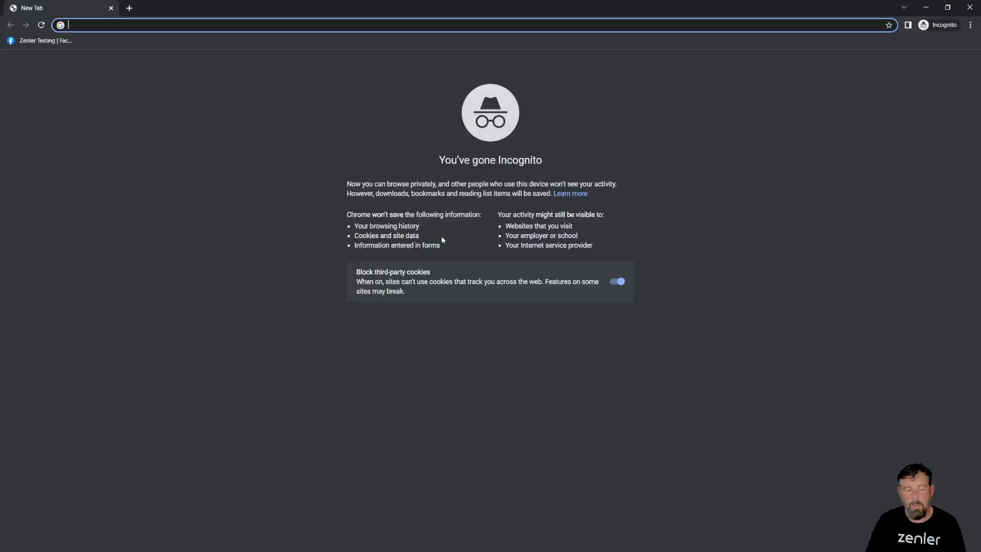
{"action": "key", "text": "ctrl+v"}
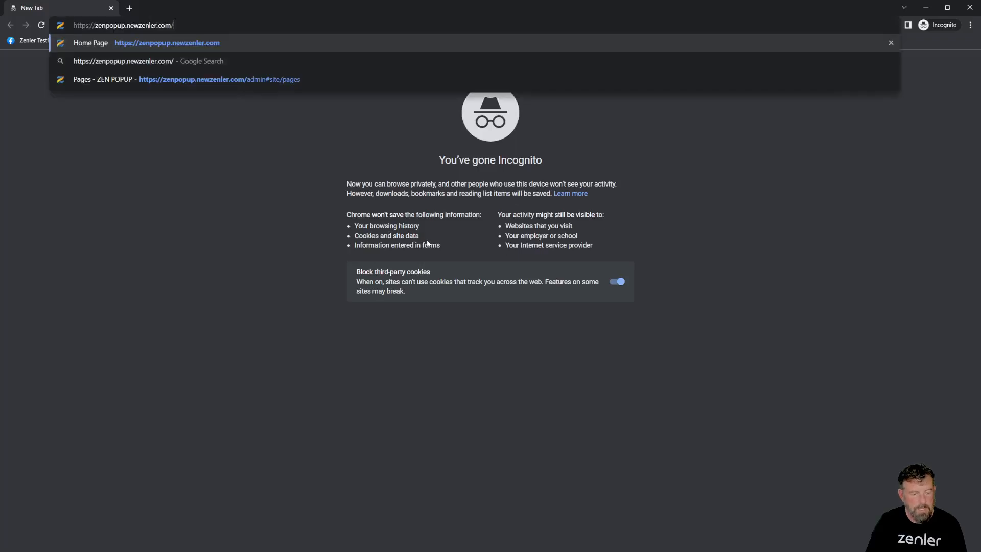
{"action": "key", "text": "Return"}
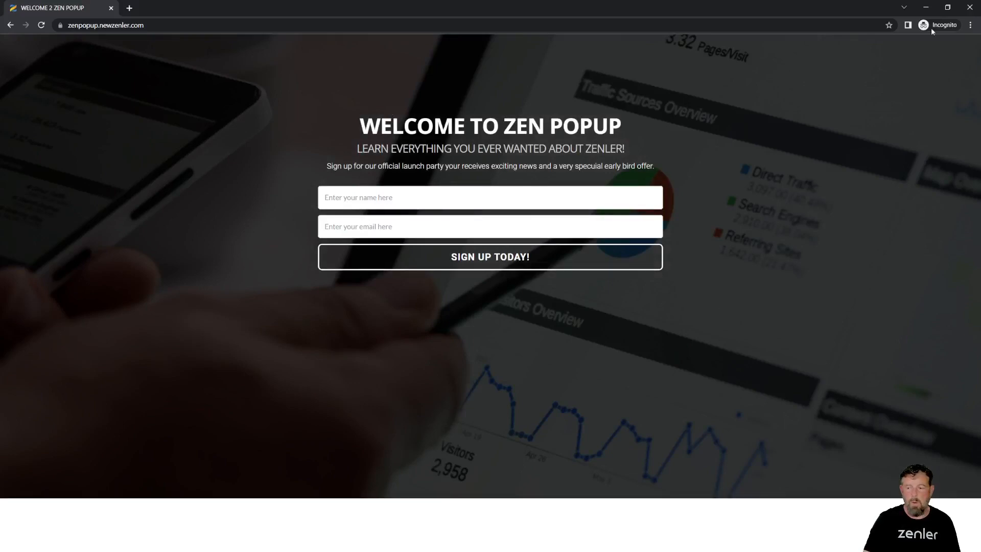
Narrow the window to check a mobile-width layout, then maximize it again
{"action": "left_click", "coordinate": [948, 8]}
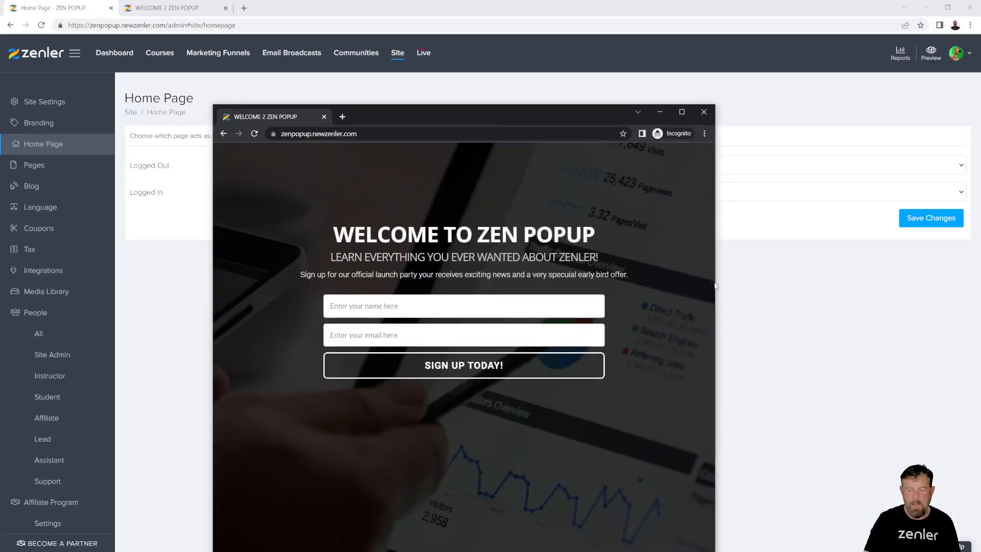
{"action": "left_click_drag", "start_coordinate": [718, 286], "coordinate": [480, 284]}
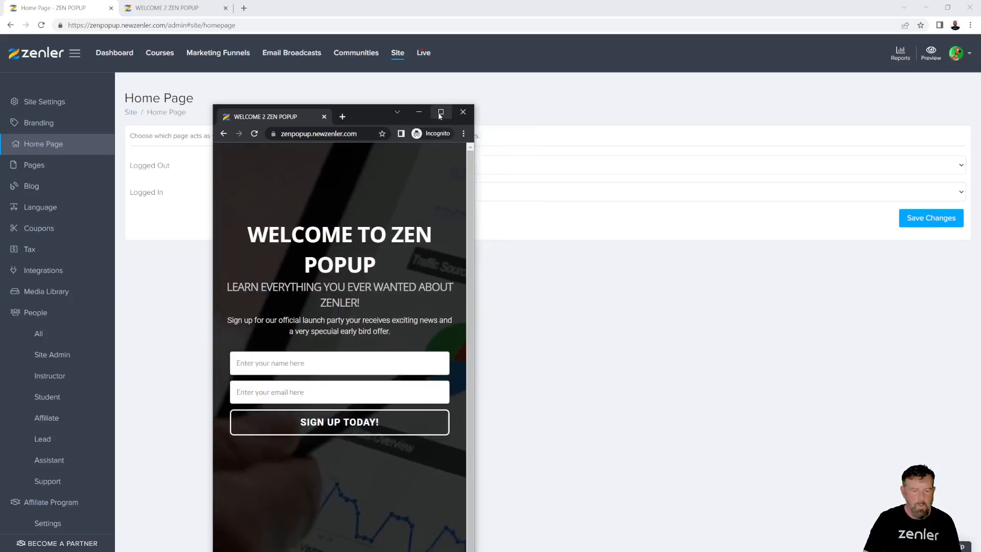
{"action": "left_click", "coordinate": [448, 112]}
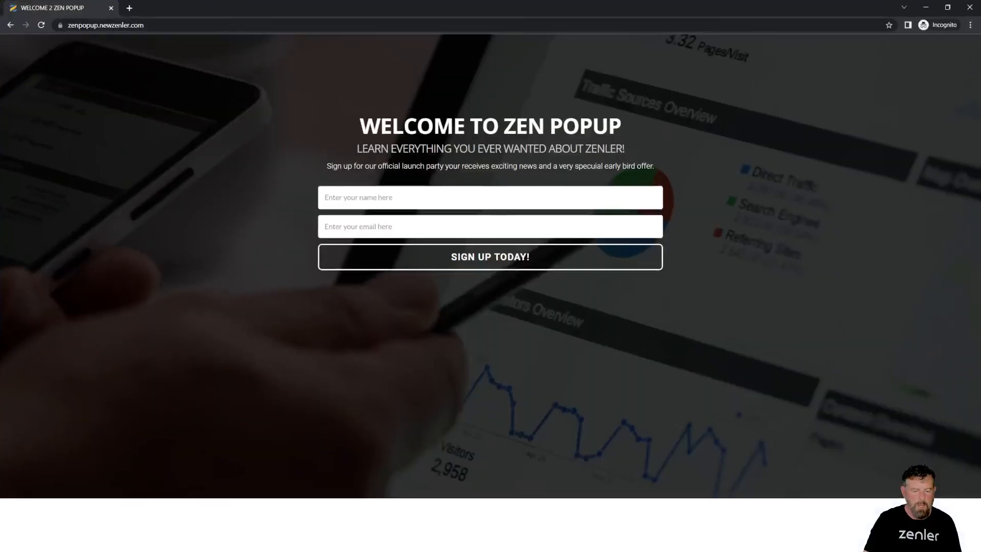
Submit the signup form with a test name and autofilled e-mail, confirm Success, close the window
{"action": "left_click", "coordinate": [346, 201]}
{"action": "left_click", "coordinate": [367, 216]}
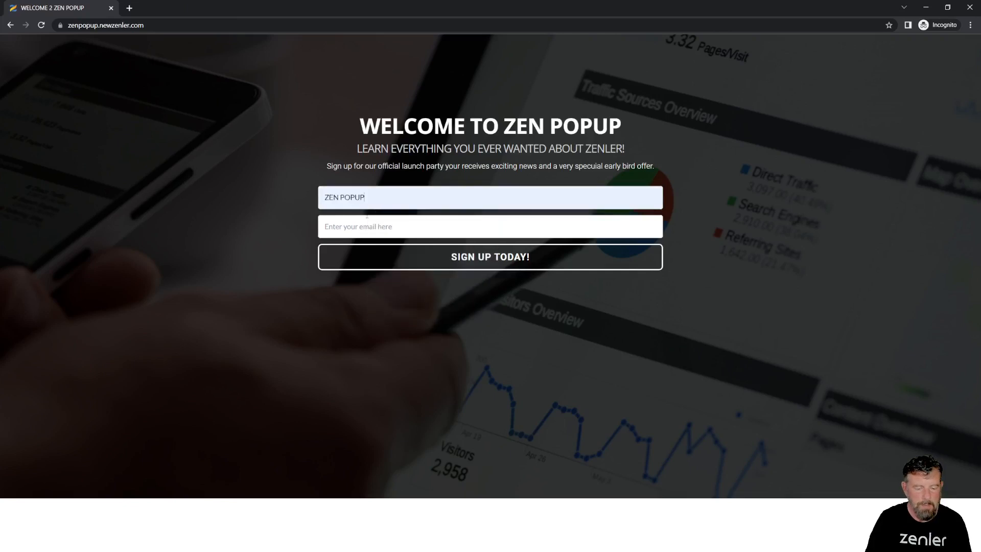
{"action": "left_click_drag", "start_coordinate": [366, 198], "coordinate": [285, 200]}
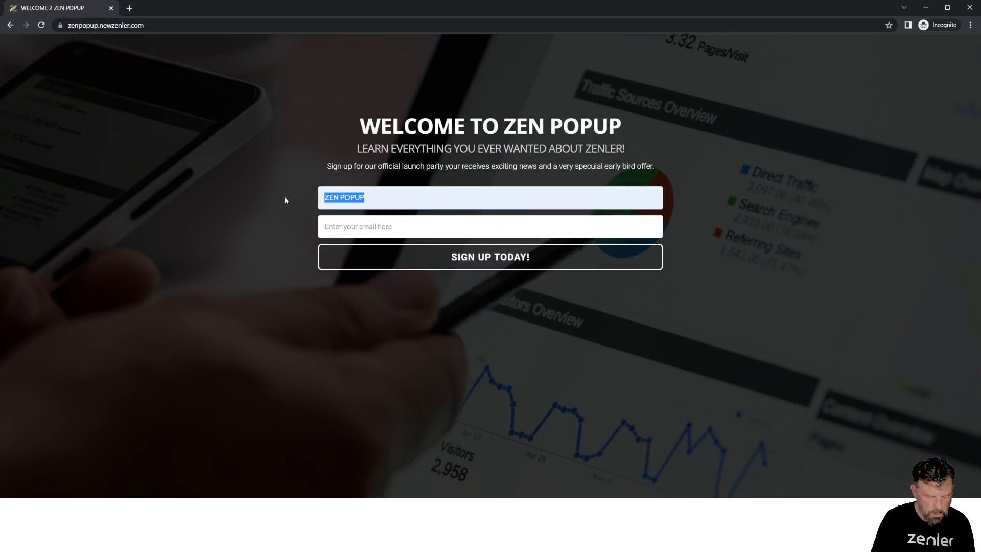
{"action": "type", "text": "James"}
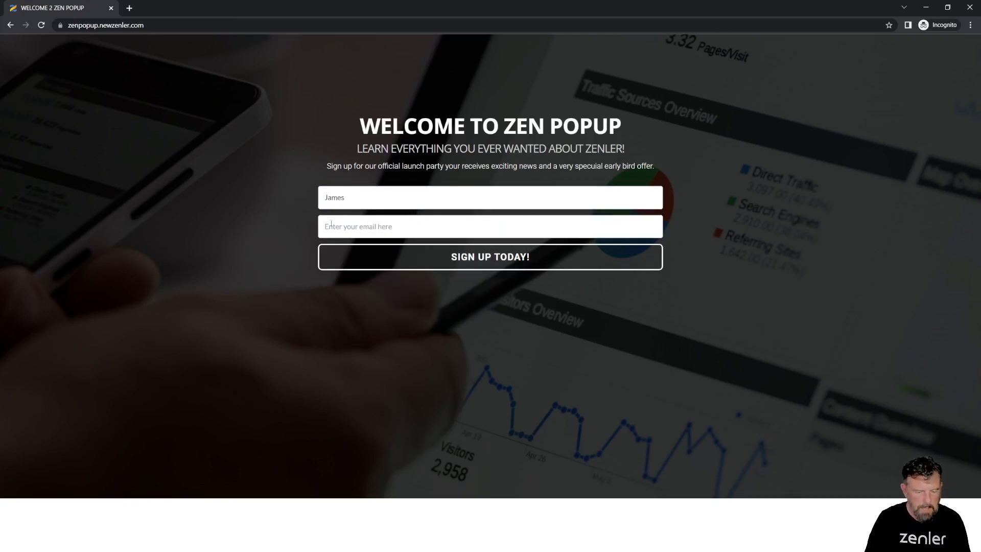
{"action": "left_click", "coordinate": [399, 226]}
{"action": "left_click", "coordinate": [398, 305]}
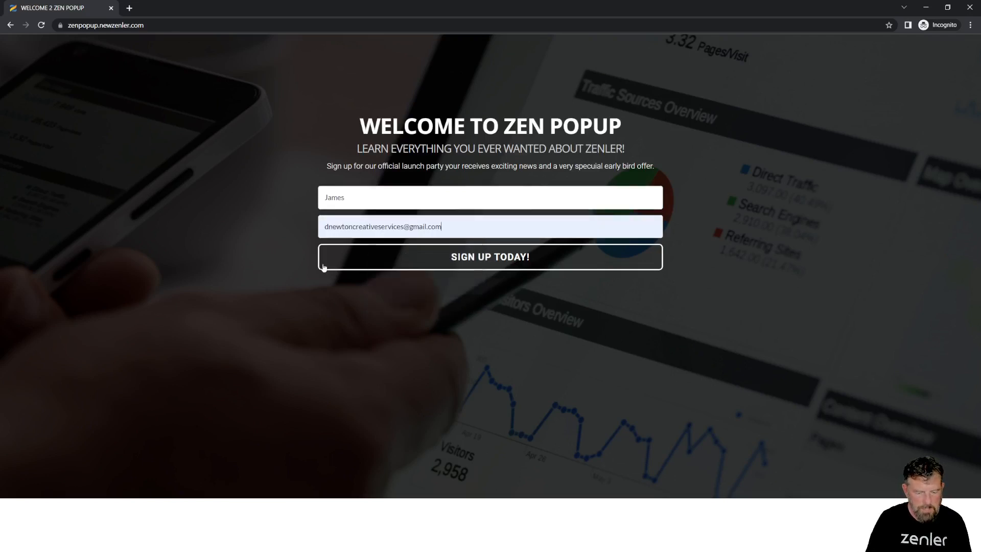
{"action": "left_click", "coordinate": [485, 258]}
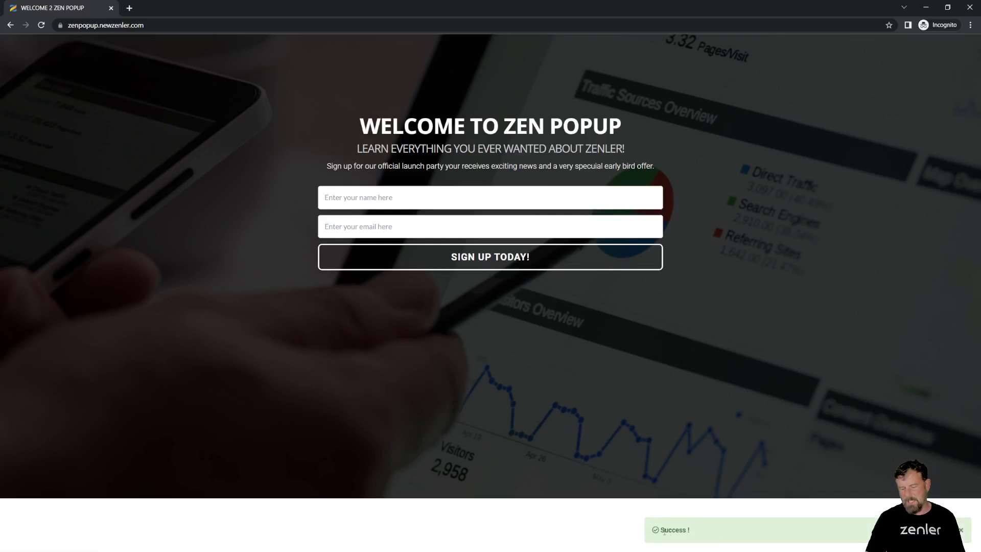
{"action": "left_click_drag", "start_coordinate": [665, 531], "coordinate": [701, 531]}
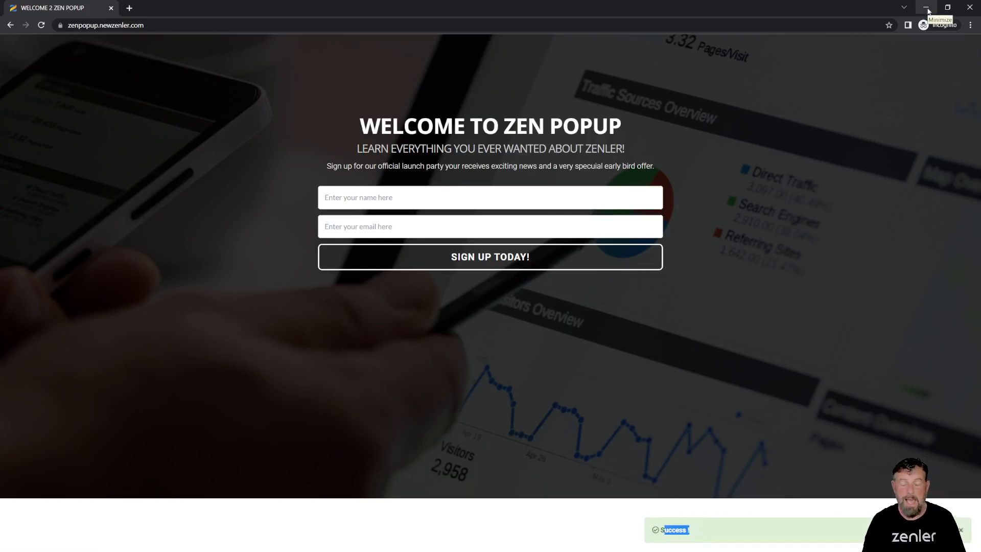
{"action": "left_click", "coordinate": [966, 13]}
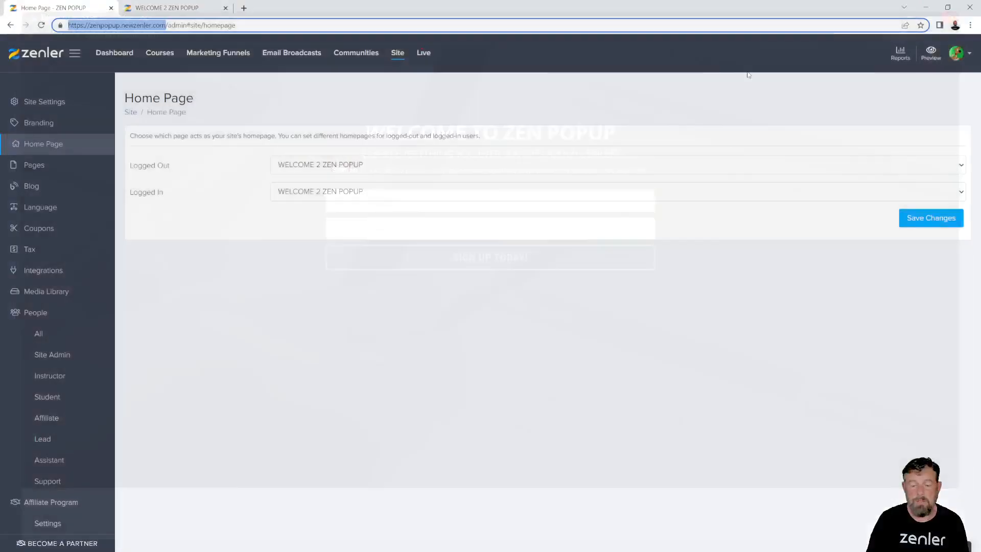
Open People > All and verify the test signup is listed as a Lead joined 06 Jun 2022
{"action": "left_click", "coordinate": [398, 54]}
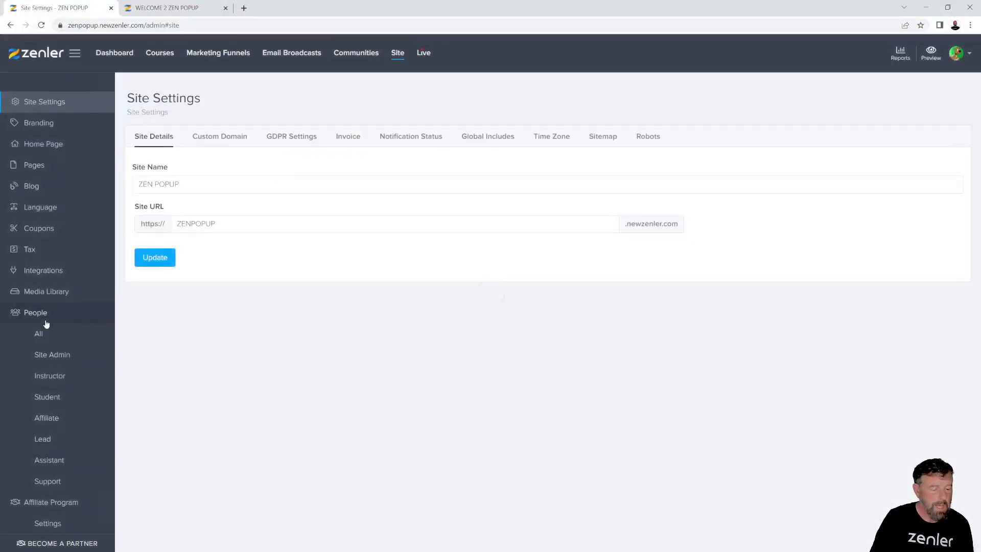
{"action": "left_click", "coordinate": [38, 335]}
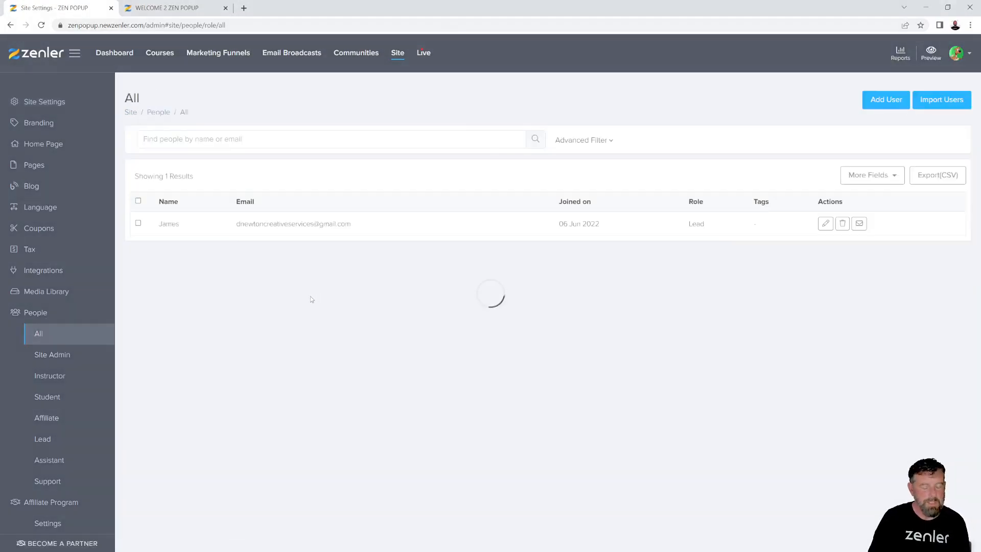
{"action": "left_click_drag", "start_coordinate": [354, 227], "coordinate": [225, 228]}
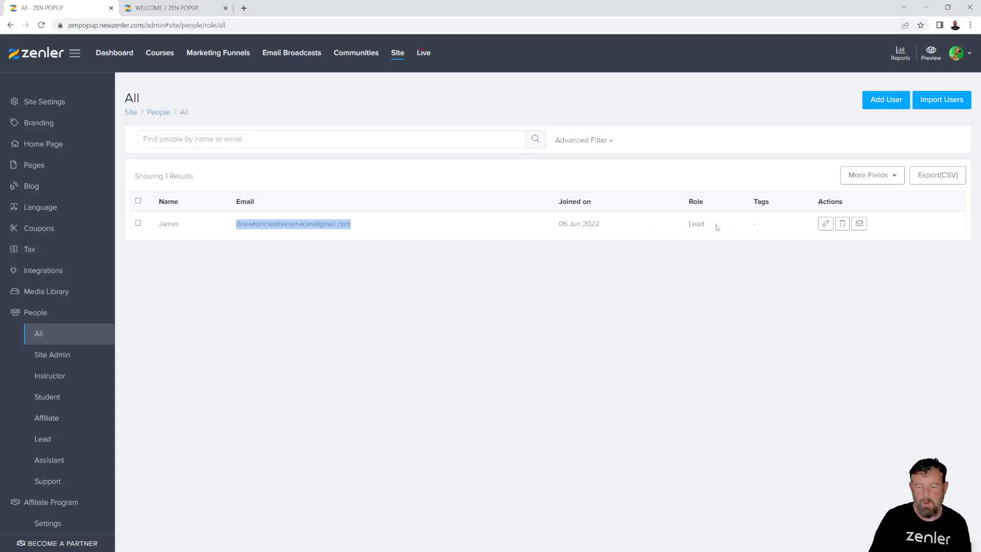
{"action": "left_click_drag", "start_coordinate": [718, 227], "coordinate": [682, 226]}
{"action": "left_click", "coordinate": [595, 327]}
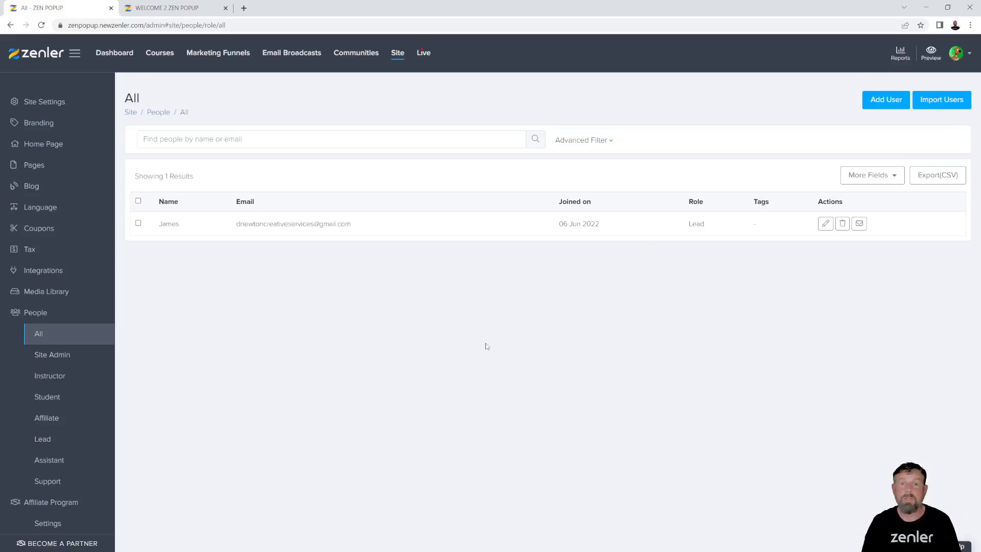
Scroll through the site's Pages list, then switch to the WELCOME 2 ZEN POPUP tab
{"action": "left_click", "coordinate": [48, 167]}
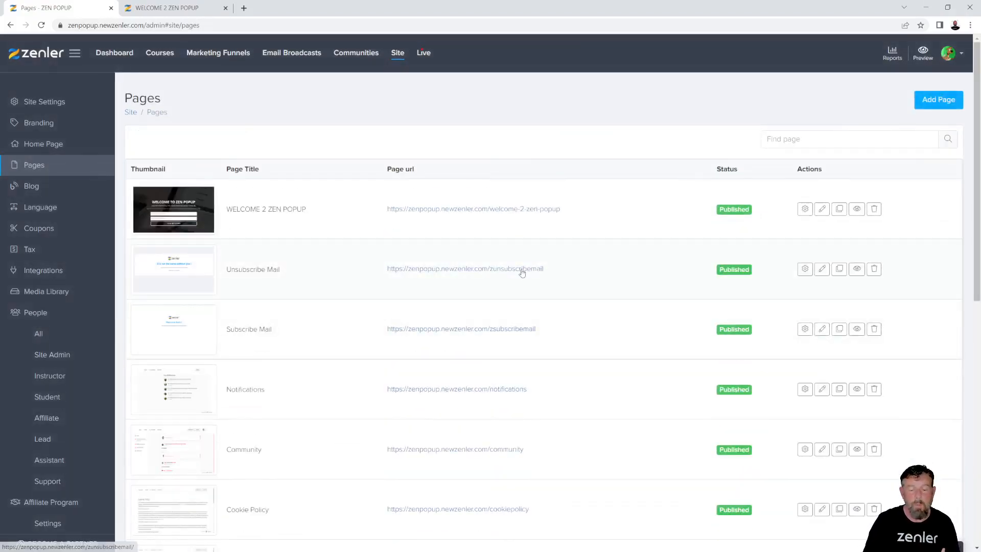
{"action": "scroll", "coordinate": [521, 269], "scroll_direction": "down", "scroll_amount": 6}
{"action": "scroll", "coordinate": [213, 401], "scroll_direction": "down", "scroll_amount": 3}
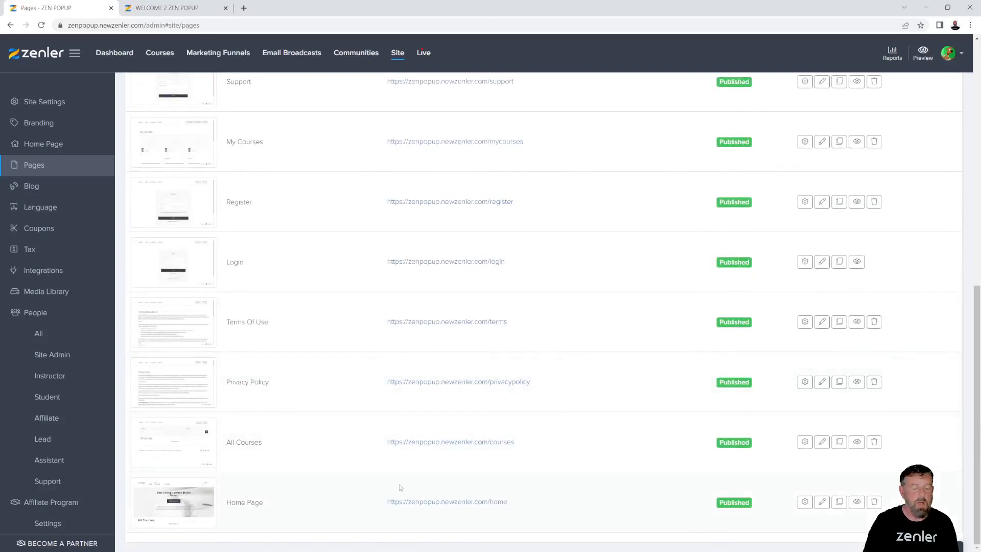
{"action": "scroll", "coordinate": [538, 369], "scroll_direction": "up", "scroll_amount": 10}
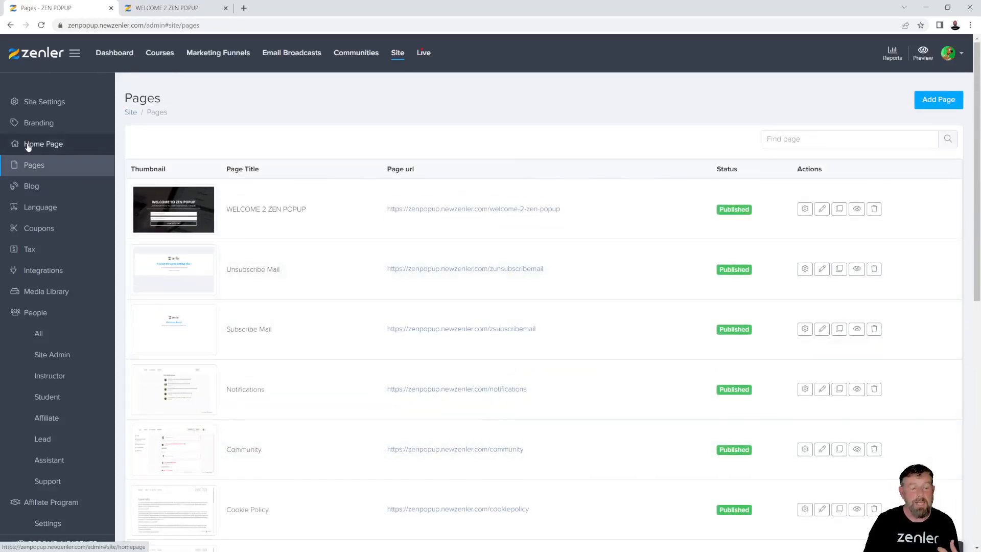
{"action": "scroll", "coordinate": [409, 358], "scroll_direction": "down", "scroll_amount": 10}
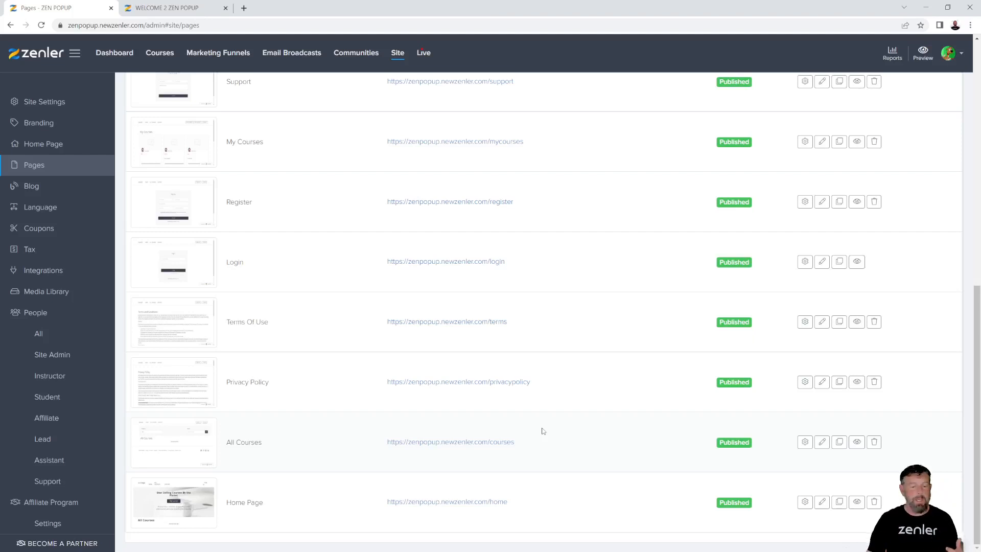
{"action": "left_click", "coordinate": [181, 8]}
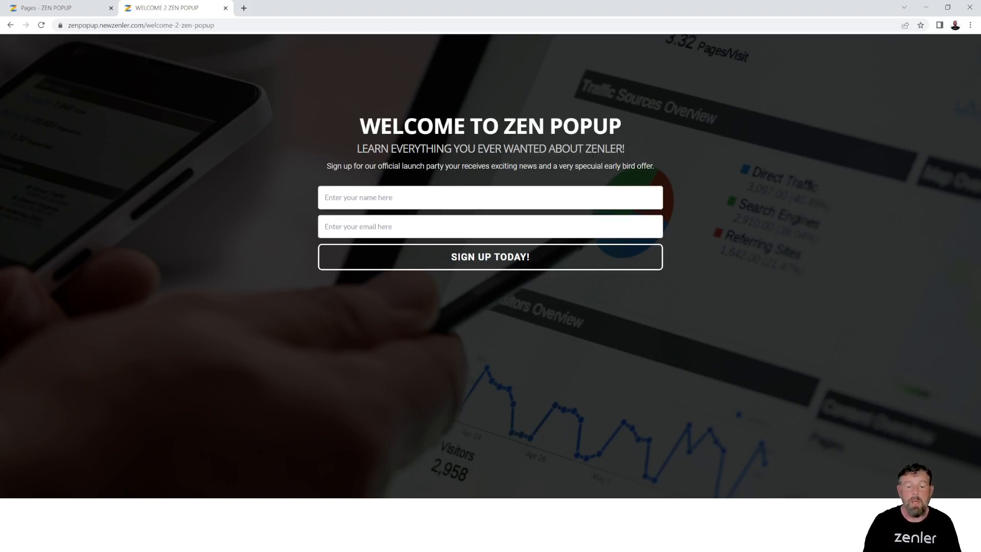
Remove /welcome-2-zen-popup from the address and load the root zenpopup.newzenler.com
{"action": "left_click_drag", "start_coordinate": [623, 149], "coordinate": [417, 126]}
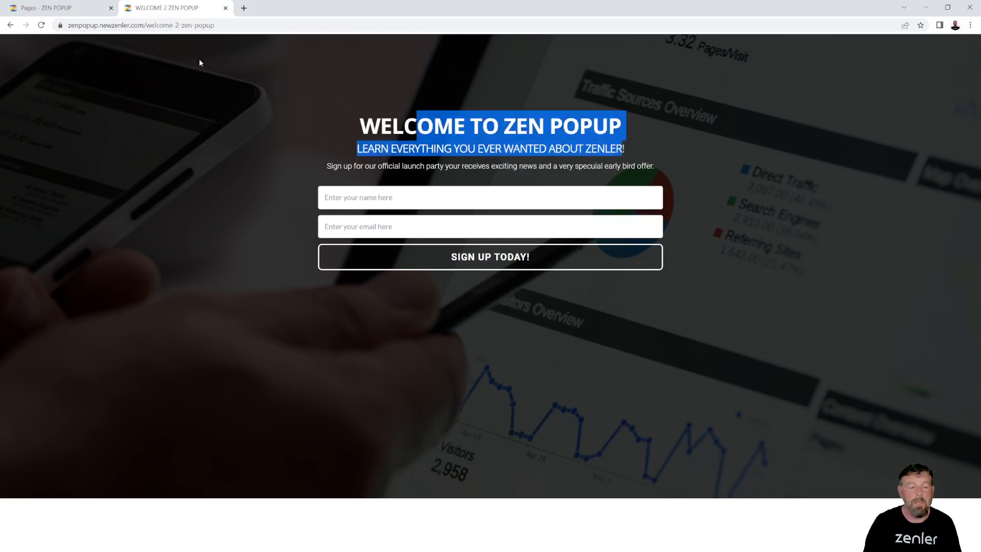
{"action": "left_click", "coordinate": [187, 31]}
{"action": "left_click", "coordinate": [164, 26]}
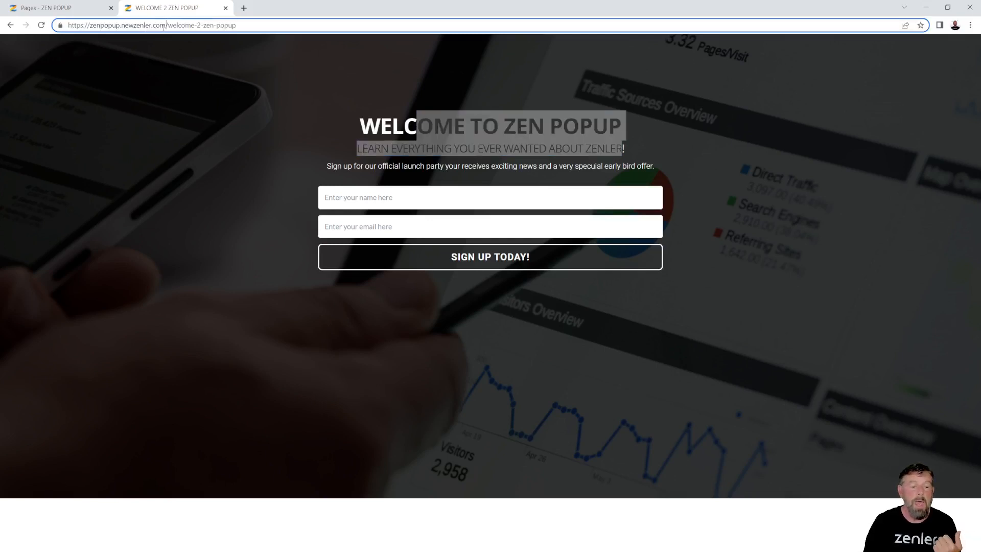
{"action": "left_click_drag", "start_coordinate": [166, 25], "coordinate": [360, 32]}
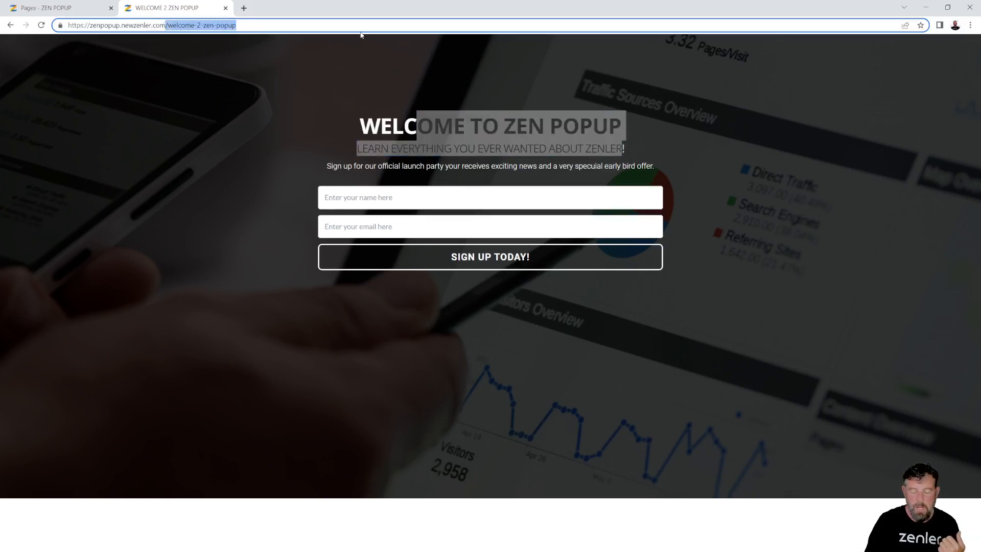
{"action": "key", "text": "BackSpace"}
{"action": "key", "text": "Return"}
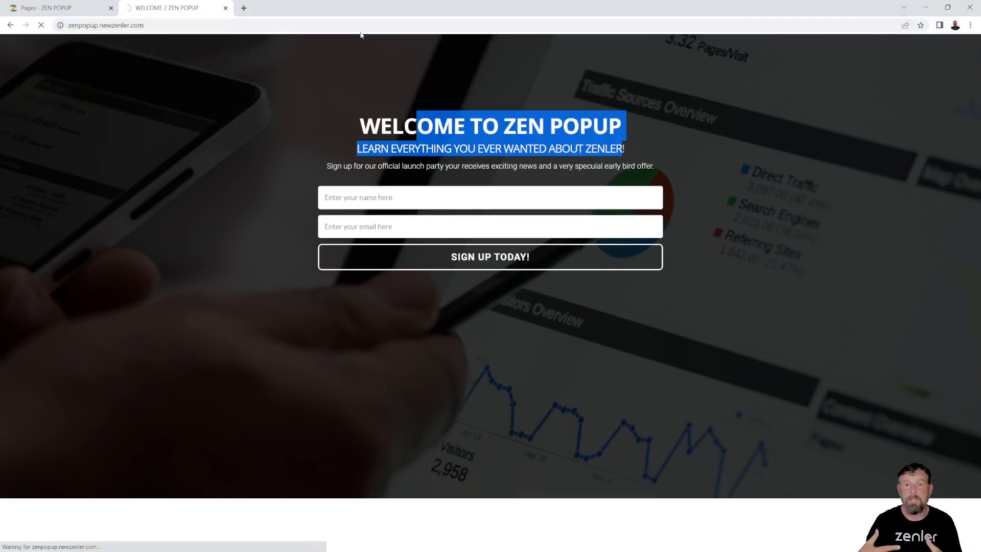